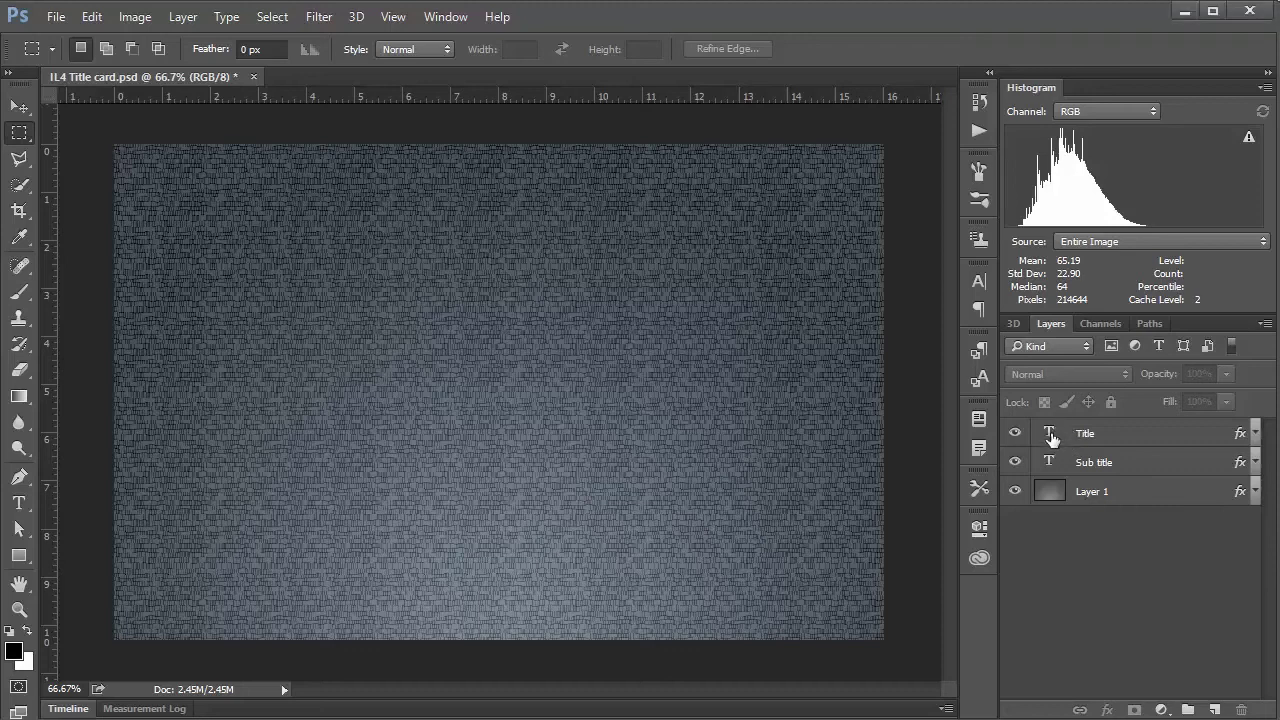
# Type the title 'Photoshop for the Scientist' on two lines and commit it
pyautogui.write('Photoshop for')
pyautogui.press('Return')
pyautogui.write('the Scientist')
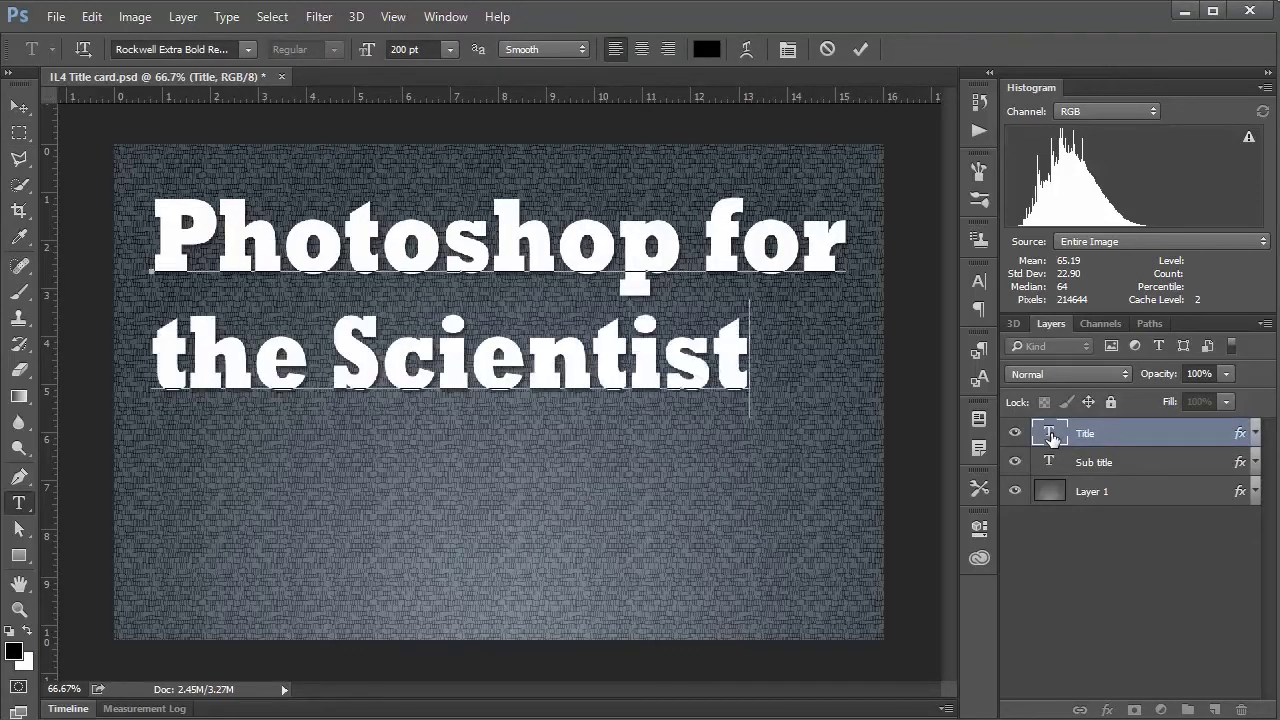
pyautogui.hotkey('ctrl', 'Return')
# Set the subtitle to 'Advanced Lesson #7: Combining a stupid number of images to create a high res composite.'
pyautogui.press('m')
pyautogui.click(1052, 460)
pyautogui.doubleClick(1052, 460)
pyautogui.write('Adv')
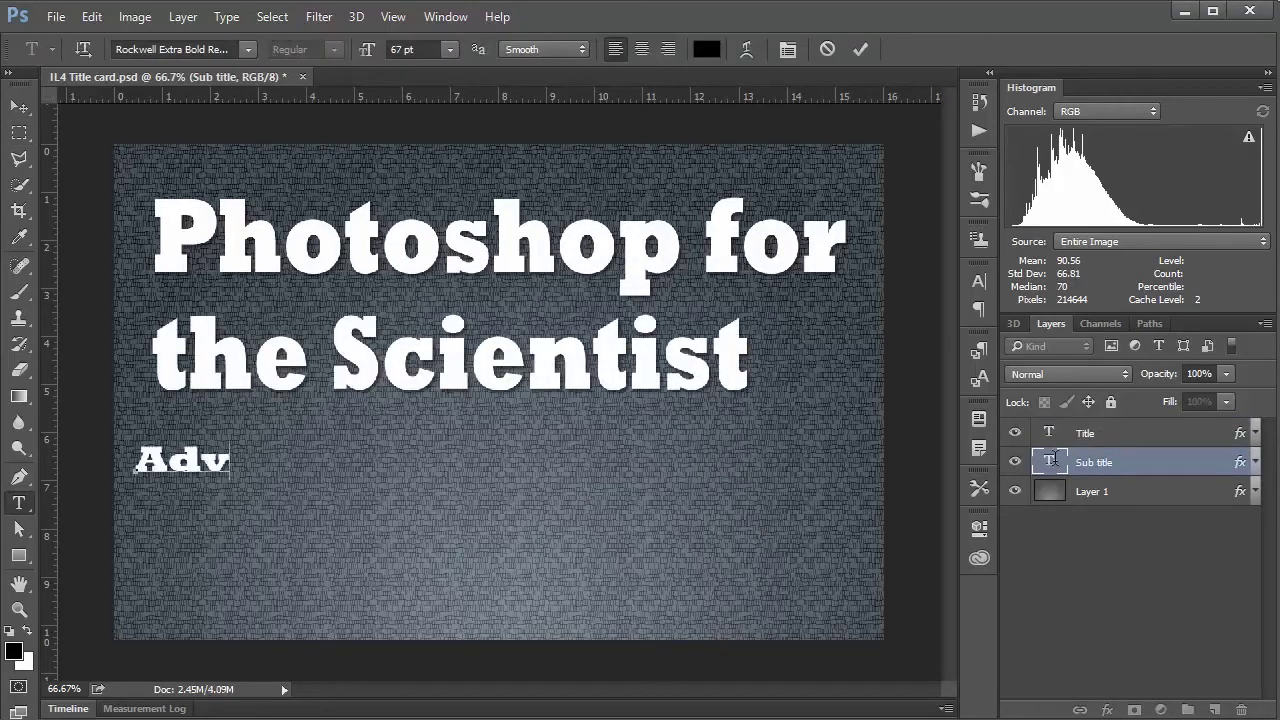
pyautogui.write('anced Lesson #7:')
pyautogui.press('Return')
pyautogui.write('Com')
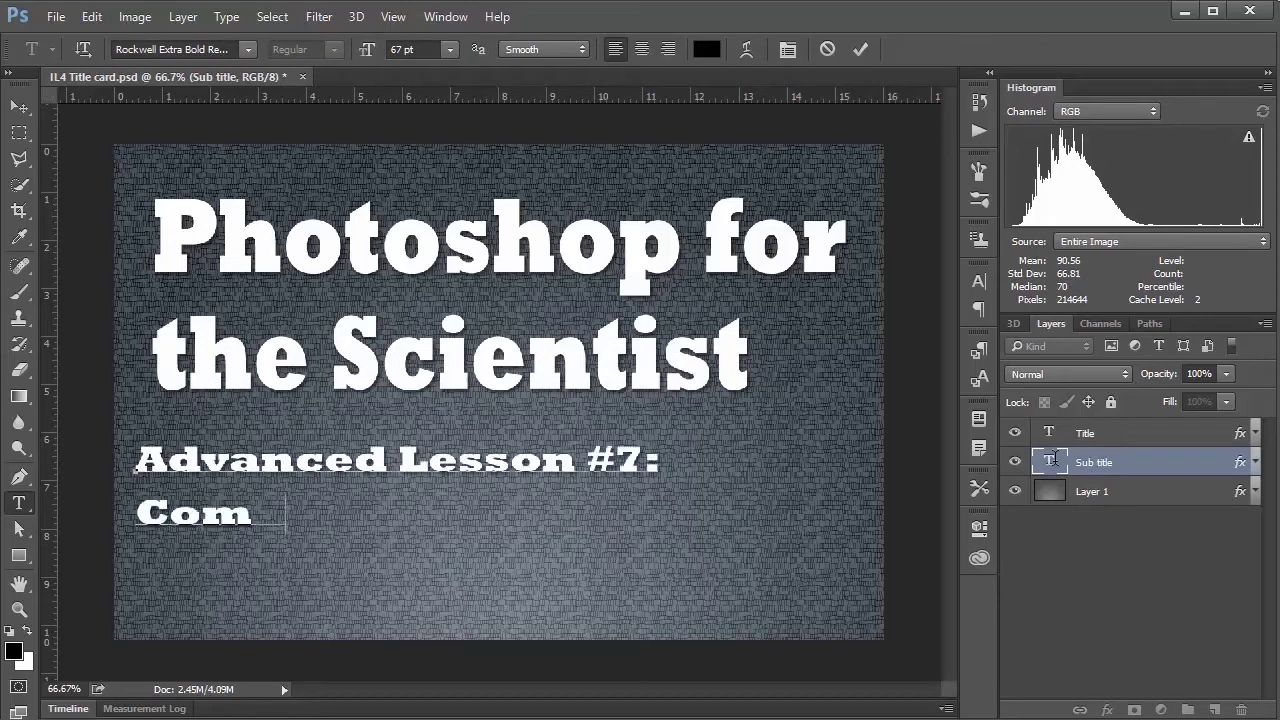
pyautogui.write('bining a stupid number')
pyautogui.press('Return')
pyautogui.write('of images to create a high')
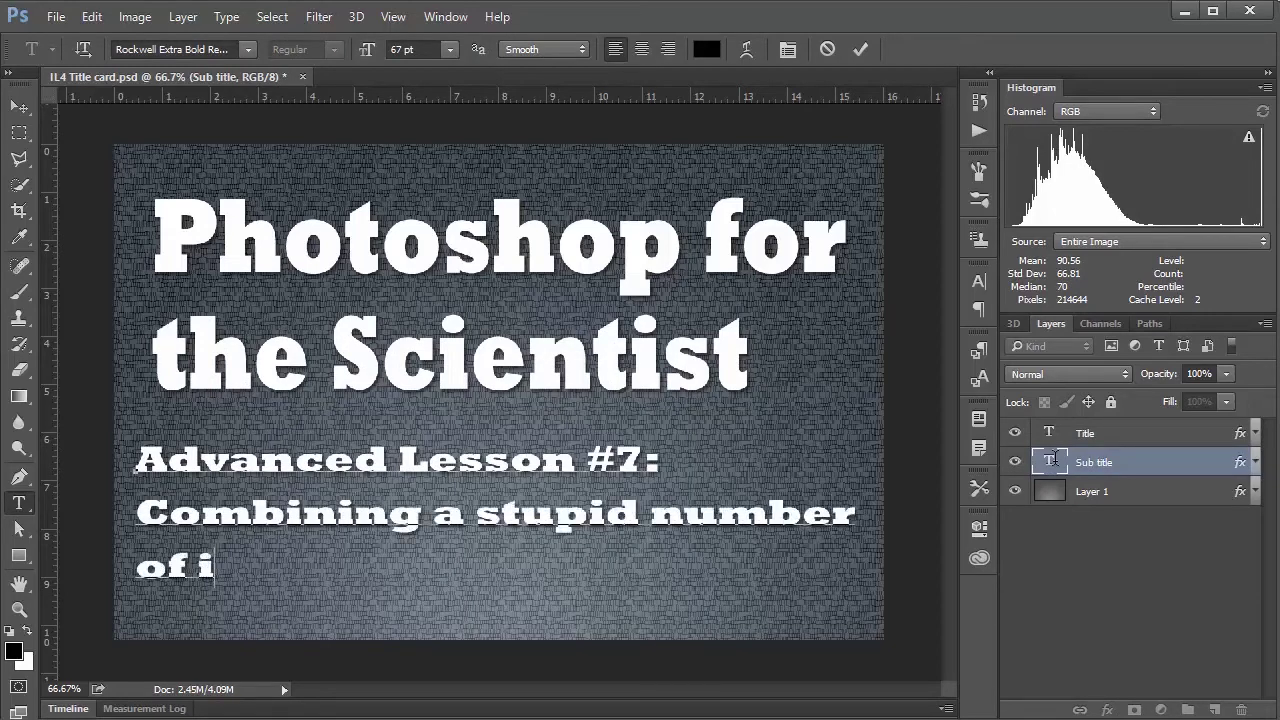
pyautogui.press('Return')
pyautogui.write('res composite.')
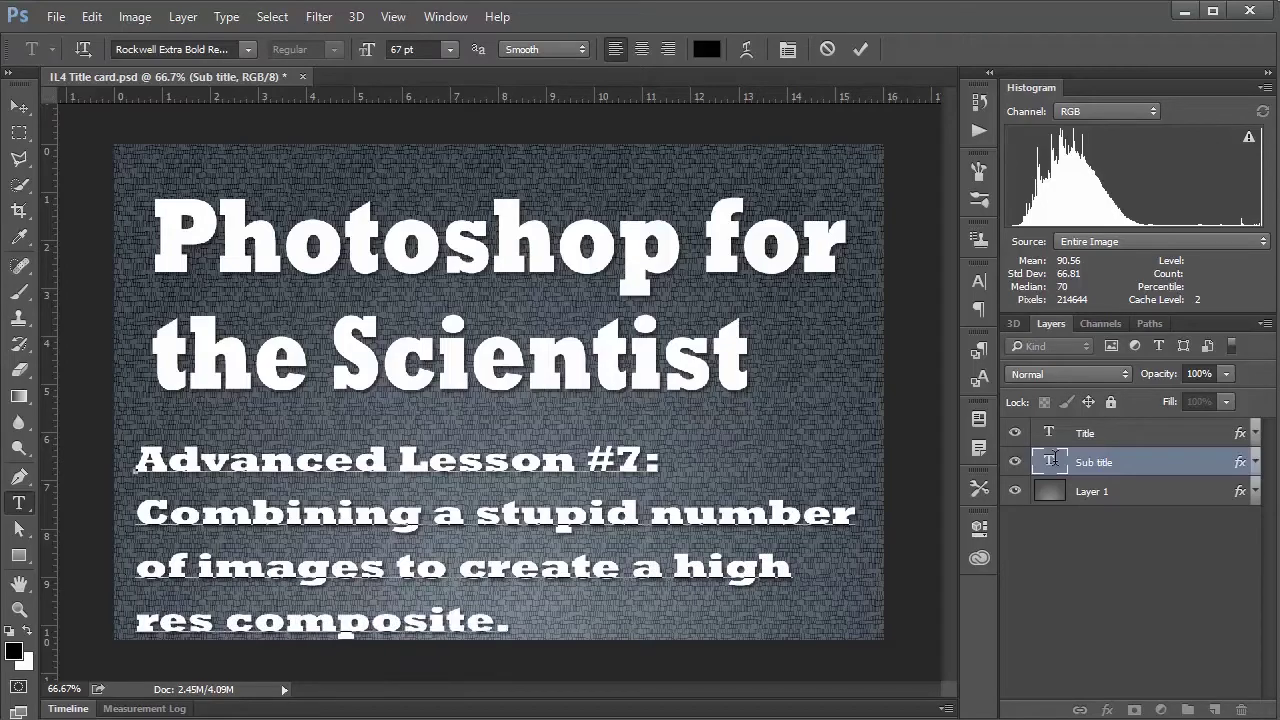
pyautogui.hotkey('ctrl', 'Return')
pyautogui.press('m')
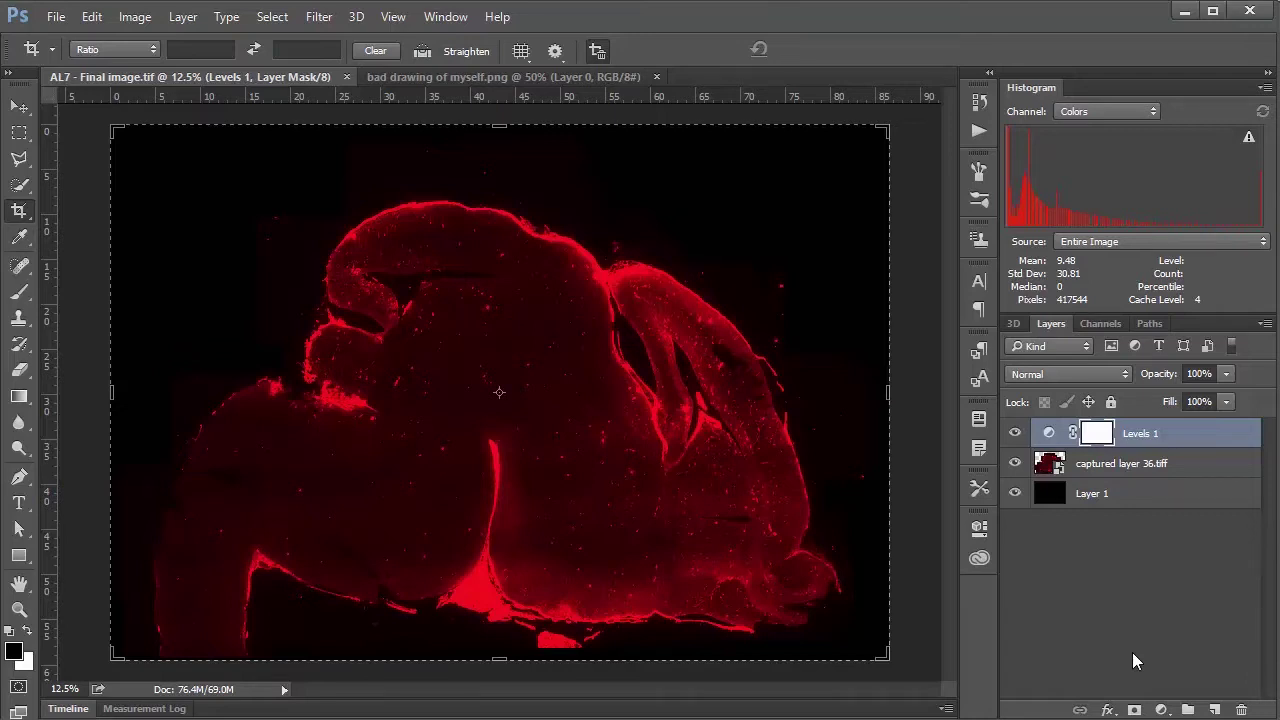
# Switch to the bad drawing of myself.png document
pyautogui.click(475, 76)
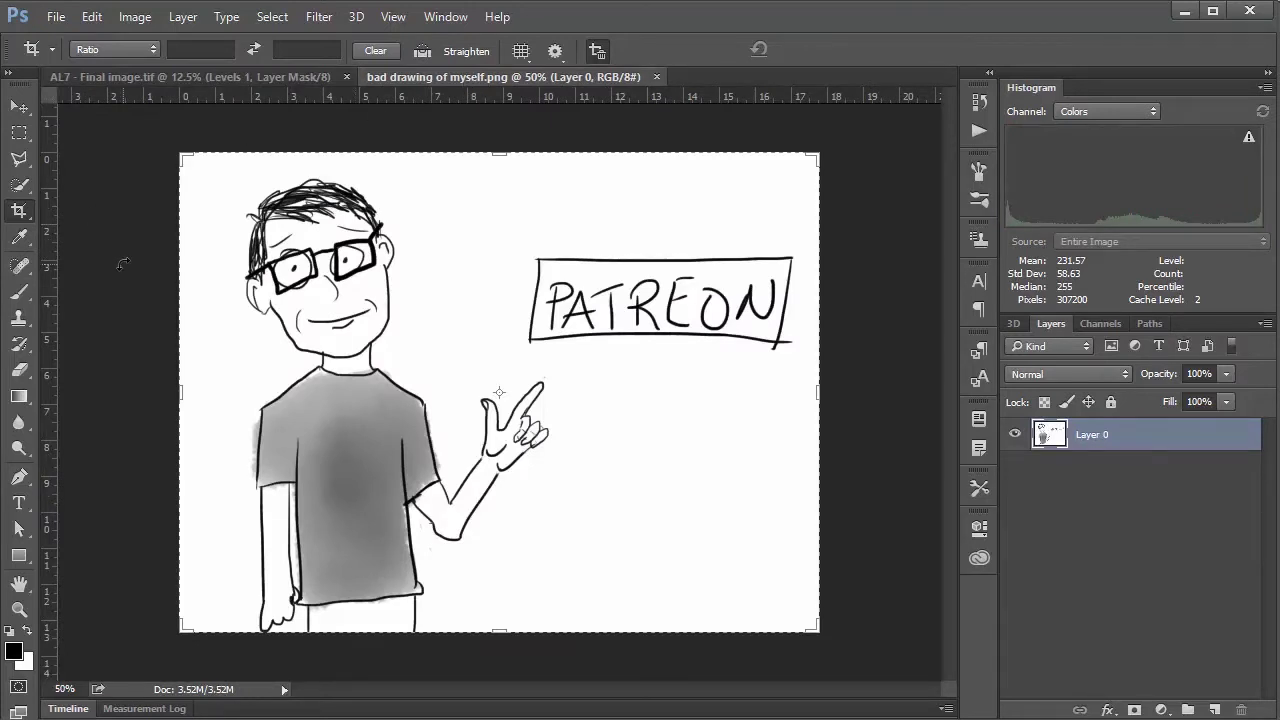
pyautogui.click(30, 133)
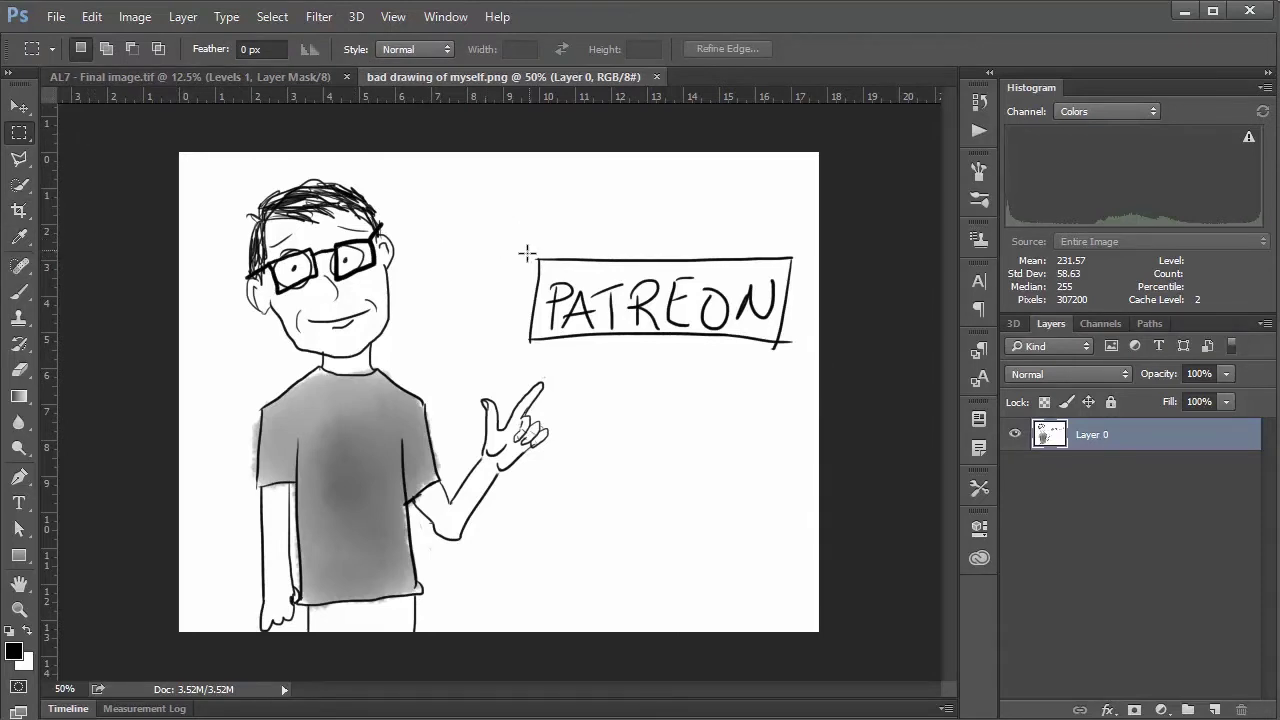
pyautogui.moveTo(524, 242); pyautogui.dragTo(812, 350)
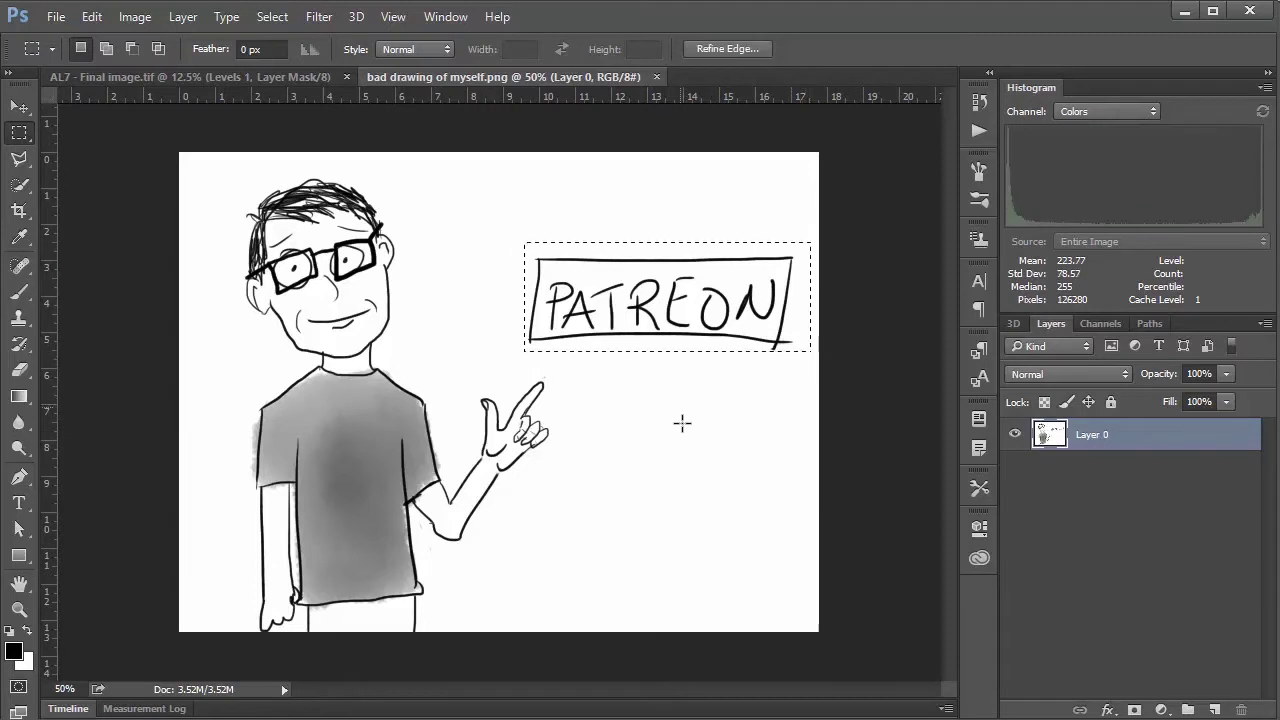
pyautogui.click(659, 447)
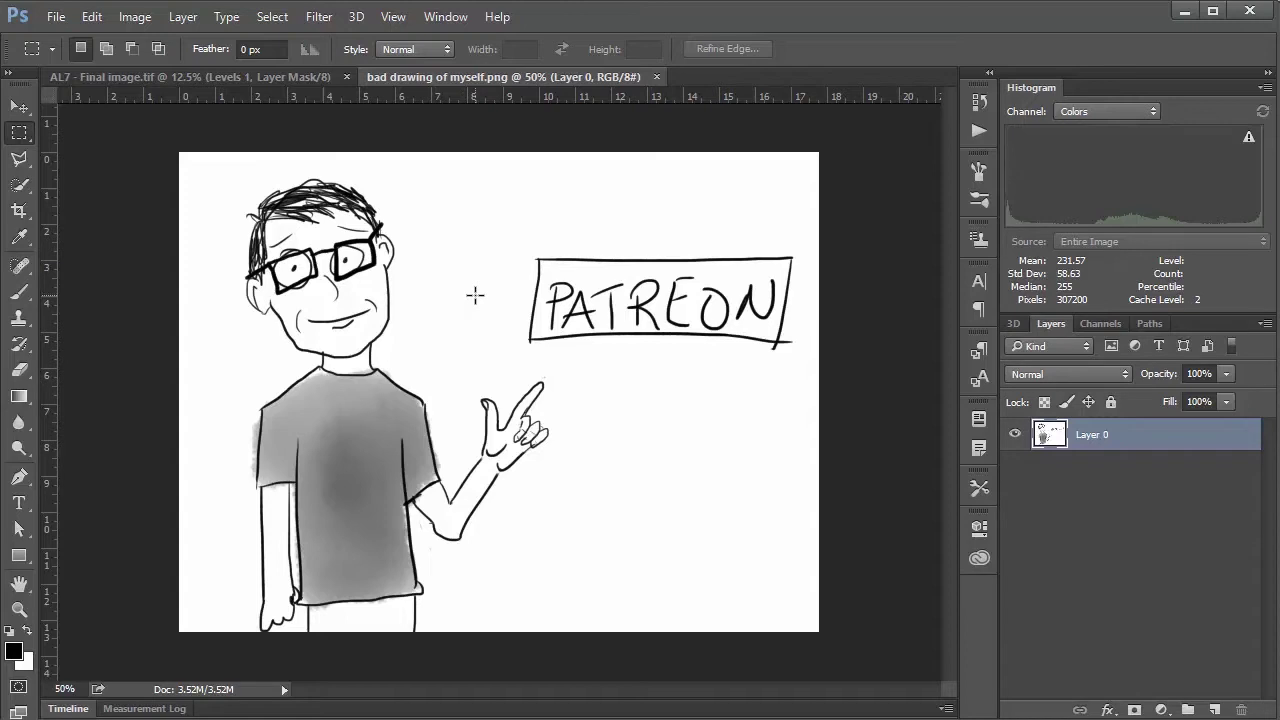
pyautogui.click(656, 77)
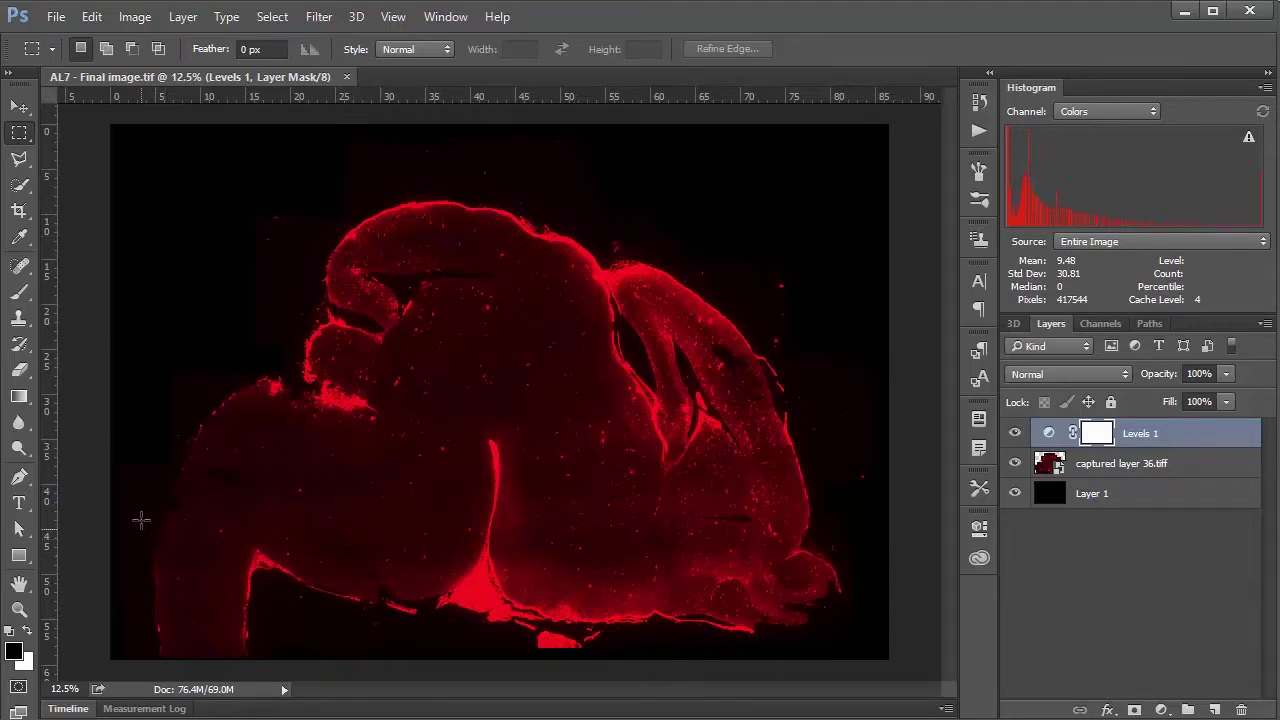
# Draw and clear trial marquee selections over the brain section's left lobe and upper area
pyautogui.moveTo(141, 518); pyautogui.dragTo(260, 629)
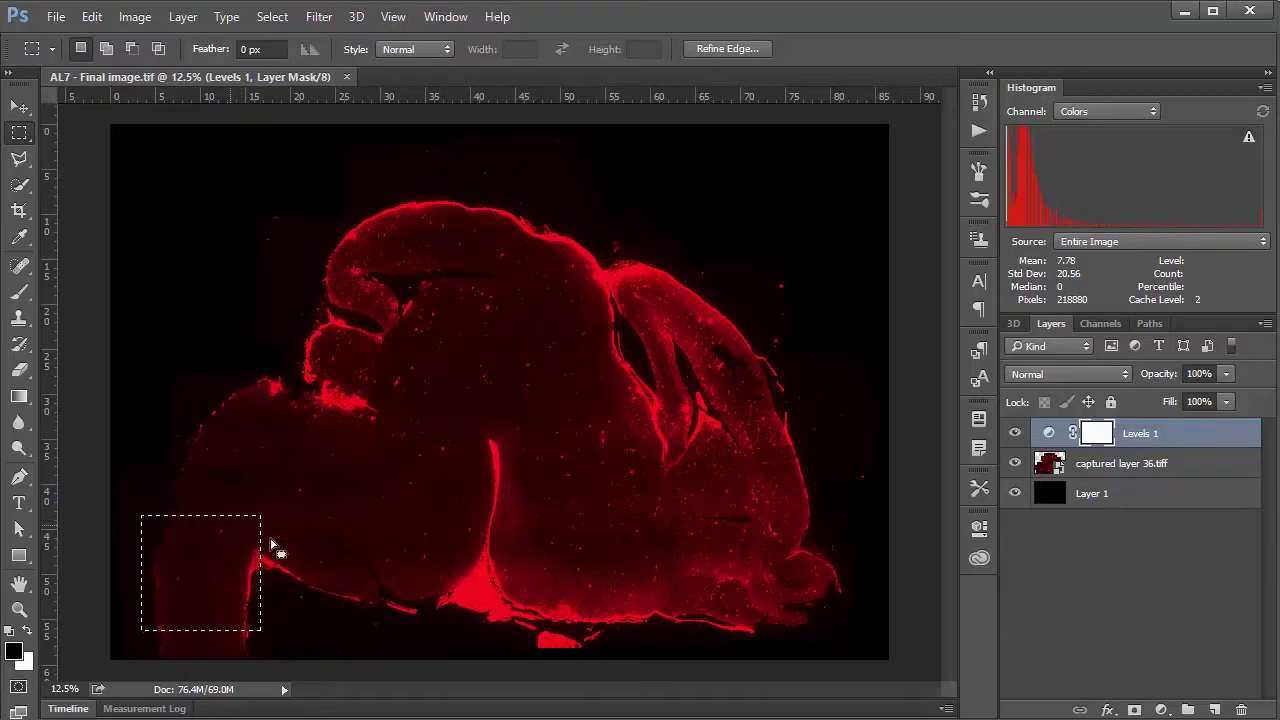
pyautogui.hotkey('ctrl', 'd')
pyautogui.moveTo(290, 336); pyautogui.dragTo(372, 440)
pyautogui.moveTo(335, 288); pyautogui.dragTo(443, 382)
pyautogui.moveTo(399, 237); pyautogui.dragTo(501, 331)
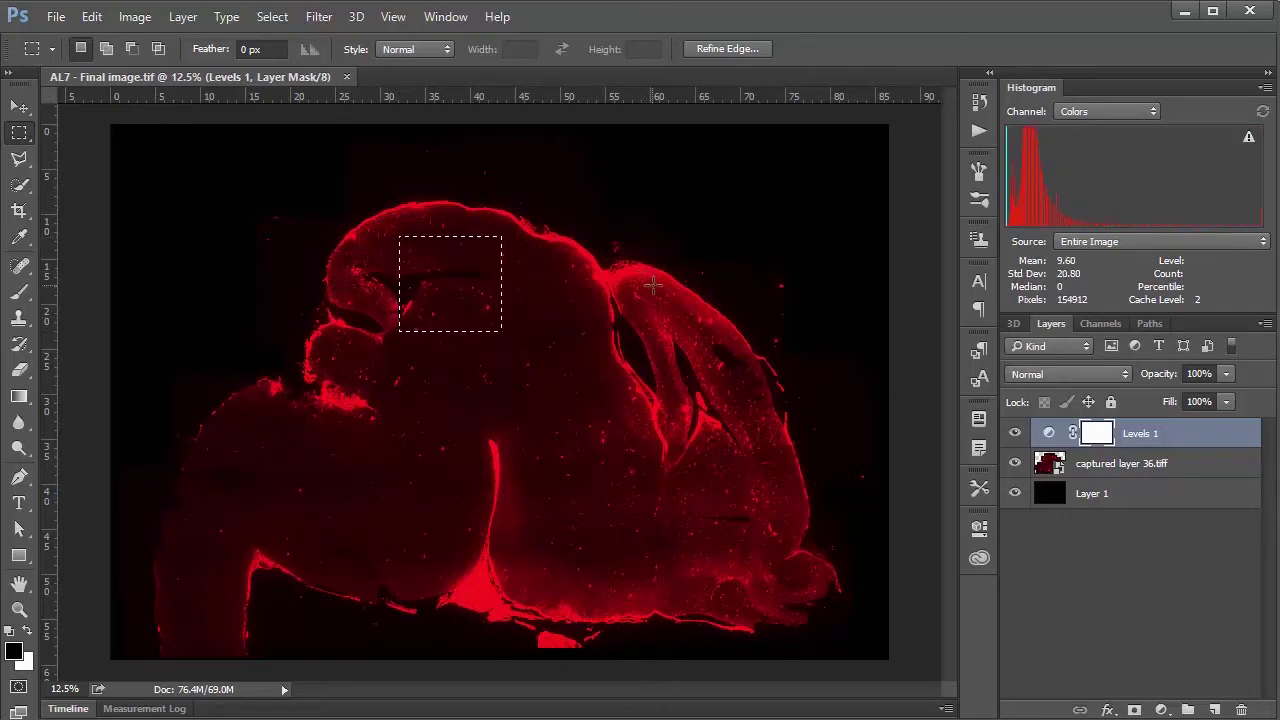
pyautogui.click(266, 472)
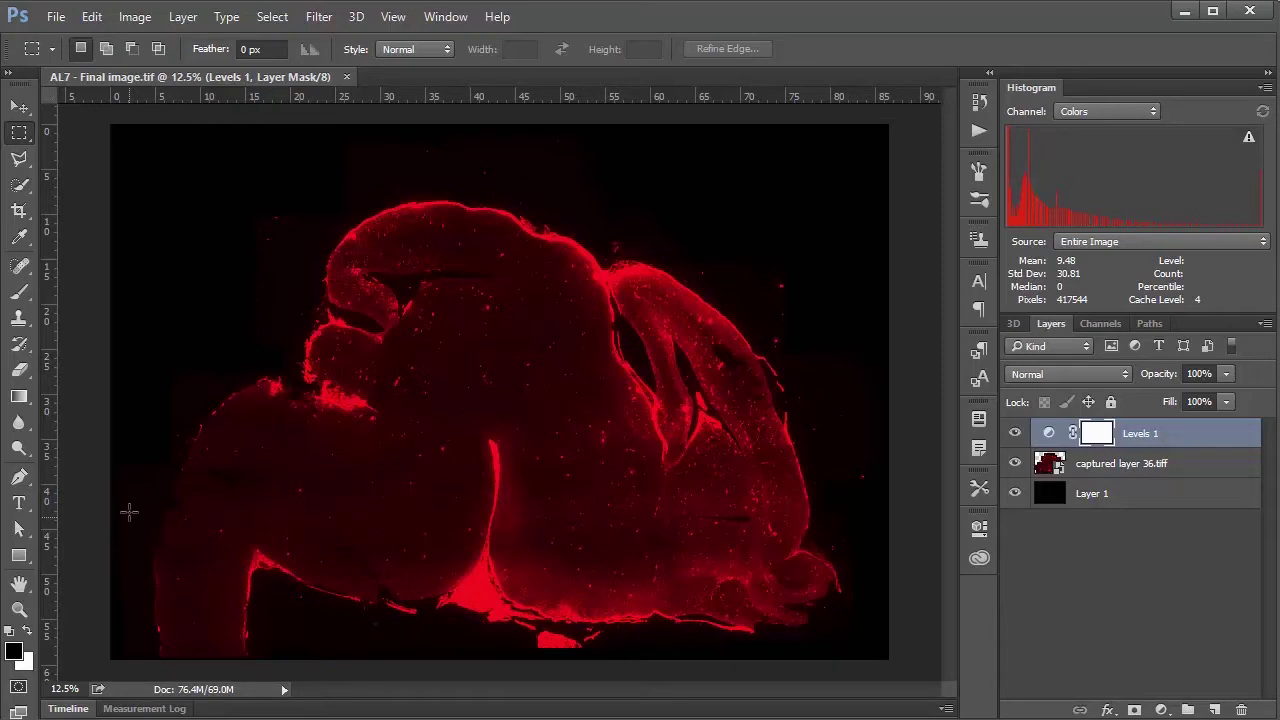
# Draw more marquee selections along the section's lower-left and upper-left, deselect, and close the image
pyautogui.moveTo(142, 514); pyautogui.dragTo(268, 600)
pyautogui.moveTo(157, 463); pyautogui.dragTo(271, 551)
pyautogui.moveTo(204, 393); pyautogui.dragTo(293, 473)
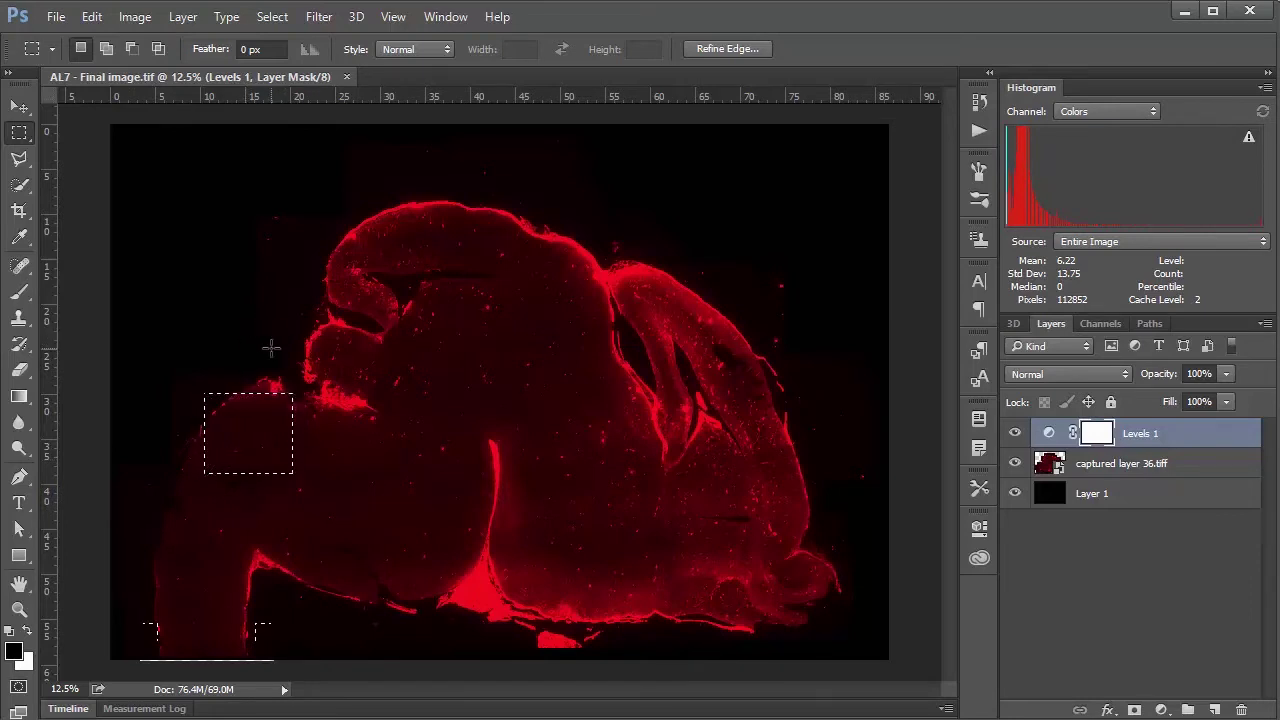
pyautogui.moveTo(259, 323); pyautogui.dragTo(380, 435)
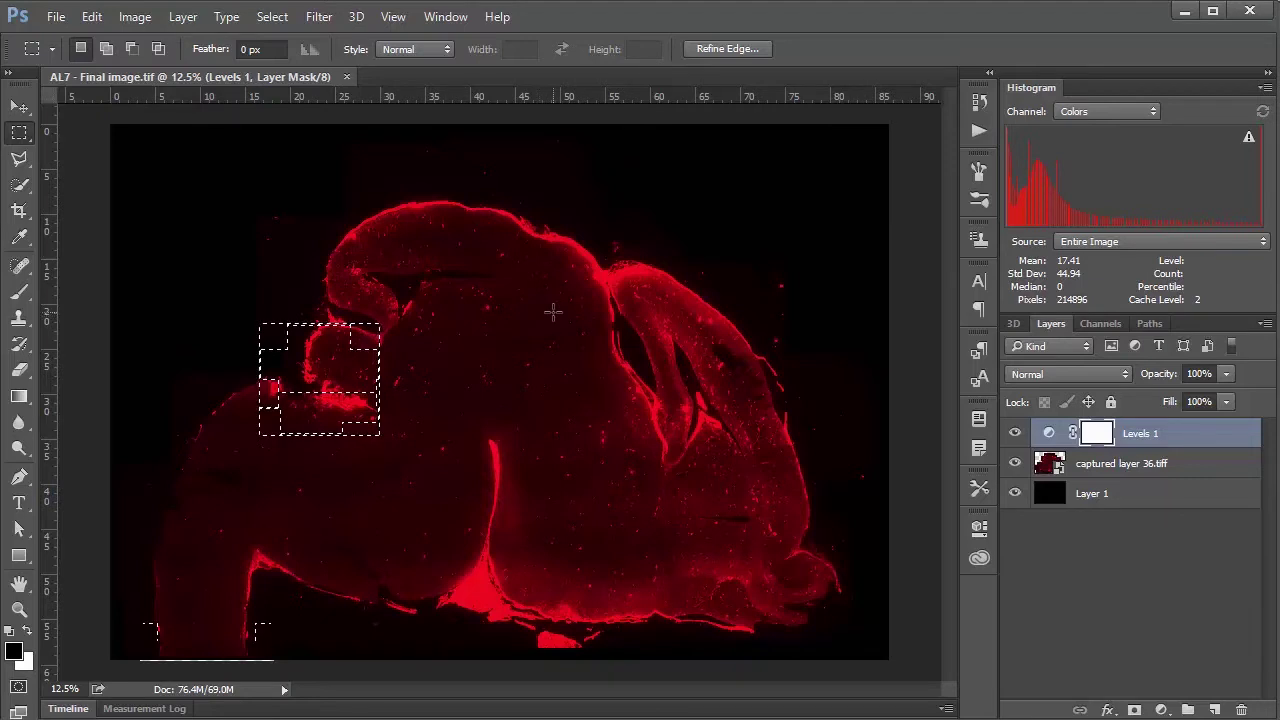
pyautogui.moveTo(333, 258); pyautogui.dragTo(455, 362)
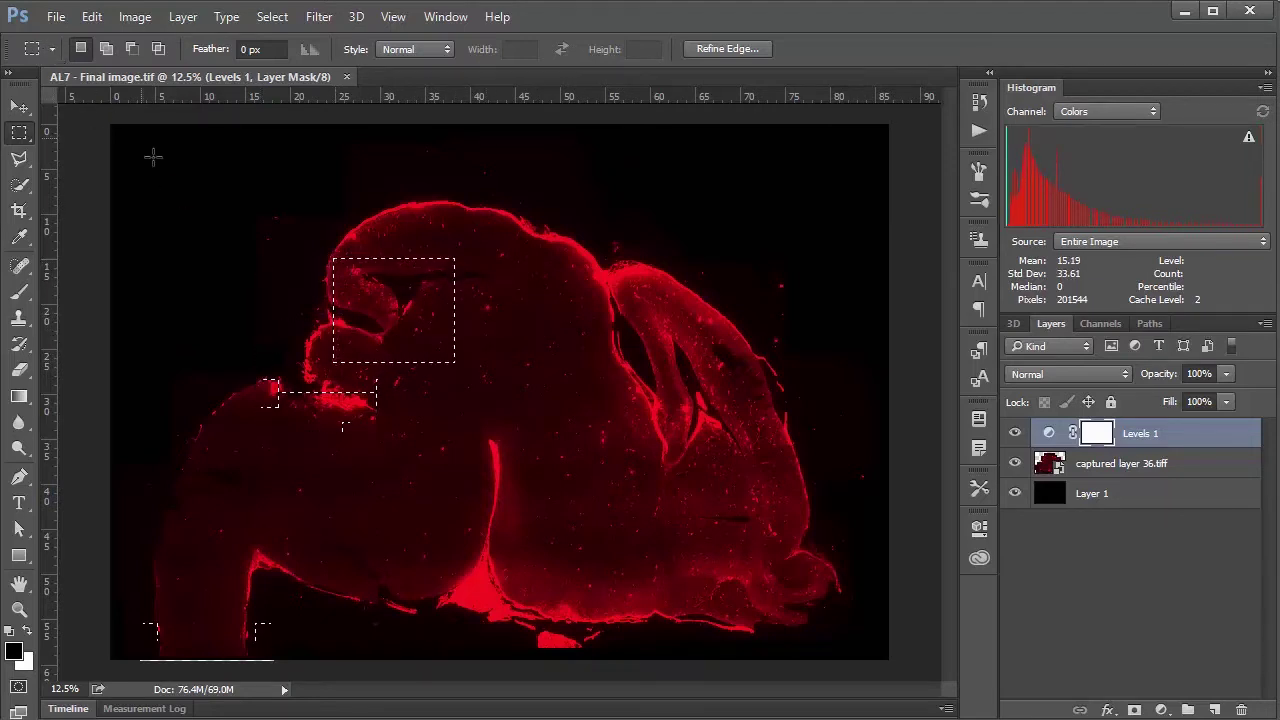
pyautogui.click(217, 283)
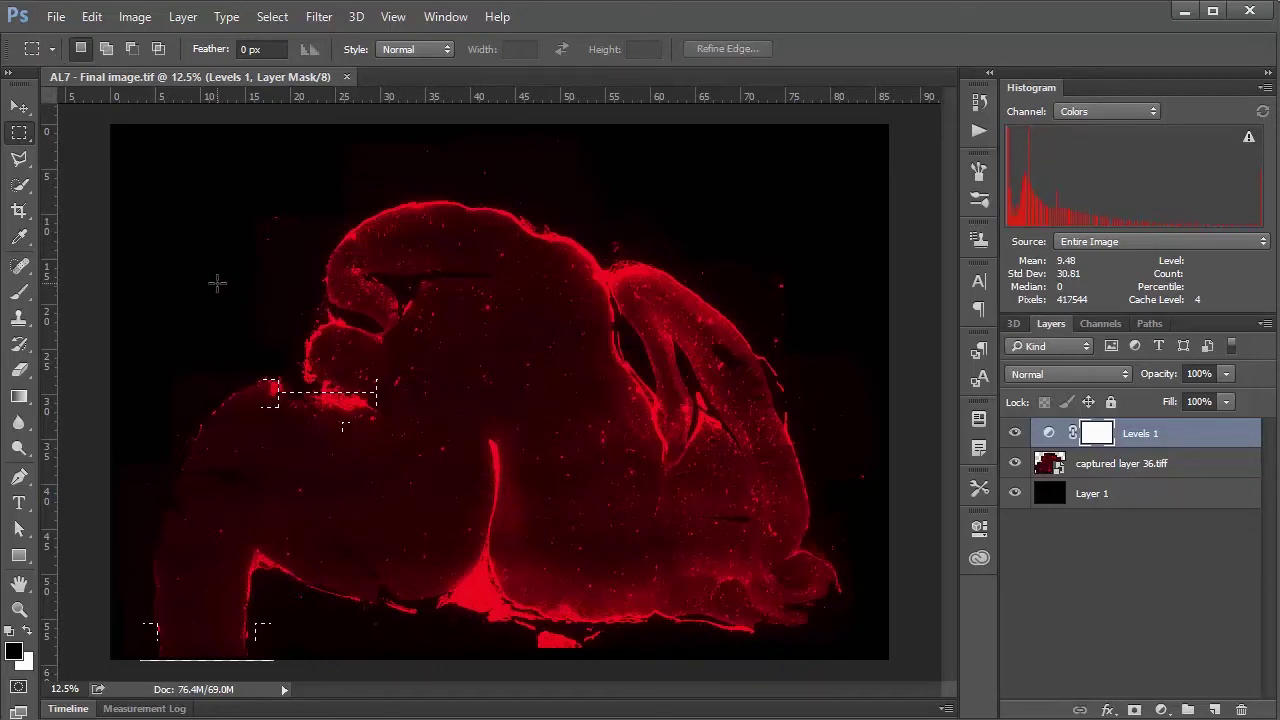
pyautogui.click(346, 77)
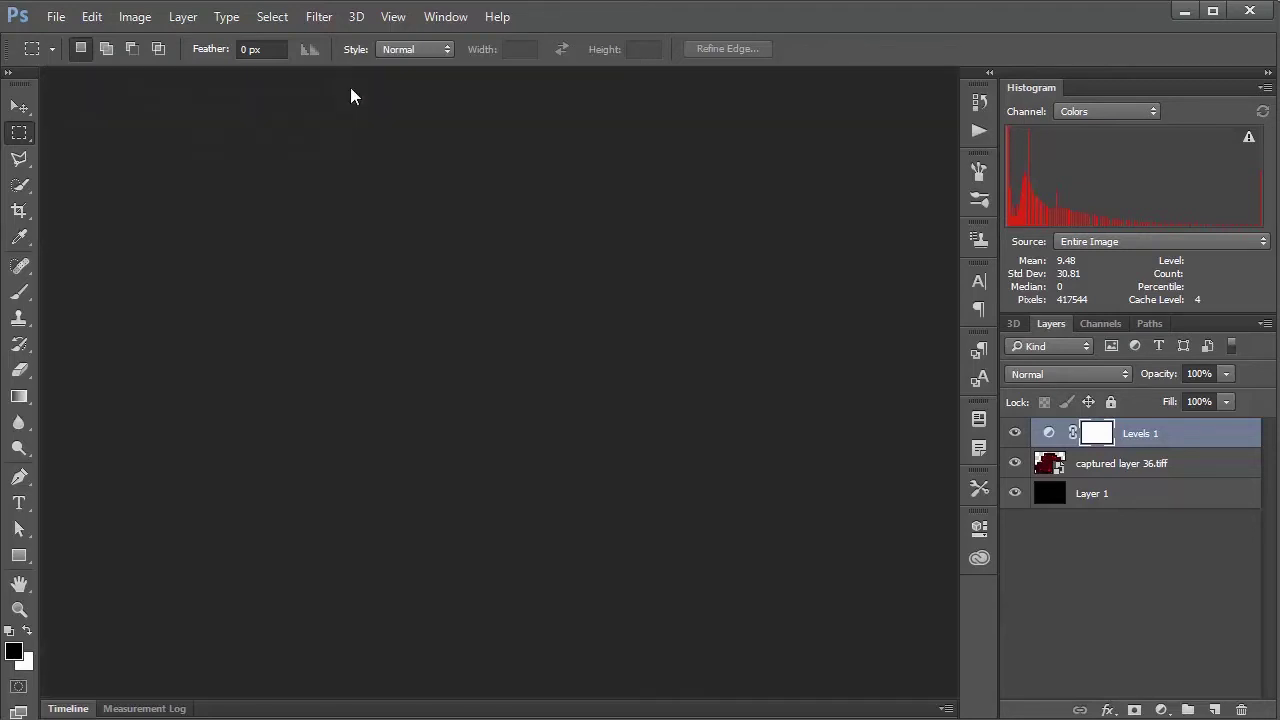
# Open Photomerge from File > Automate and choose the Reposition layout
pyautogui.click(55, 24)
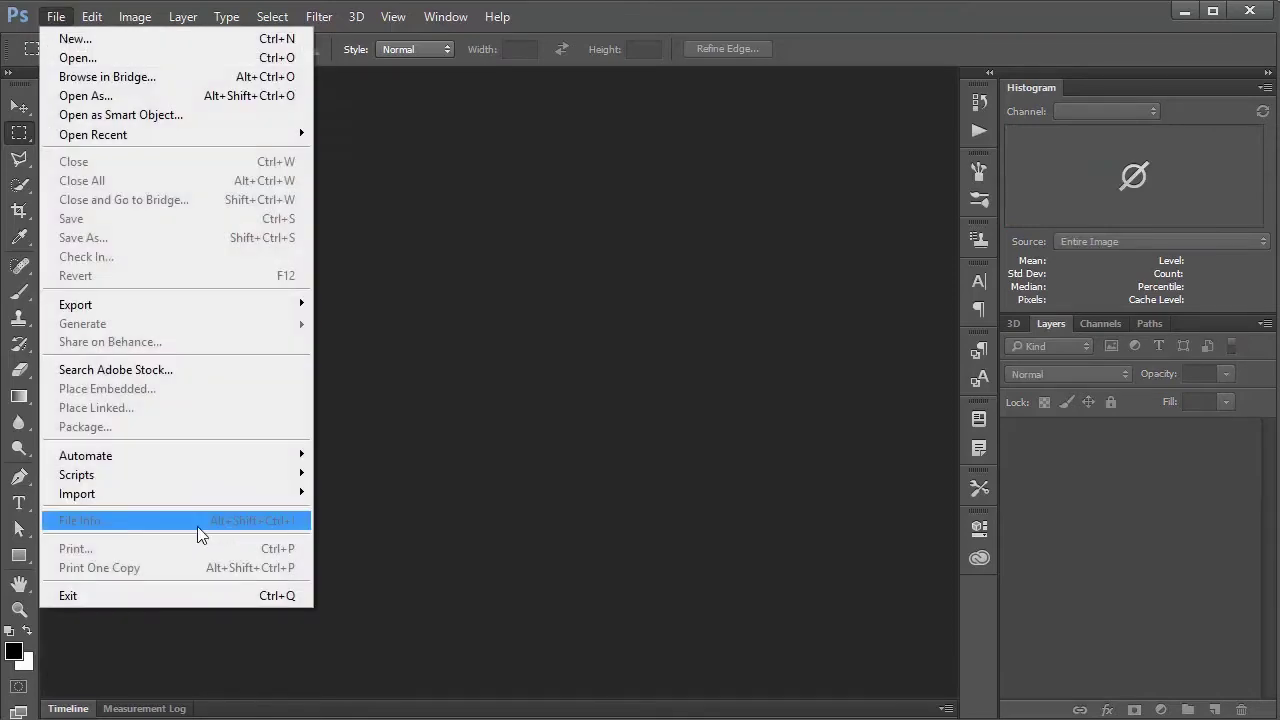
pyautogui.moveTo(214, 462)
pyautogui.click(360, 652)
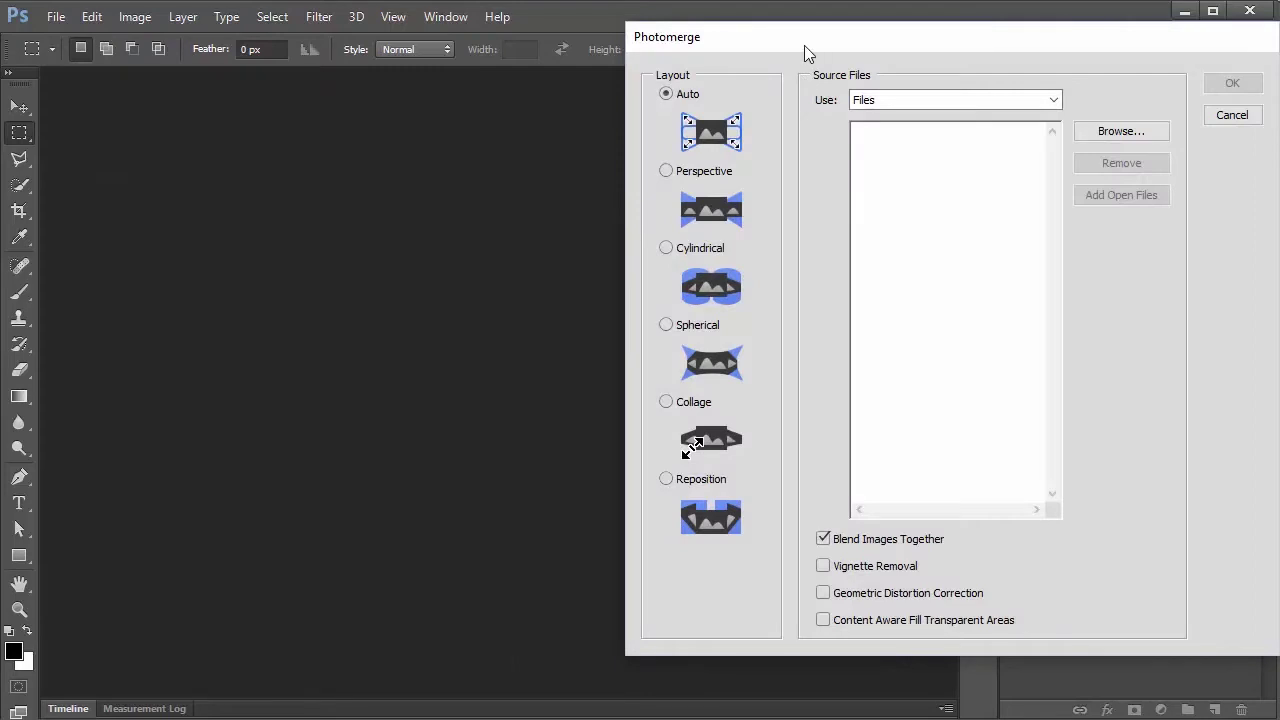
pyautogui.moveTo(804, 45); pyautogui.dragTo(420, 81)
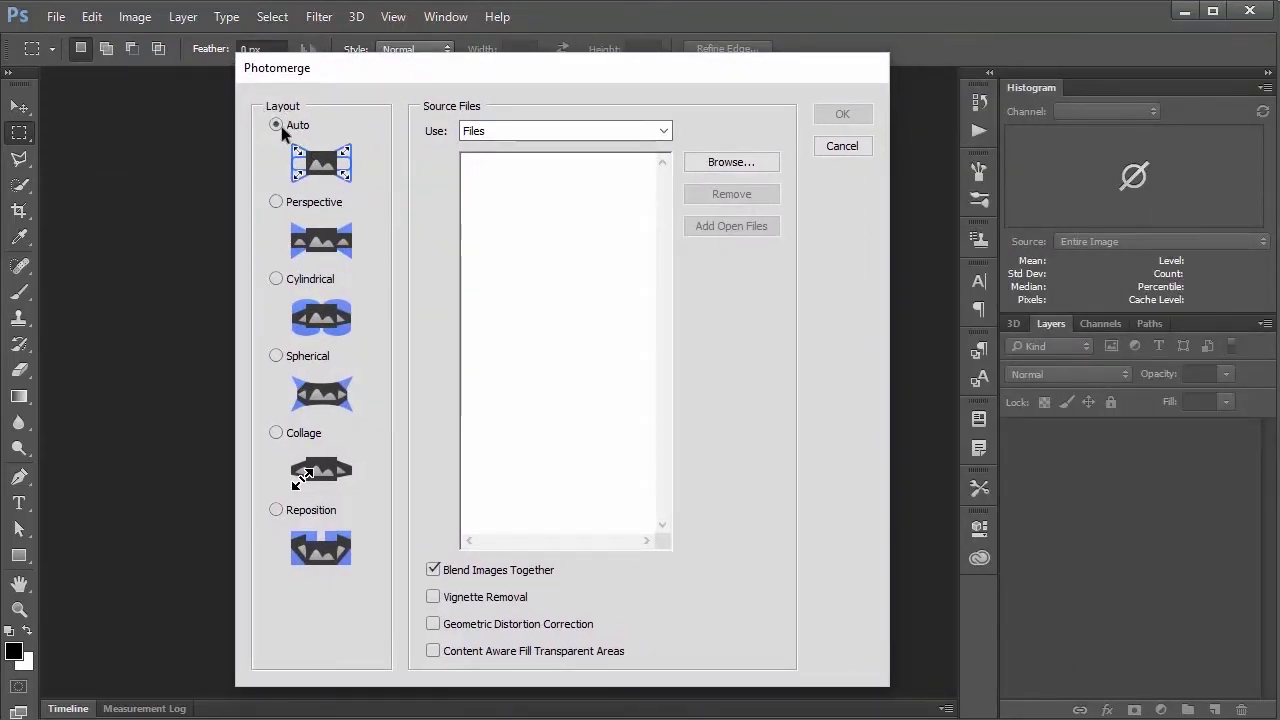
pyautogui.click(276, 511)
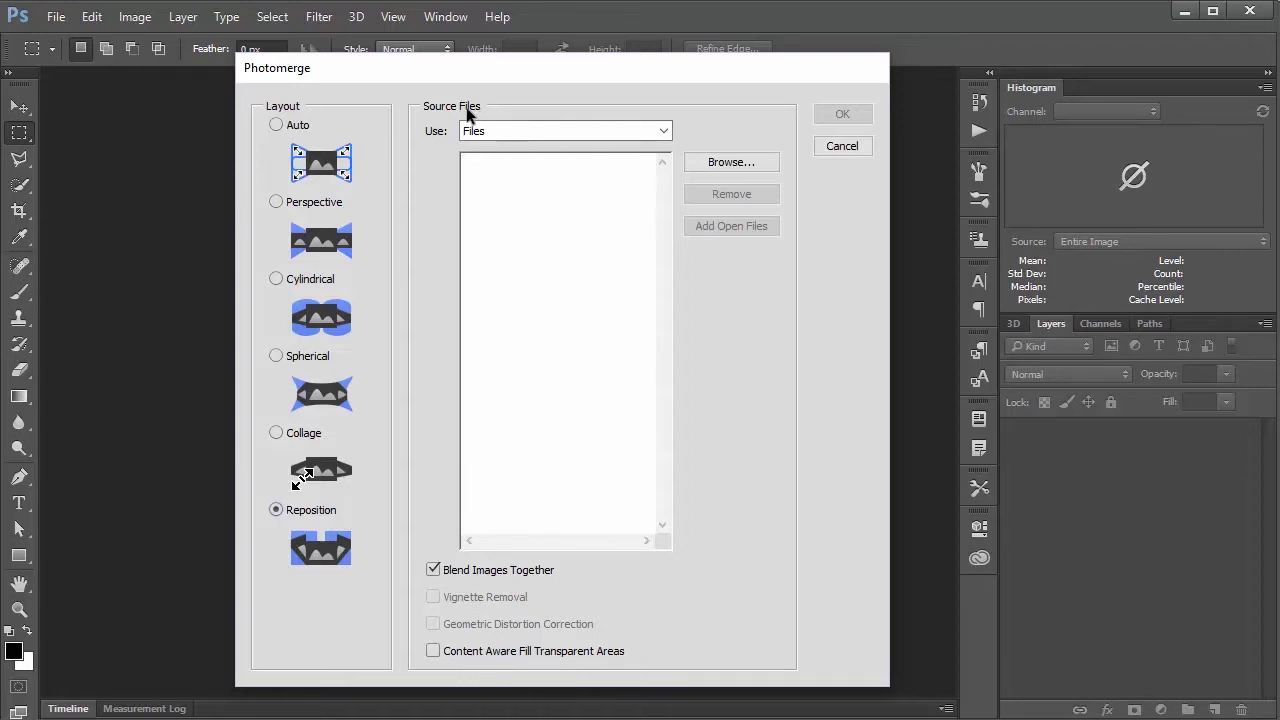
# Keep Files as the Photomerge source type and browse for the source images
pyautogui.click(490, 131)
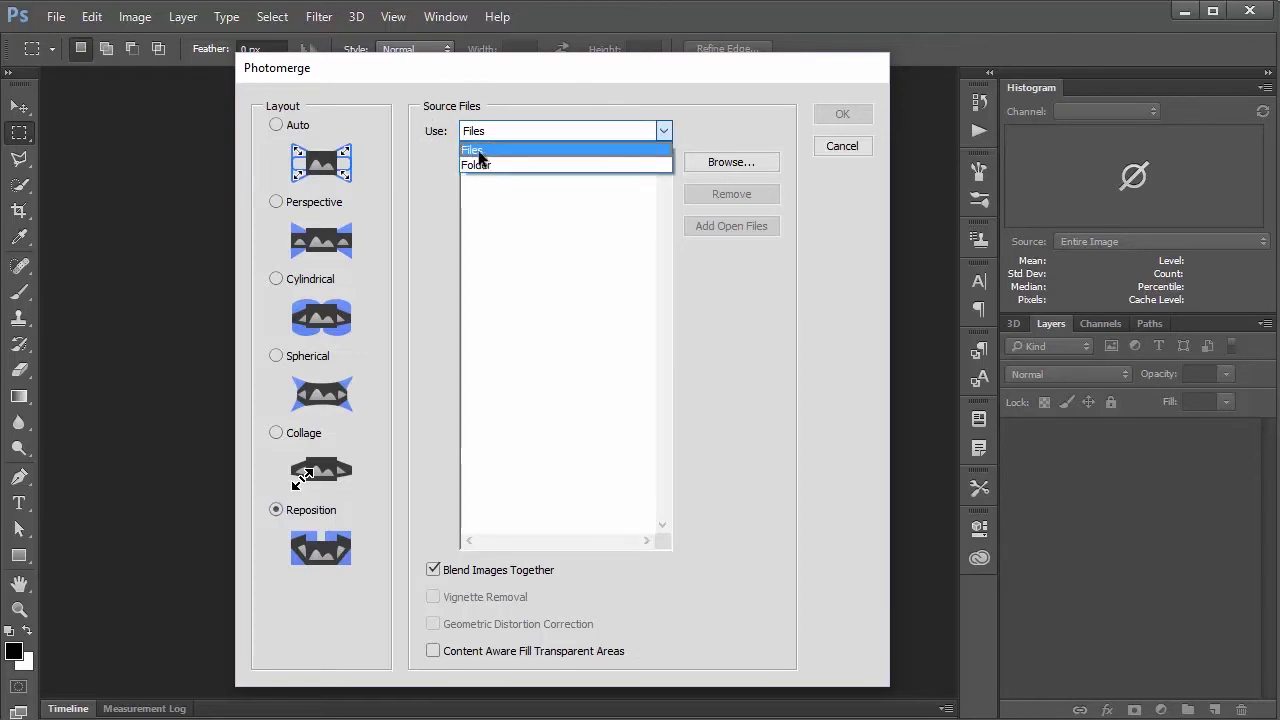
pyautogui.click(477, 150)
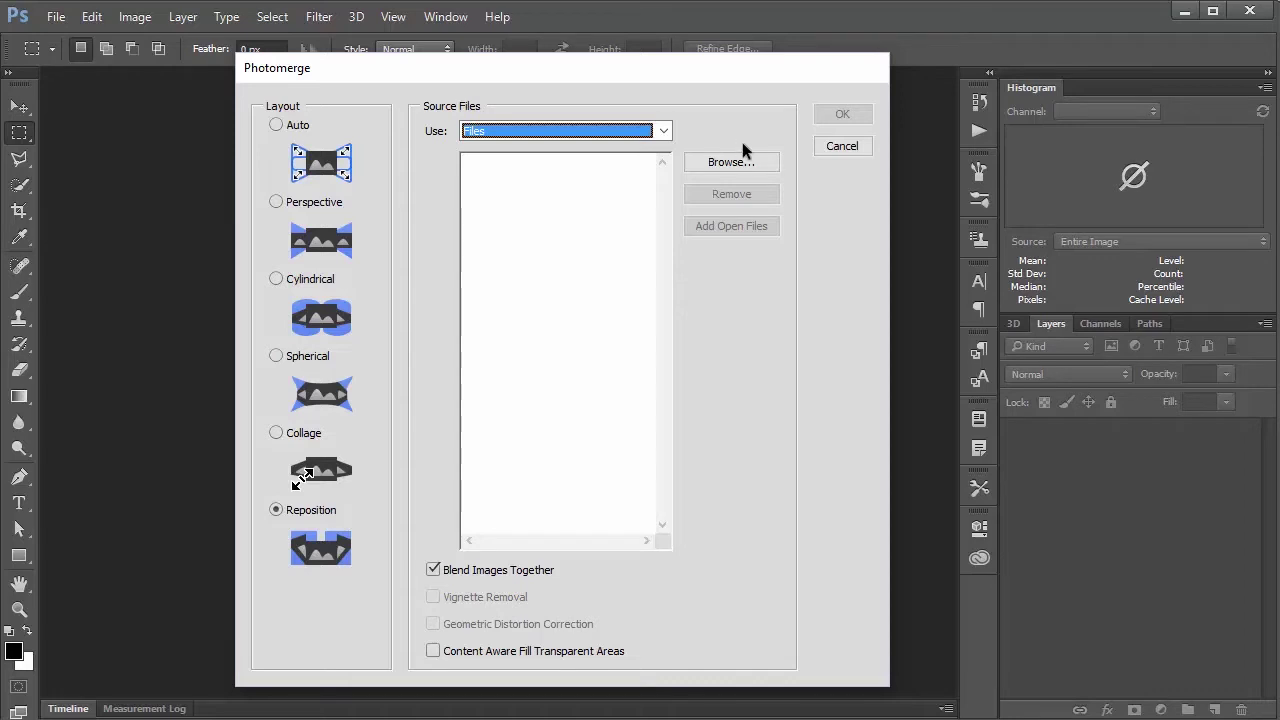
pyautogui.click(710, 161)
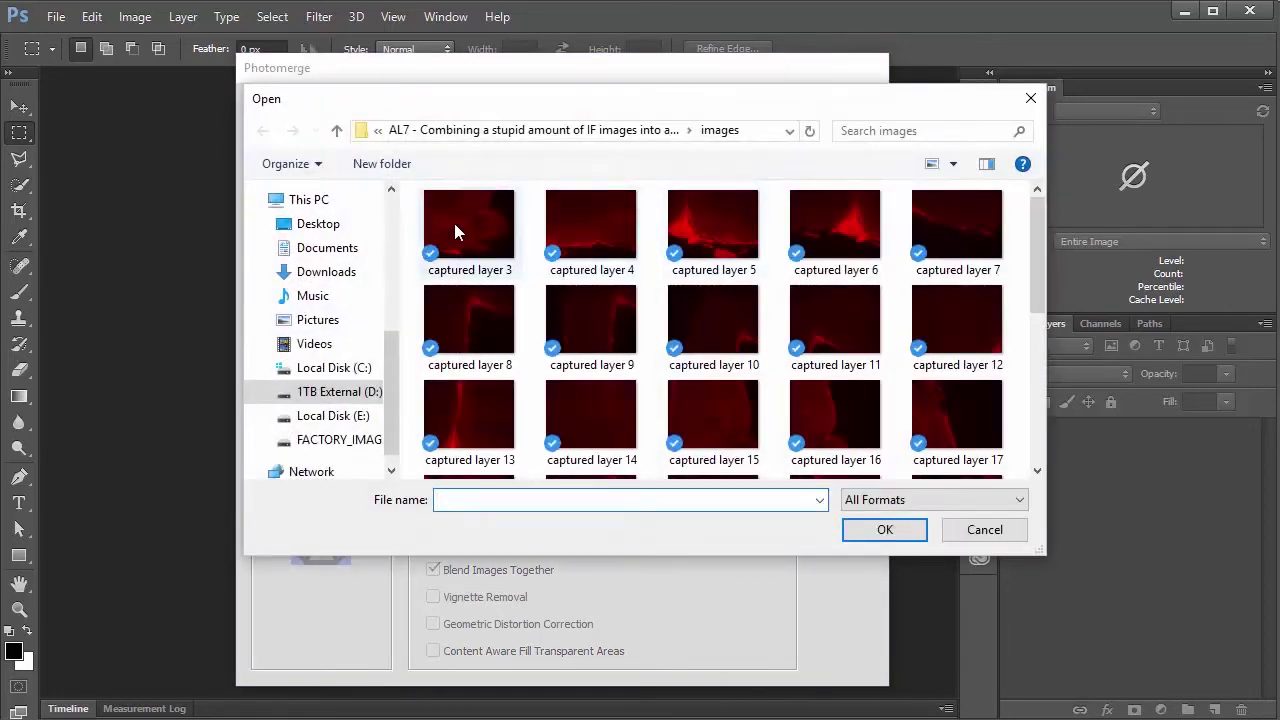
# Add captured layer 3.tiff through captured layer 36.tiff as Photomerge sources
pyautogui.click(454, 223)
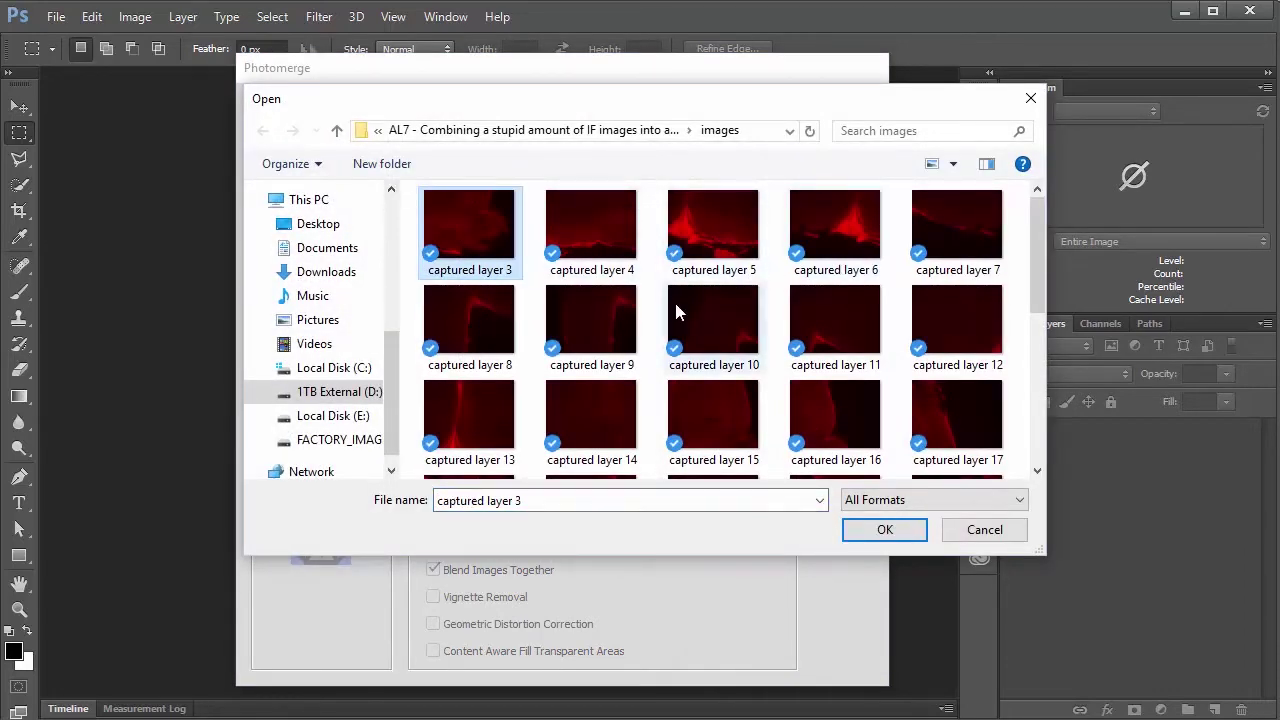
pyautogui.scroll(-4, 818, 425)
pyautogui.keyDown('shift'); pyautogui.click(820, 426); pyautogui.keyUp('shift')
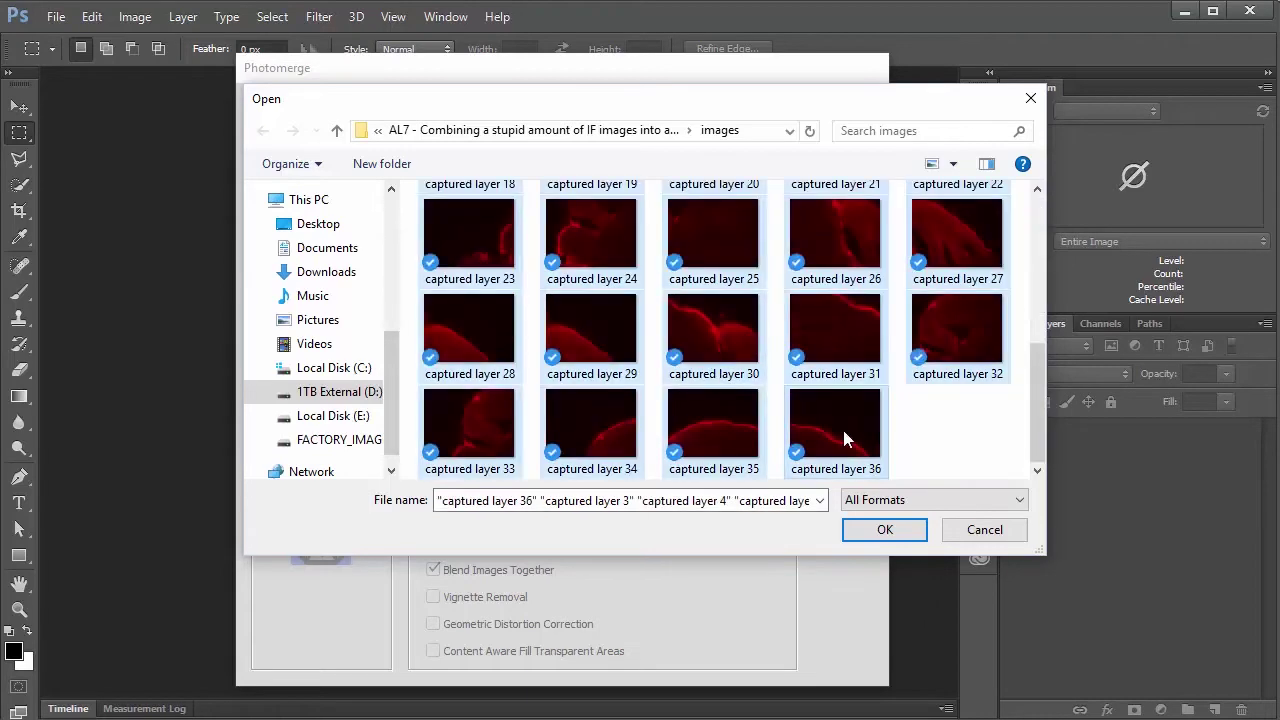
pyautogui.click(906, 531)
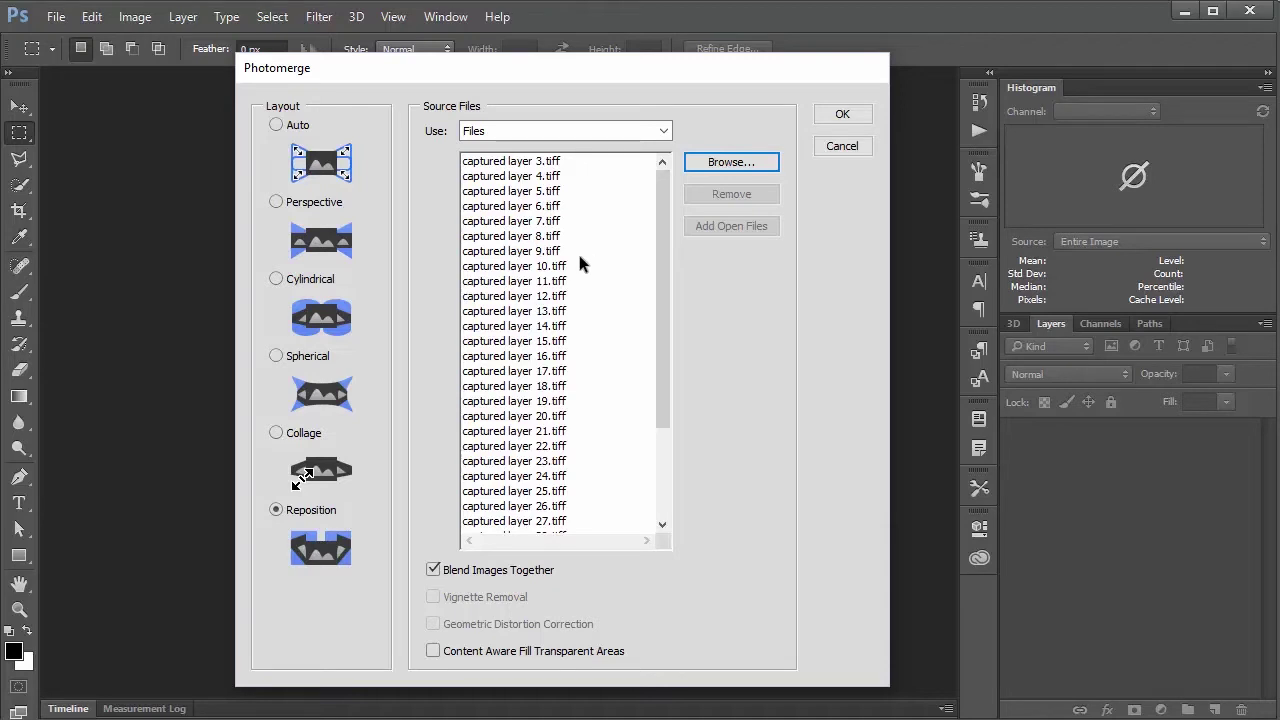
pyautogui.moveTo(659, 180); pyautogui.dragTo(603, 466)
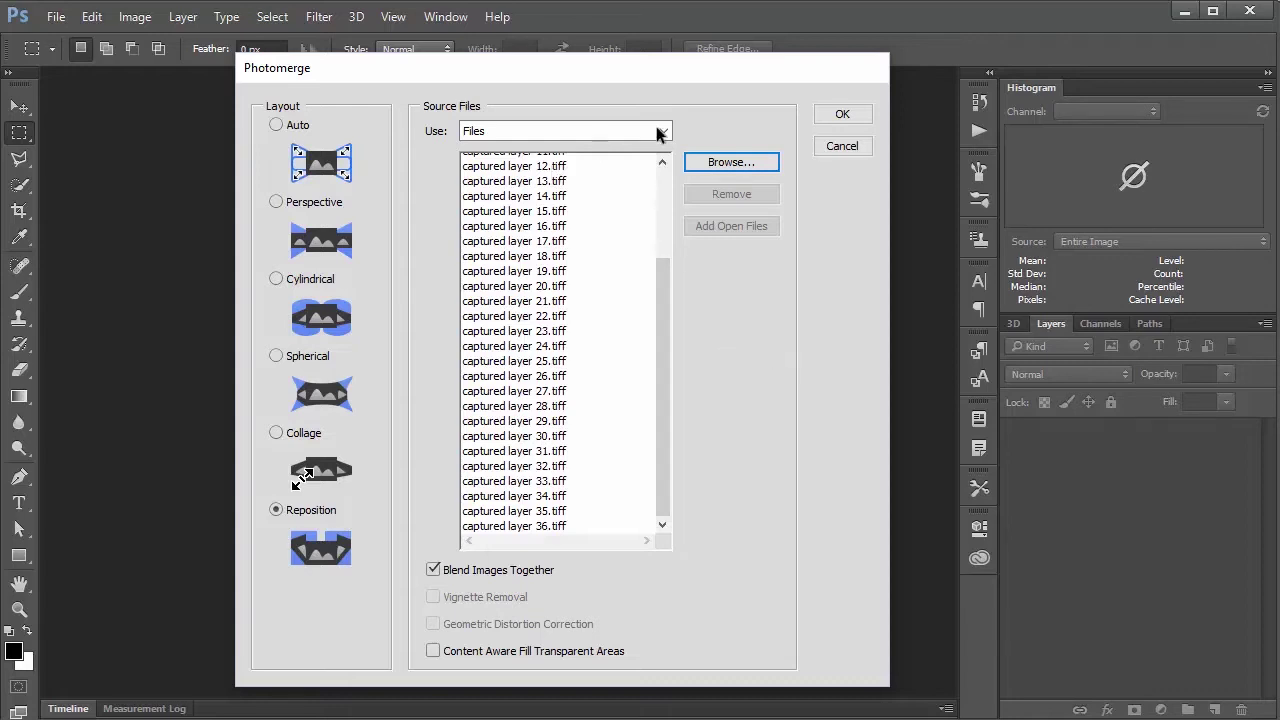
pyautogui.click(842, 113)
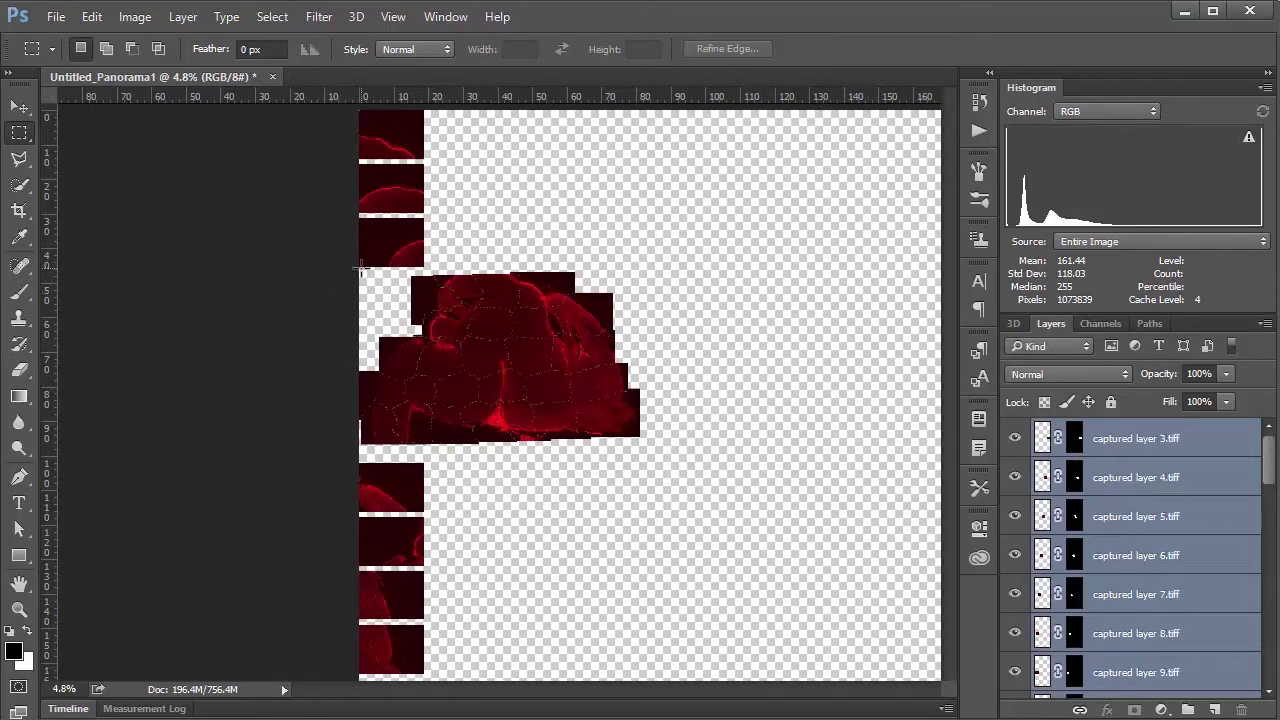
# Draw marquee selections around the whole panorama and a small area of its top tiles
pyautogui.moveTo(357, 268); pyautogui.dragTo(676, 443)
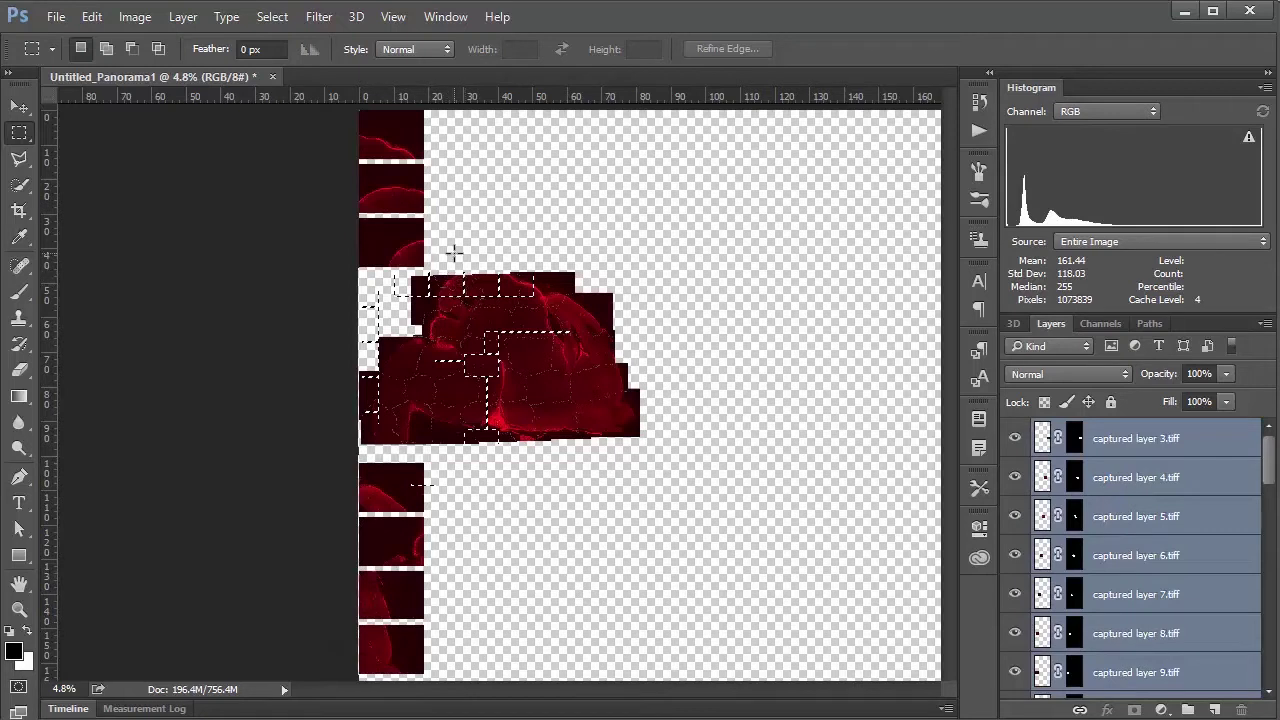
pyautogui.moveTo(452, 254); pyautogui.dragTo(546, 292)
pyautogui.scroll(5, 612, 501)
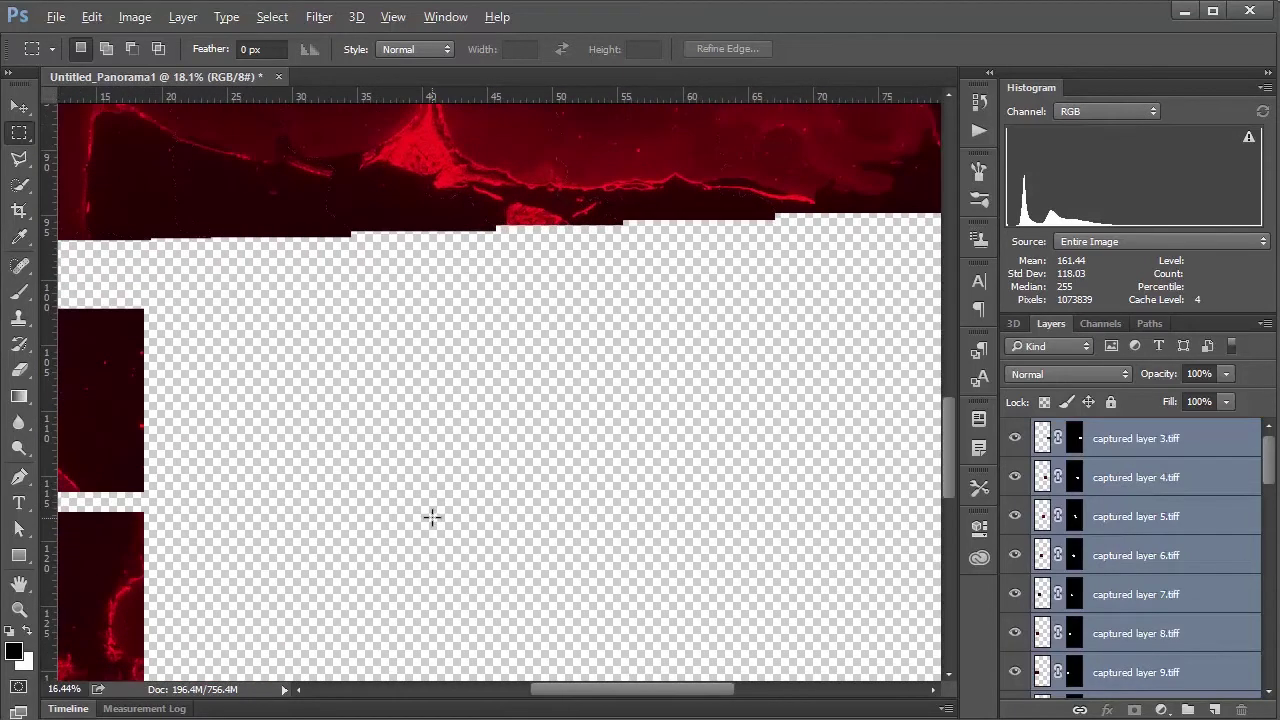
pyautogui.keyDown('alt'); pyautogui.scroll(-1, 720, 646); pyautogui.keyUp('alt')
pyautogui.scroll(6, 694, 571)
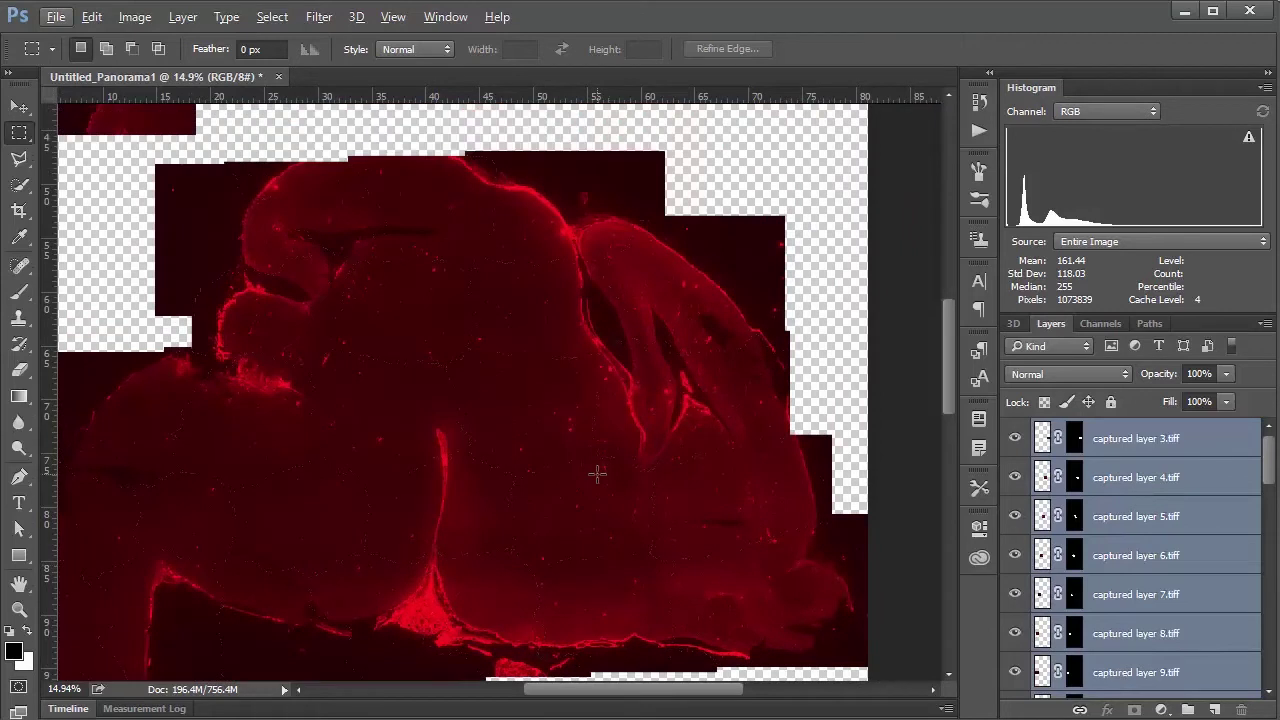
pyautogui.scroll(5, 597, 474)
pyautogui.moveTo(572, 697); pyautogui.dragTo(535, 697)
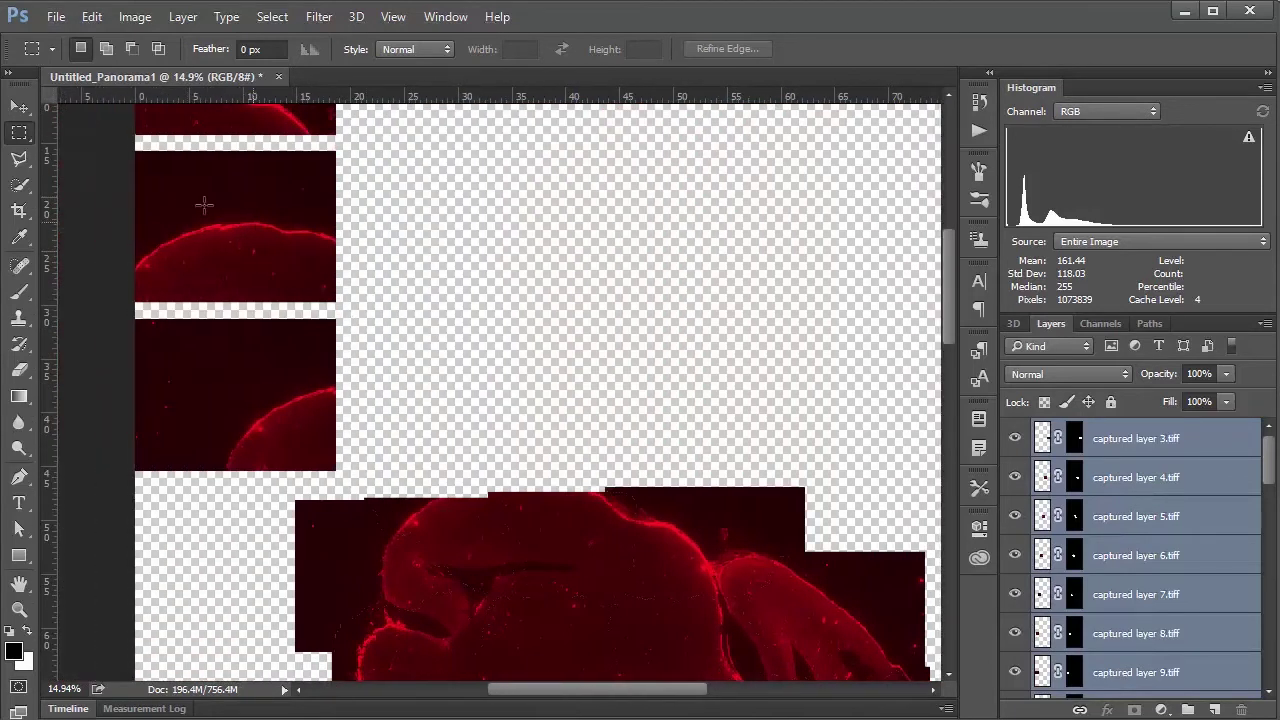
# Using the Move tool with Auto-Select, drag the stray captured layer 35 tile onto the panorama's top edge
pyautogui.click(19, 106)
pyautogui.click(81, 50)
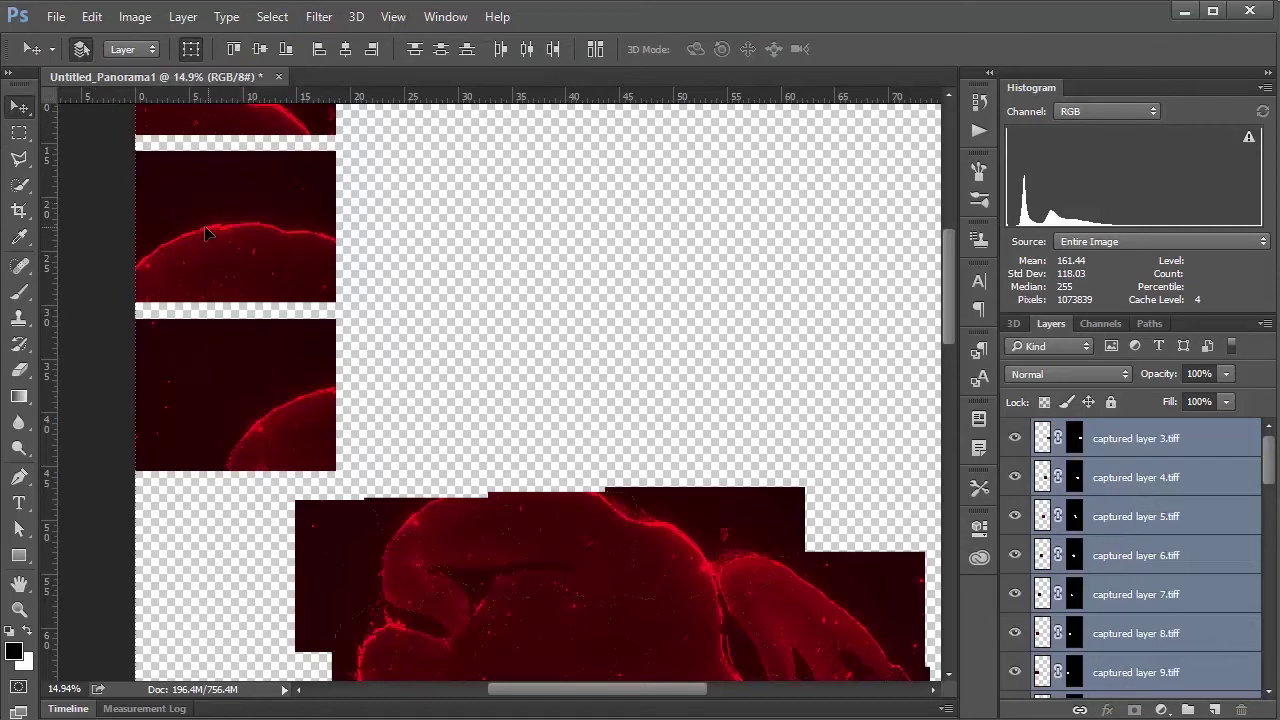
pyautogui.click(602, 322)
pyautogui.moveTo(190, 234); pyautogui.dragTo(485, 411)
pyautogui.click(1225, 374)
# Make captured layer 35 semi-transparent, raise it to the top of the stack, and drag it onto the tissue edge
pyautogui.moveTo(1224, 394); pyautogui.dragTo(1221, 395)
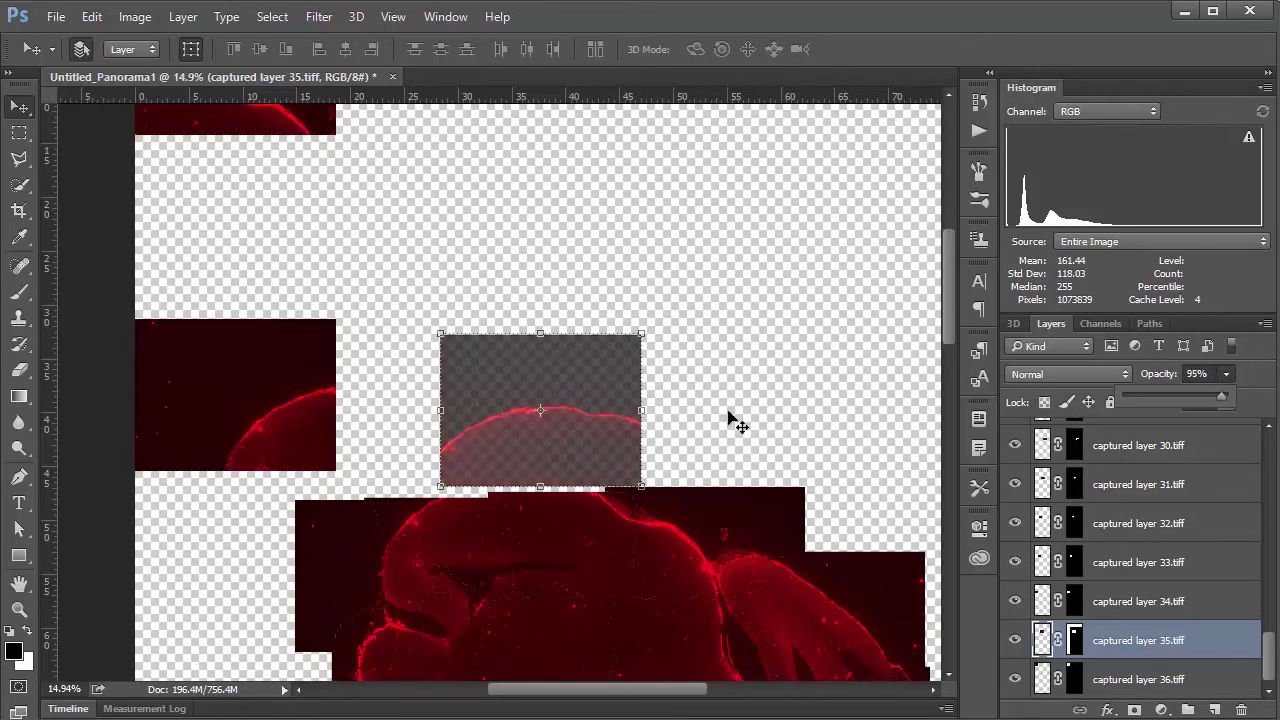
pyautogui.moveTo(1145, 648); pyautogui.dragTo(1141, 422)
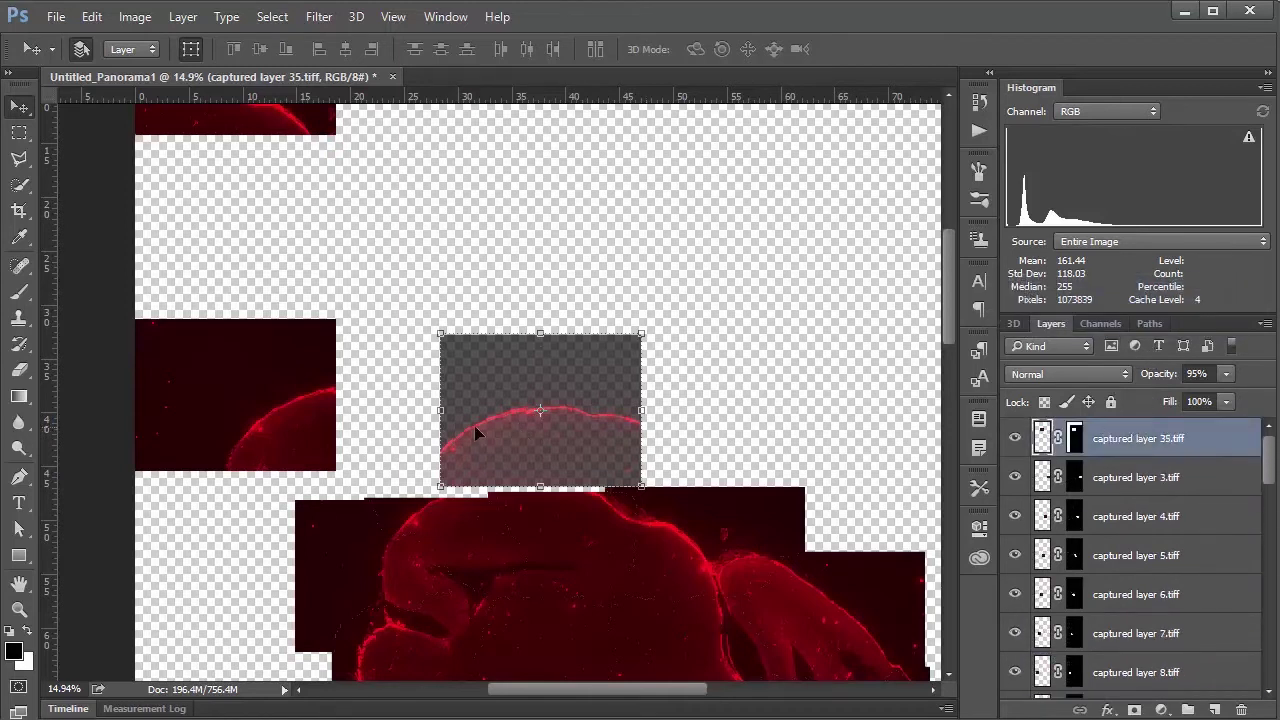
pyautogui.moveTo(547, 450); pyautogui.dragTo(539, 518)
pyautogui.scroll(5, 523, 557)
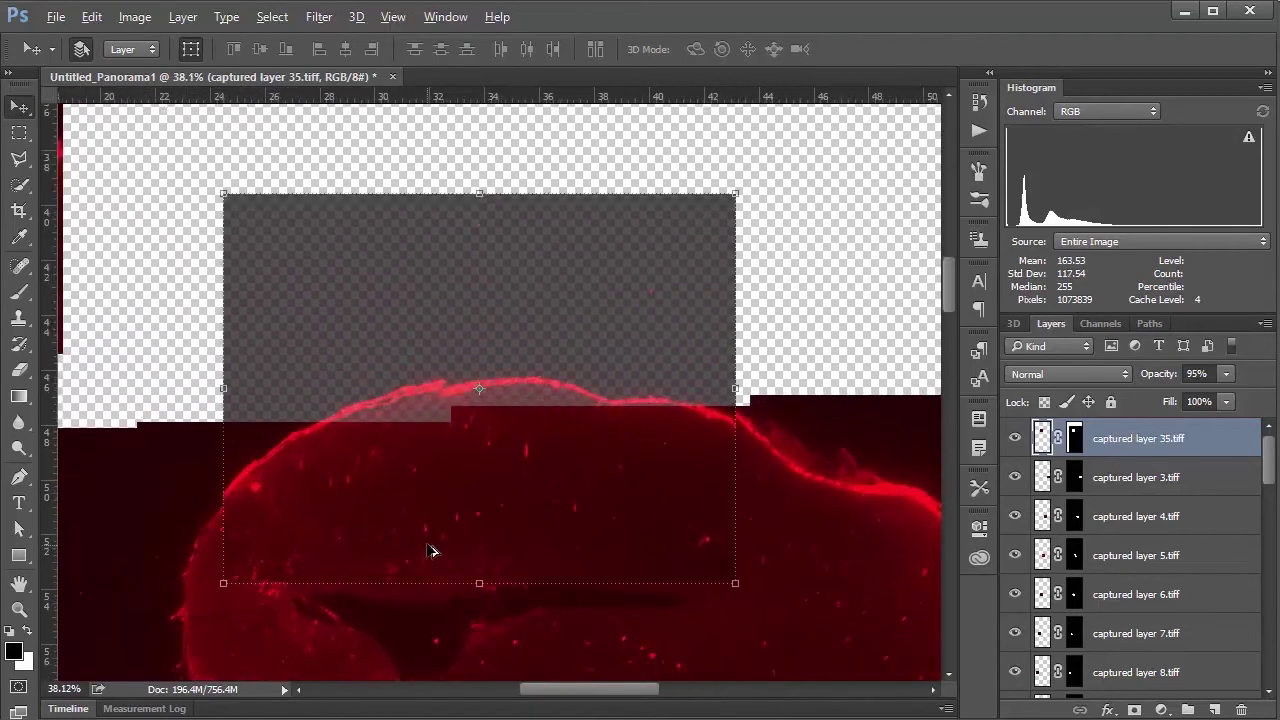
pyautogui.scroll(1, 429, 549)
pyautogui.moveTo(414, 491)
pyautogui.mouseDown()
pyautogui.moveTo(508, 495)
pyautogui.moveTo(428, 481)
pyautogui.moveTo(412, 460)
pyautogui.moveTo(420, 490)
pyautogui.mouseUp()
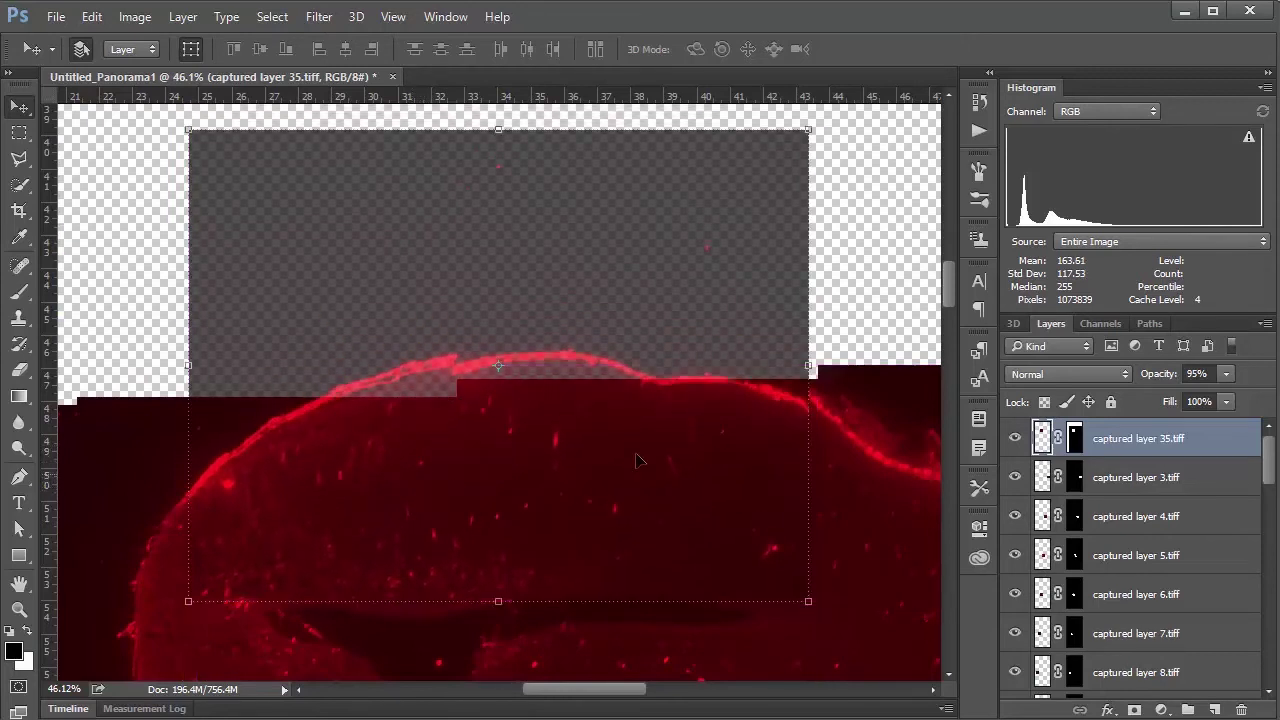
# At 91% opacity, nudge the layer 35 tile down and left into alignment with the edge
pyautogui.click(1225, 374)
pyautogui.moveTo(1226, 396); pyautogui.dragTo(1222, 396)
pyautogui.moveTo(424, 516); pyautogui.dragTo(452, 492)
pyautogui.press('Down')
pyautogui.press('Down')
pyautogui.press('Down')
pyautogui.press('Down')
pyautogui.press('Down')
pyautogui.press('Down')
pyautogui.press('Down')
pyautogui.press('Down')
pyautogui.press('Down')
pyautogui.press('Down')
pyautogui.press('Down')
pyautogui.press('Down')
pyautogui.press('Down')
pyautogui.press('Left')
pyautogui.press('Left')
pyautogui.press('Left')
pyautogui.press('Left')
pyautogui.press('Left')
pyautogui.press('Left')
pyautogui.press('Left')
pyautogui.press('Left')
pyautogui.press('Left')
pyautogui.press('Left')
pyautogui.press('Left')
pyautogui.press('Left')
pyautogui.press('Left')
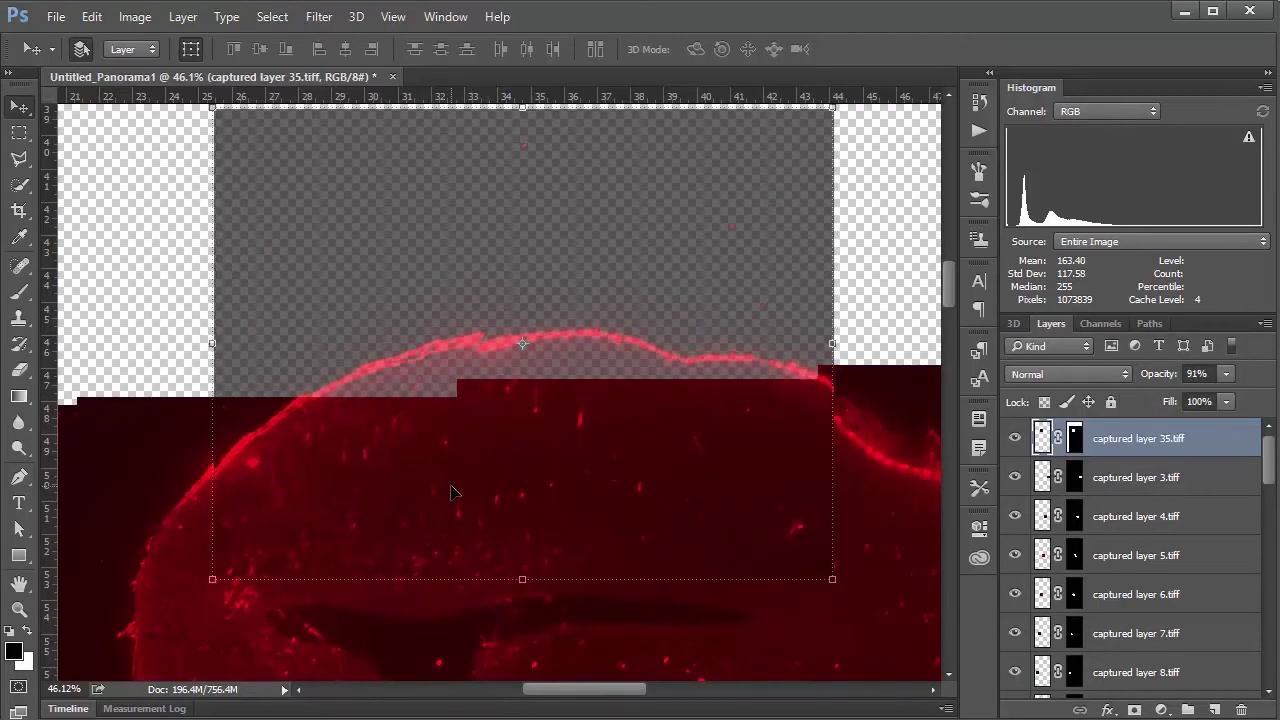
pyautogui.press('Down')
pyautogui.press('Down')
pyautogui.press('Left')
pyautogui.press('Left')
pyautogui.press('Left')
pyautogui.press('Left')
pyautogui.press('Down')
pyautogui.press('Down')
pyautogui.press('Down')
pyautogui.press('Down')
pyautogui.press('Down')
pyautogui.press('Down')
pyautogui.press('Down')
pyautogui.press('Down')
pyautogui.press('Down')
pyautogui.press('Down')
pyautogui.press('Down')
pyautogui.press('Down')
pyautogui.press('Down')
pyautogui.press('Down')
pyautogui.press('Down')
pyautogui.press('Down')
pyautogui.press('Down')
pyautogui.press('Down')
pyautogui.press('Down')
pyautogui.press('Down')
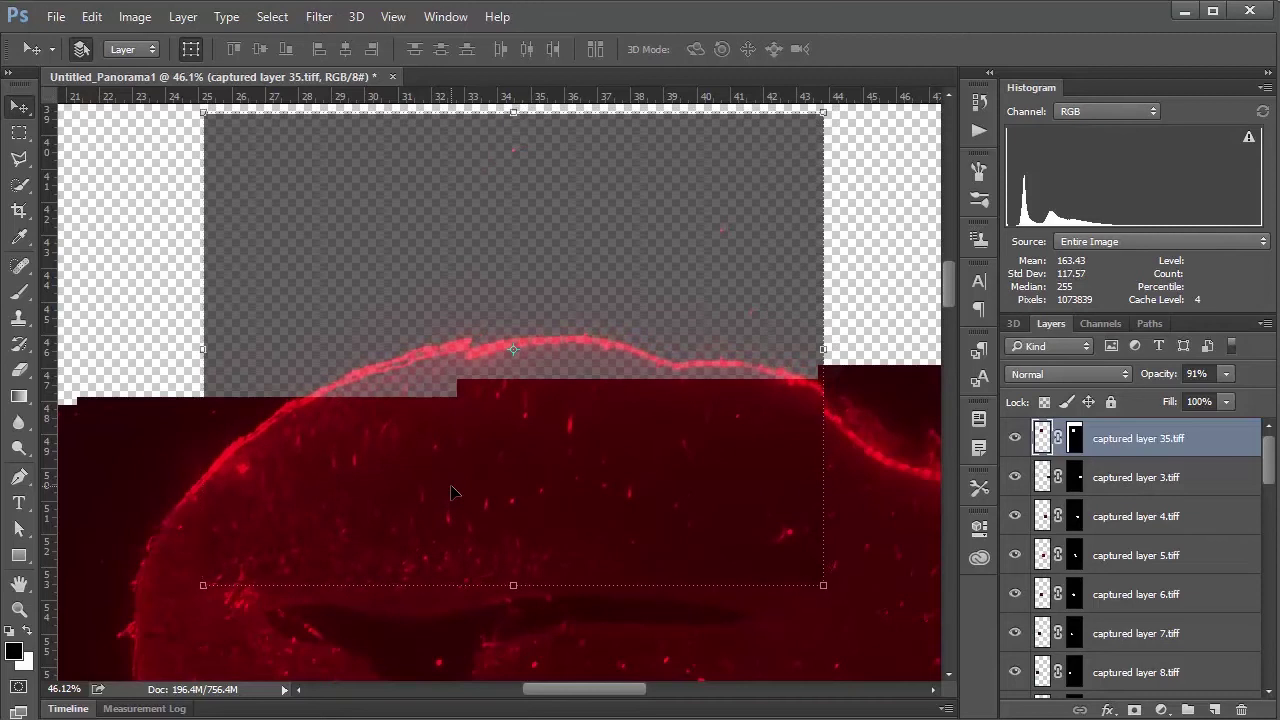
pyautogui.press('Down')
pyautogui.press('Left')
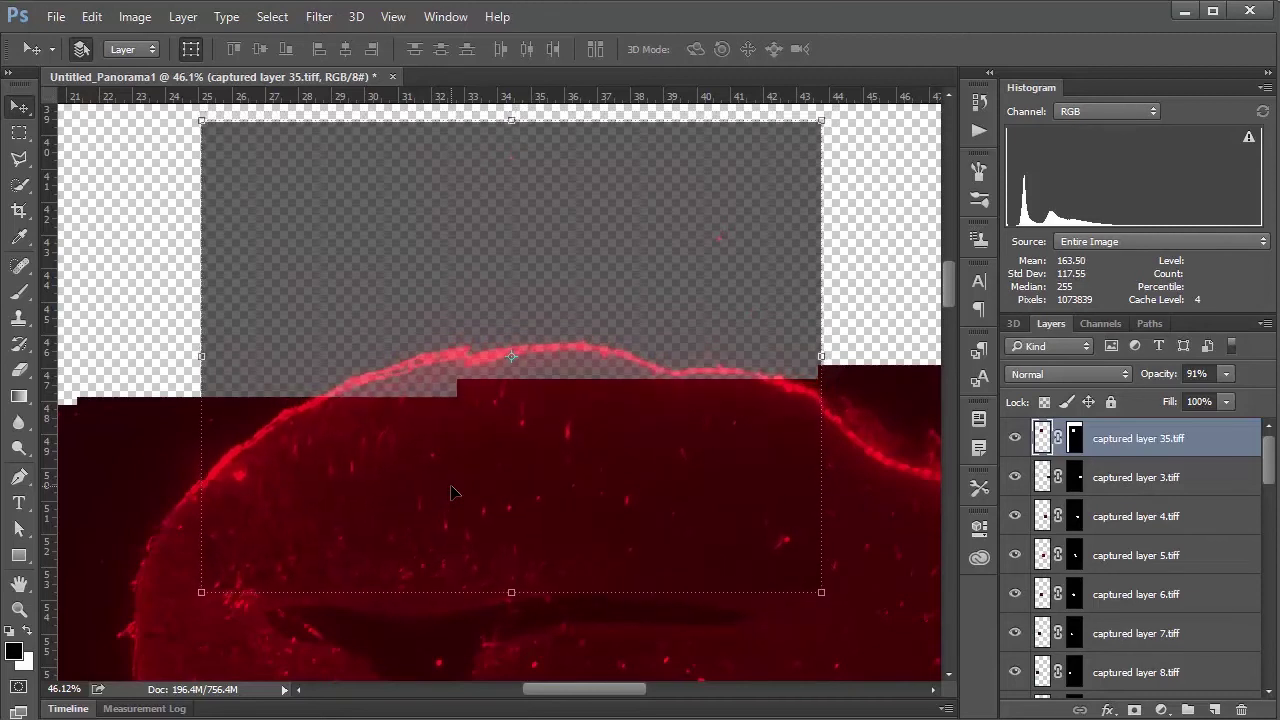
# Fine-tune the tile's position and restore its opacity to 100%
pyautogui.moveTo(452, 491); pyautogui.dragTo(490, 497)
pyautogui.press('Left')
pyautogui.press('Left')
pyautogui.press('Left')
pyautogui.press('Left')
pyautogui.press('Left')
pyautogui.press('Left')
pyautogui.press('Left')
pyautogui.press('Left')
pyautogui.press('Left')
pyautogui.press('Left')
pyautogui.press('Left')
pyautogui.press('Left')
pyautogui.press('Left')
pyautogui.press('Left')
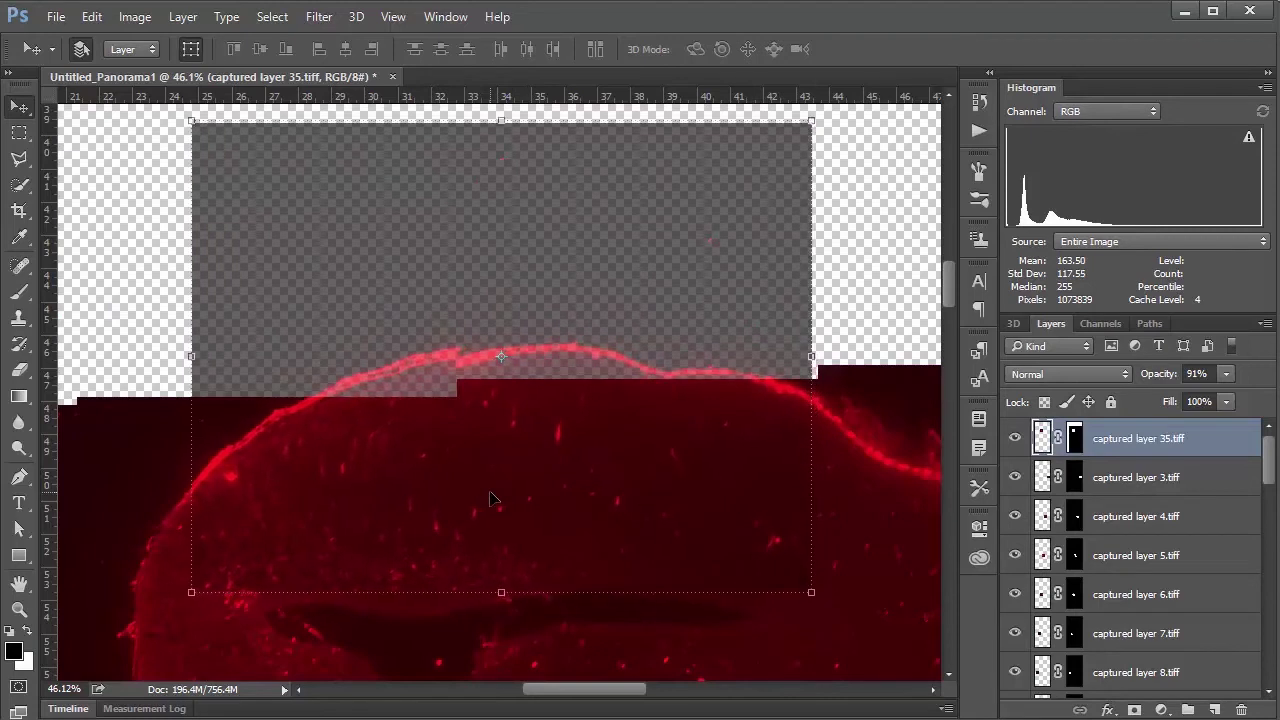
pyautogui.click(1226, 374)
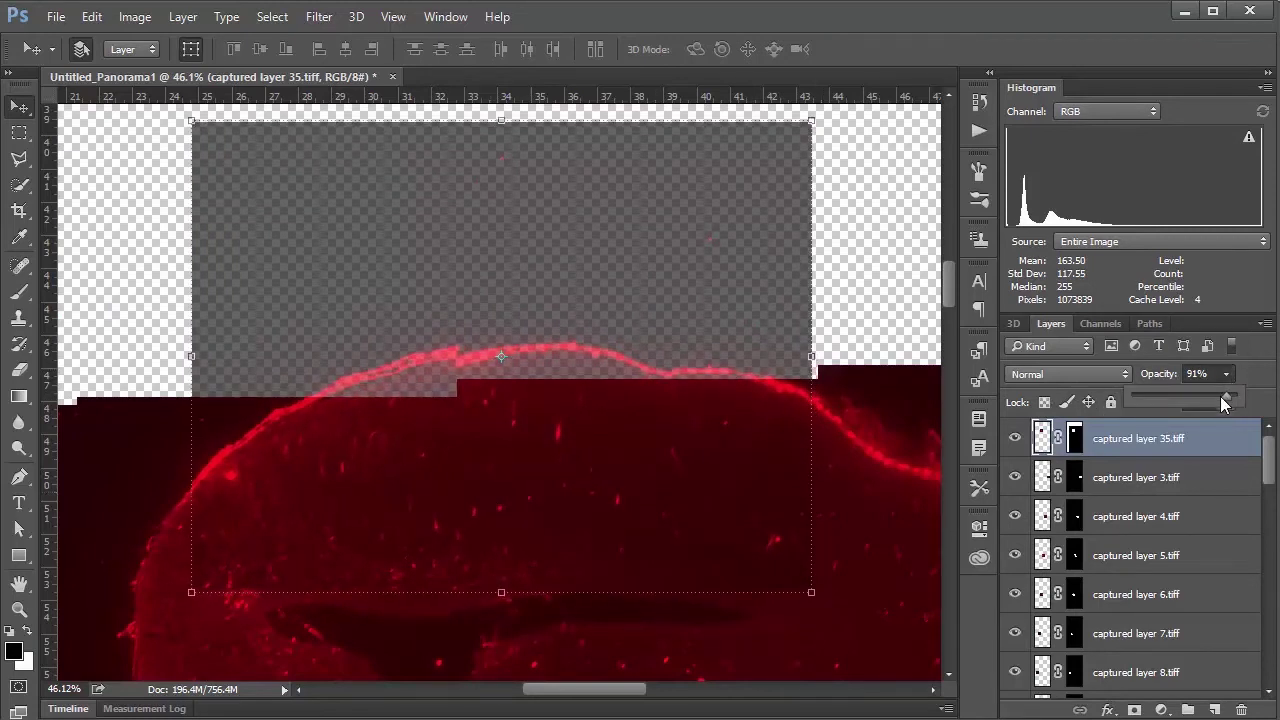
pyautogui.moveTo(1224, 397); pyautogui.dragTo(1257, 382)
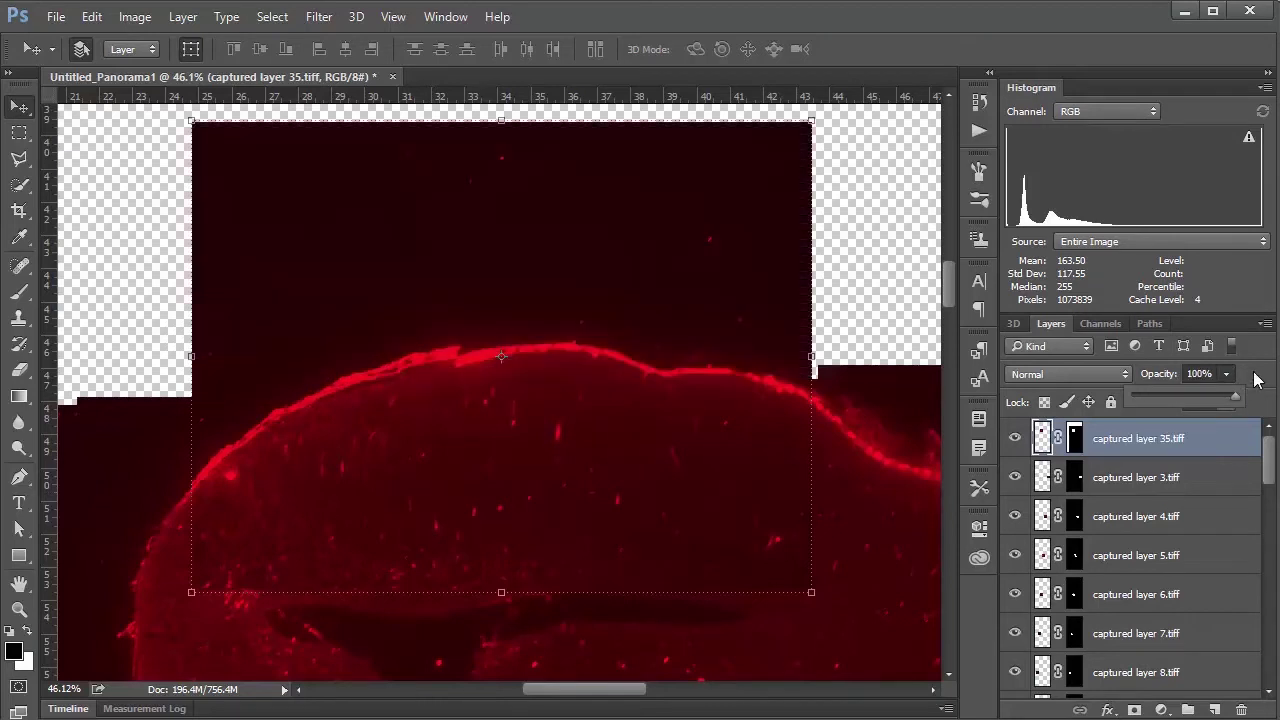
# Prepare a 0%-hardness brush with default black on captured layer 35's layer mask
pyautogui.click(866, 292)
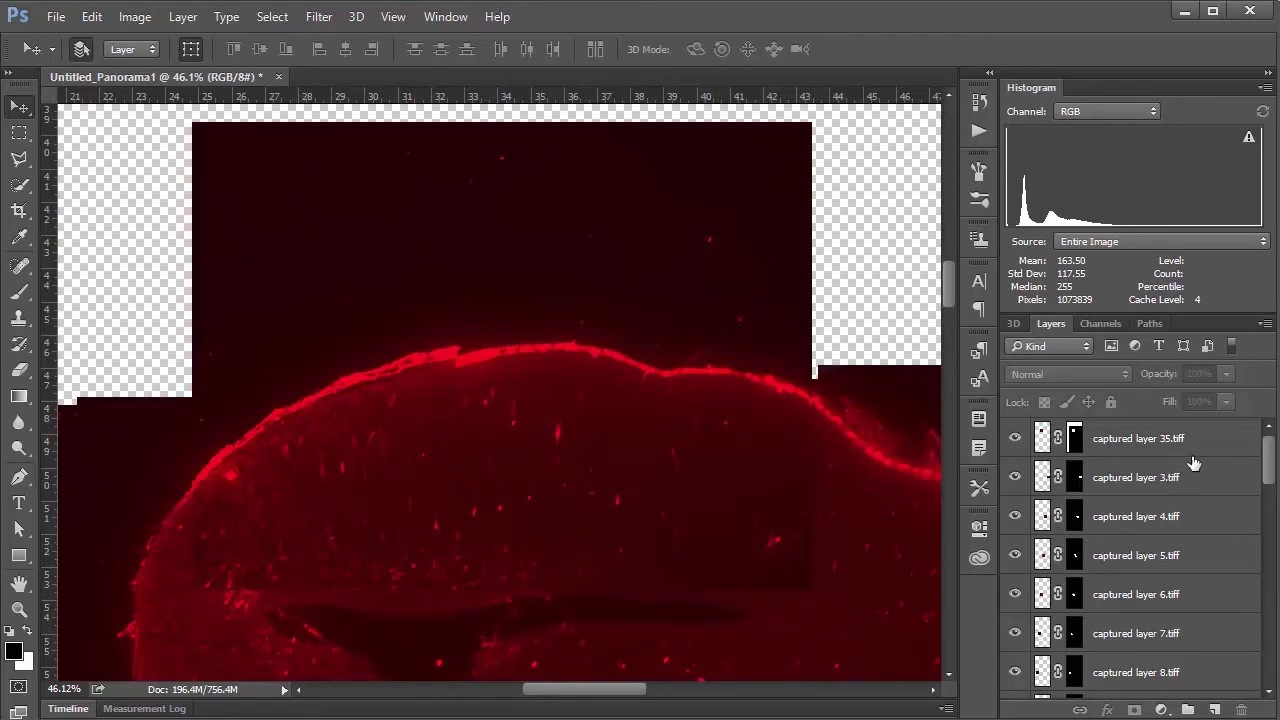
pyautogui.click(20, 298)
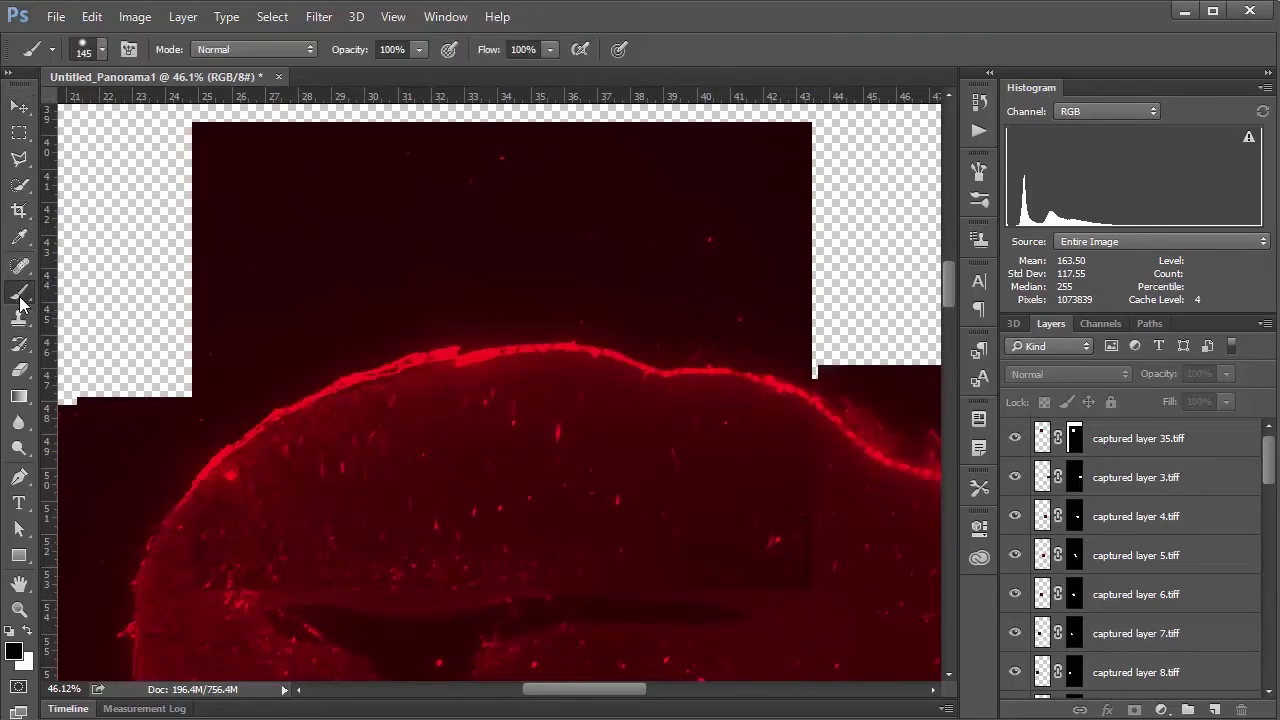
pyautogui.click(1075, 440)
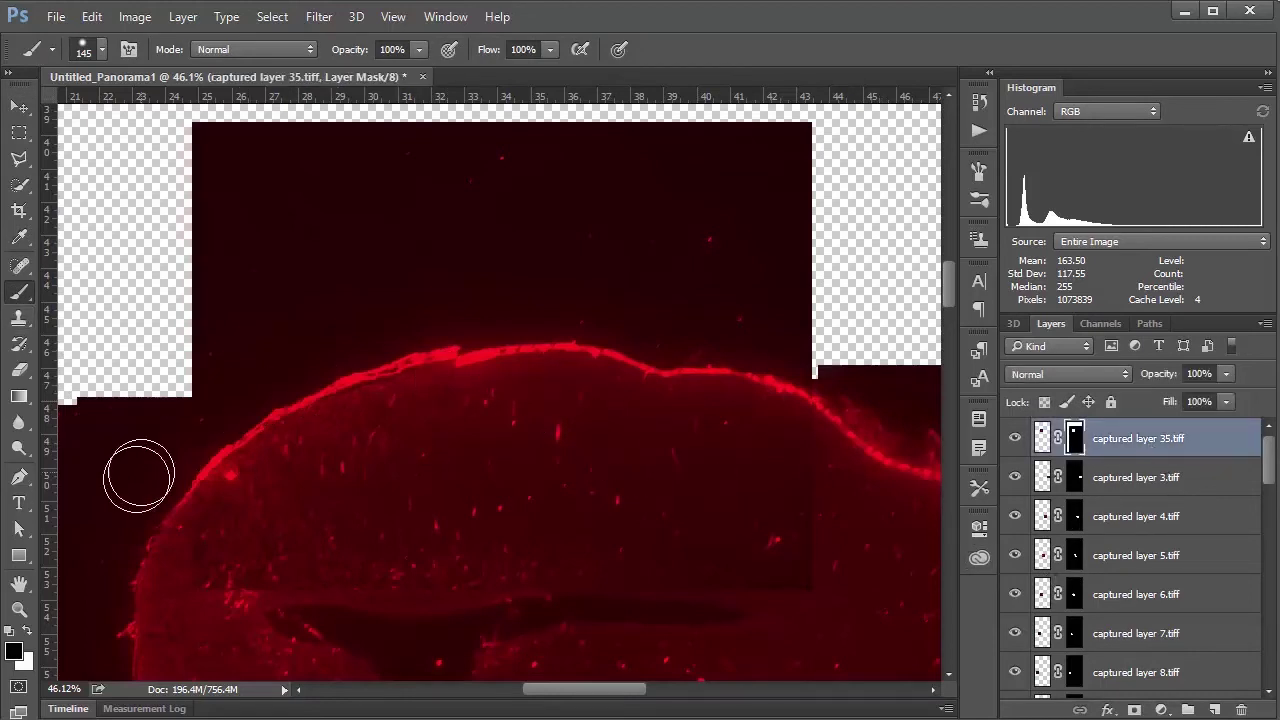
pyautogui.press('d')
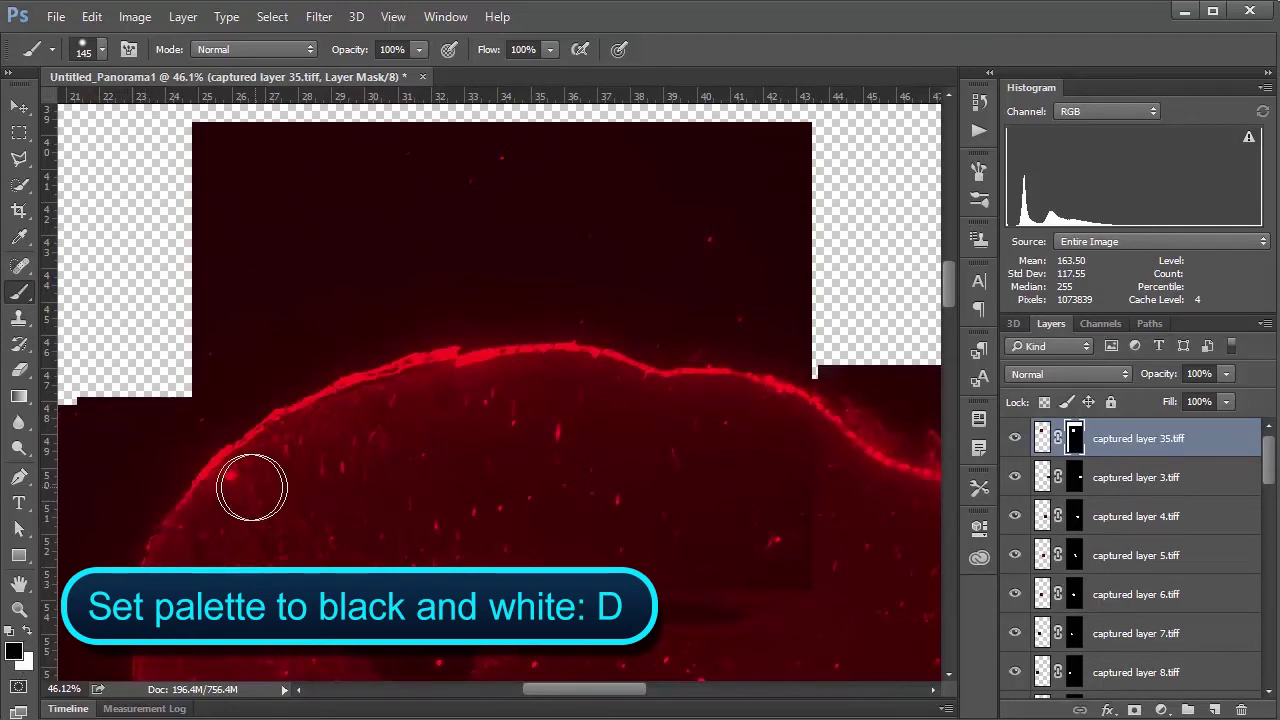
pyautogui.rightClick(190, 495)
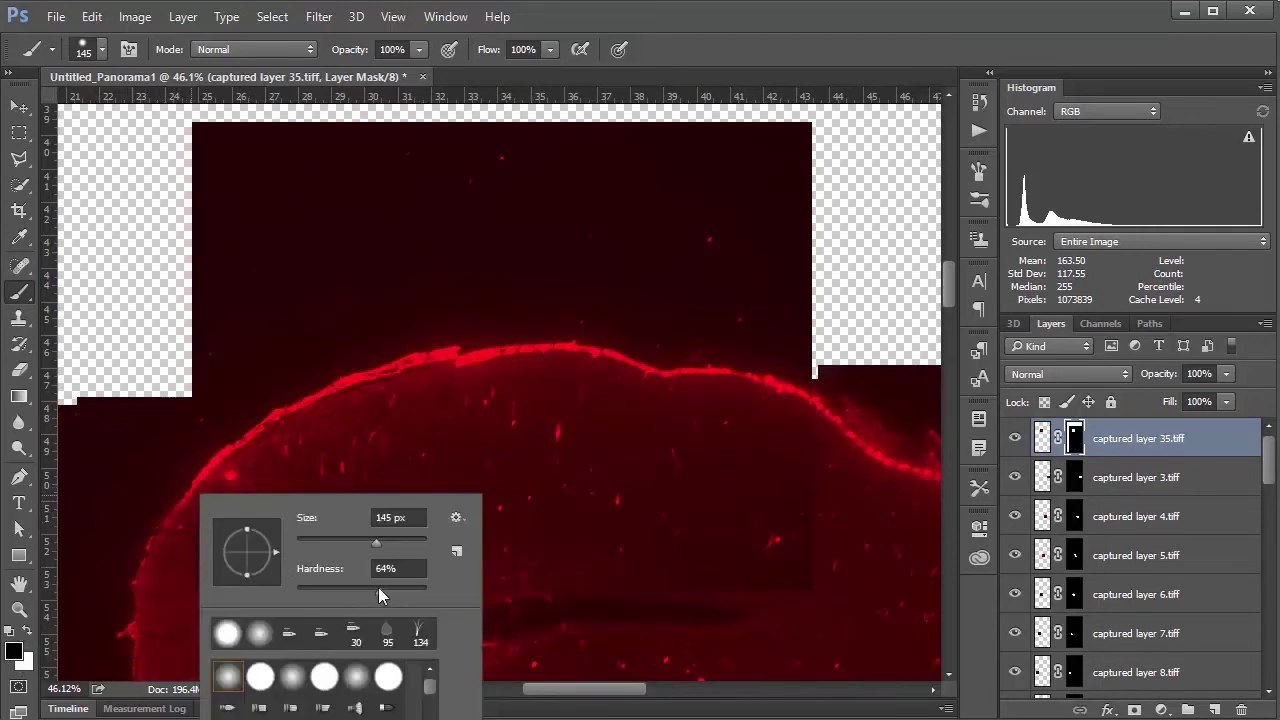
pyautogui.press('Return')
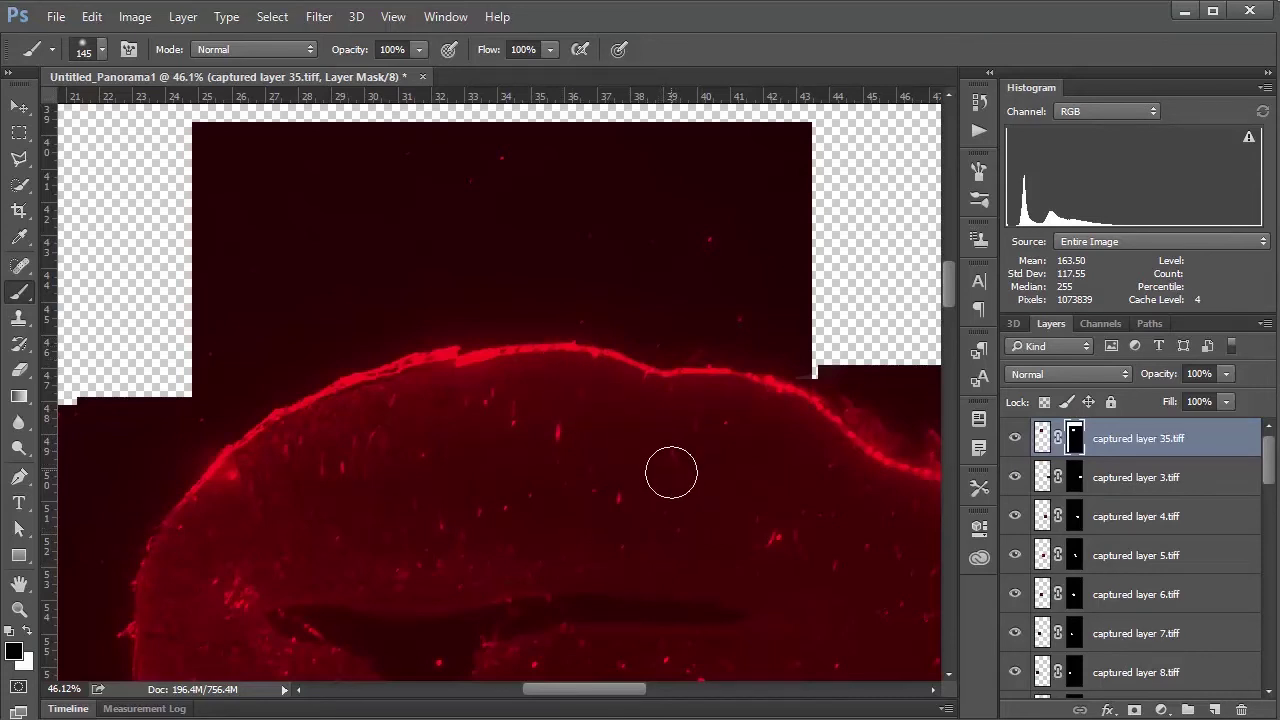
# Paint black over the doubled bright band and right step edge, then swap to white
pyautogui.moveTo(434, 380)
pyautogui.mouseDown()
pyautogui.moveTo(463, 317)
pyautogui.moveTo(443, 403)
pyautogui.moveTo(459, 346)
pyautogui.moveTo(446, 377)
pyautogui.moveTo(447, 352)
pyautogui.mouseUp()
pyautogui.moveTo(823, 329); pyautogui.dragTo(806, 362)
pyautogui.press('x')
pyautogui.press('x')
pyautogui.scroll(-4, 773, 488)
# Pan to the lower tiles and drag the captured layer 17 tile toward the upper right
pyautogui.moveTo(838, 571); pyautogui.dragTo(571, 400)
pyautogui.moveTo(714, 517); pyautogui.dragTo(575, 457)
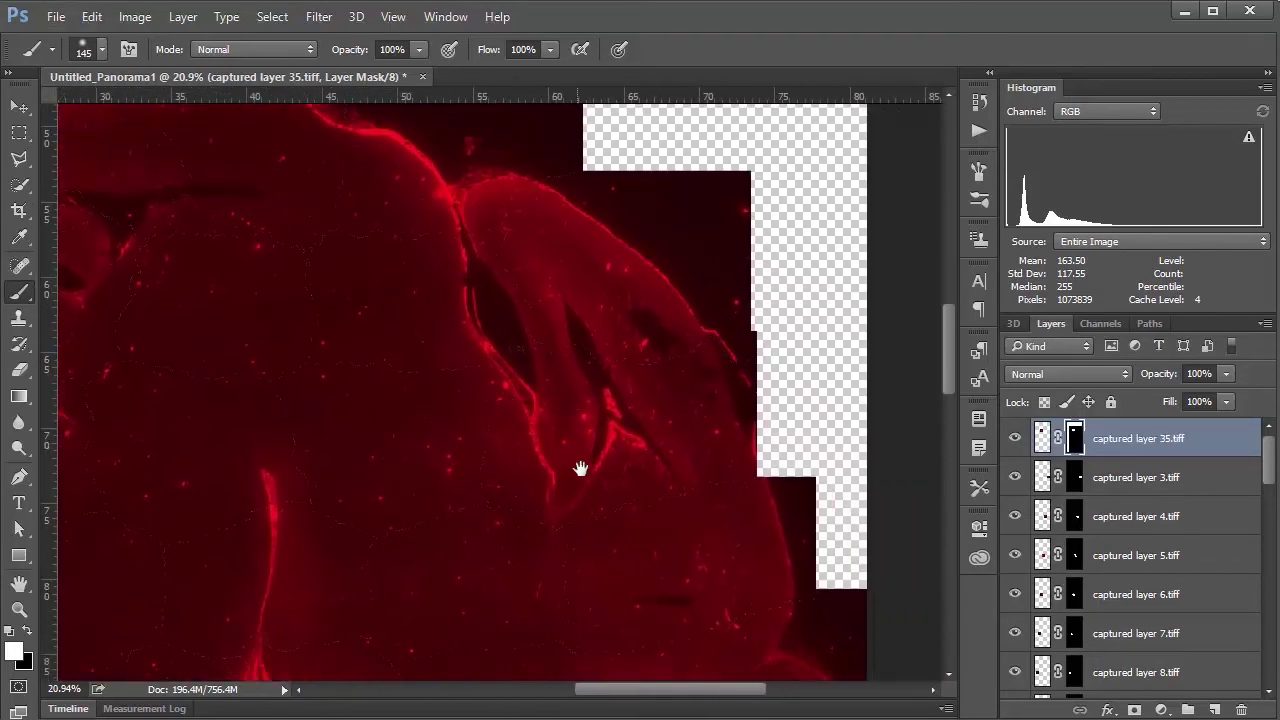
pyautogui.moveTo(632, 535); pyautogui.dragTo(537, 452)
pyautogui.scroll(-4, 530, 450)
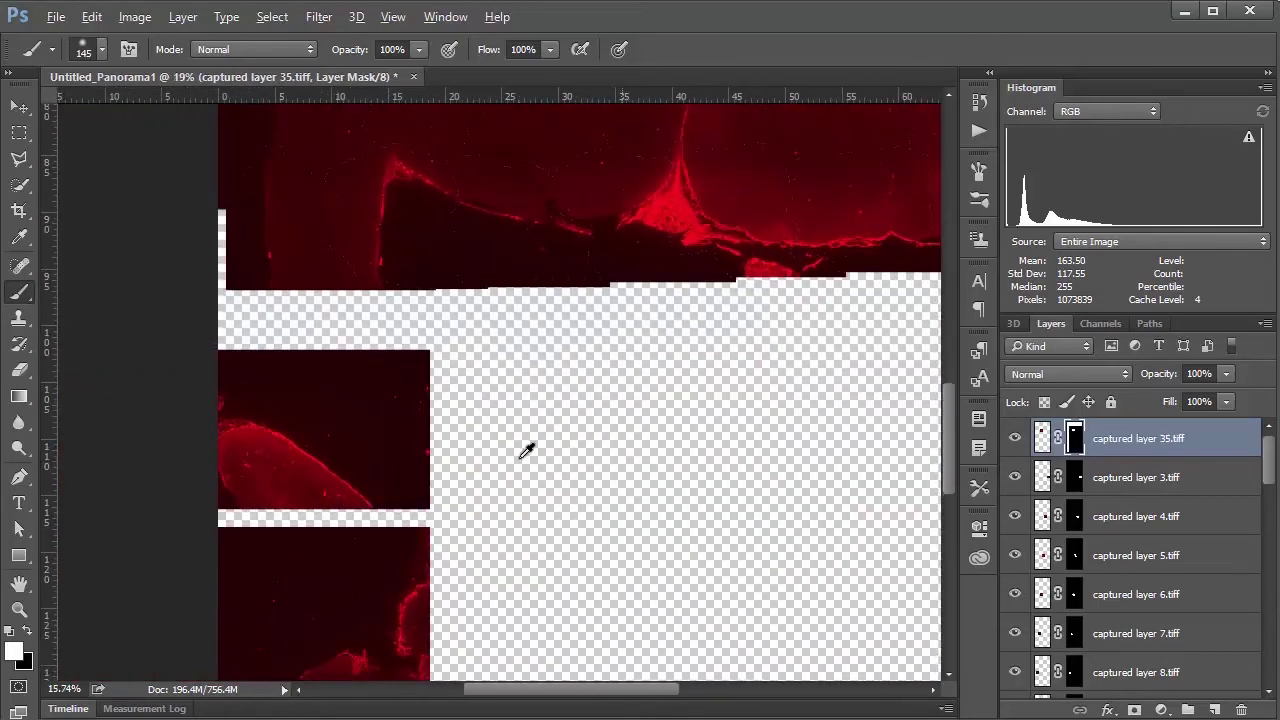
pyautogui.scroll(-3, 575, 479)
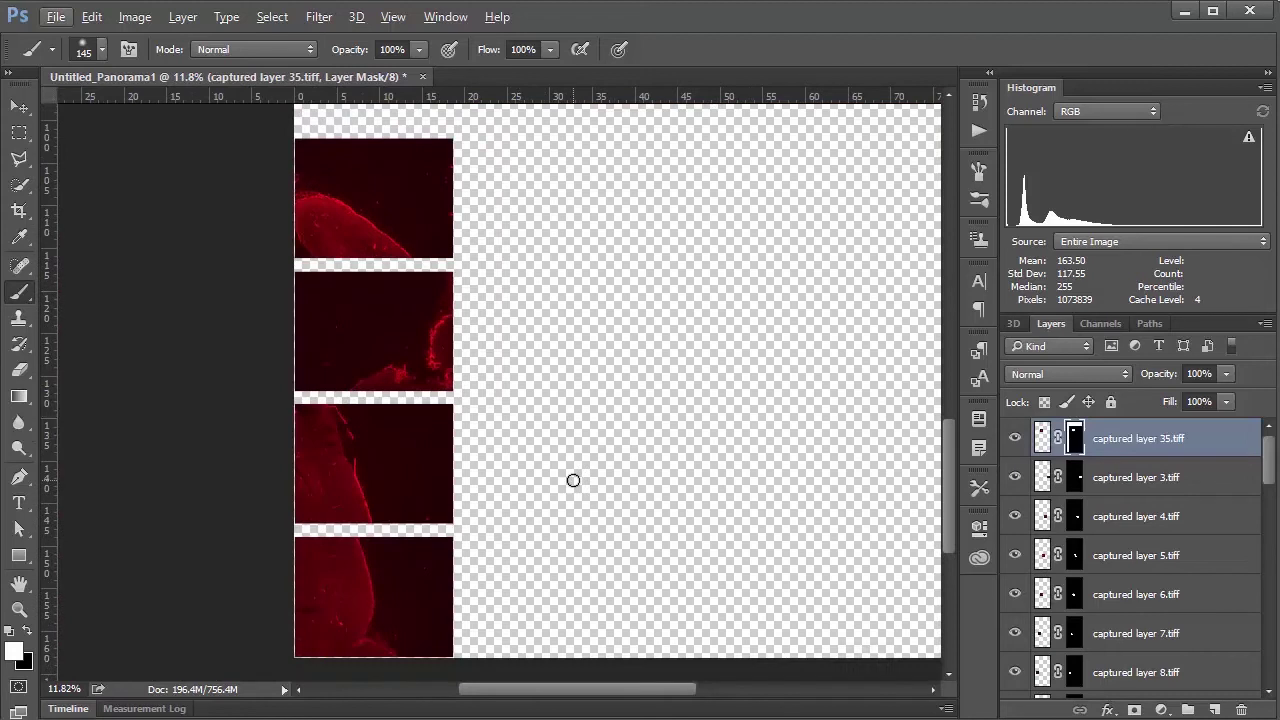
pyautogui.click(19, 106)
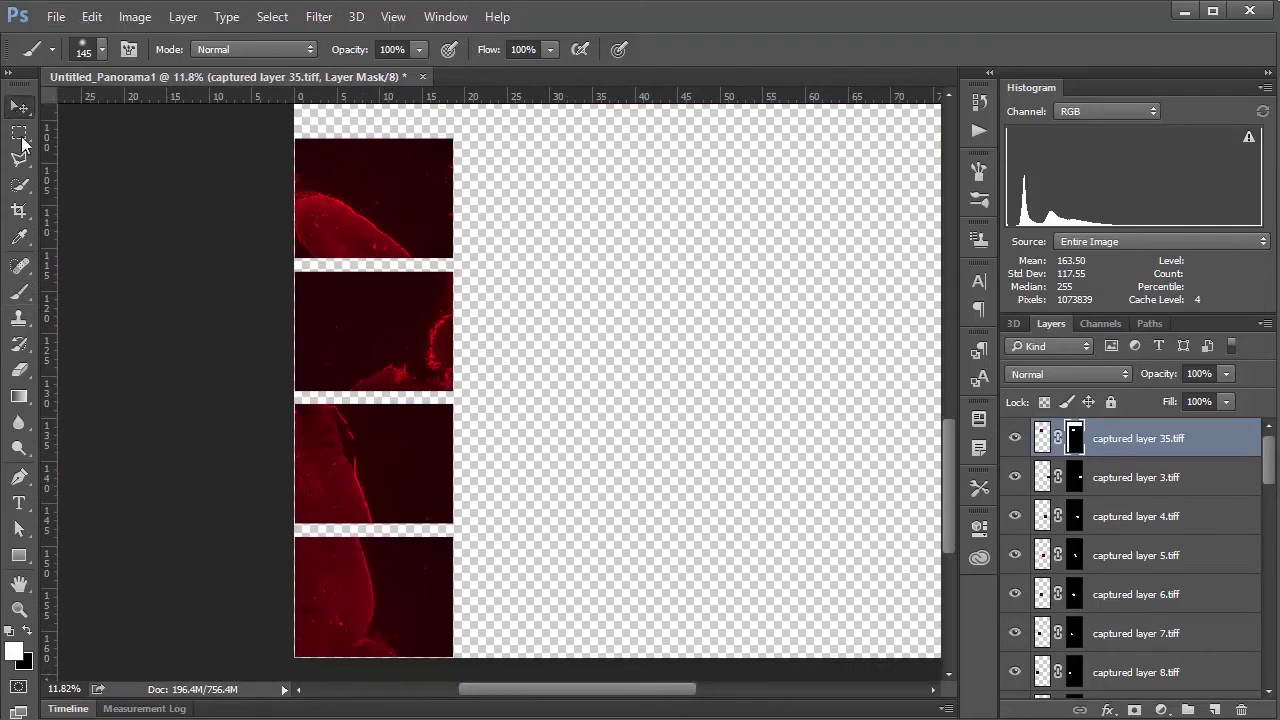
pyautogui.moveTo(443, 440)
pyautogui.mouseDown()
pyautogui.moveTo(830, 186)
pyautogui.moveTo(867, 130)
pyautogui.mouseUp()
# Settle the layer 17 tile beside the section's upper-right edge and raise it to the top of the stack
pyautogui.scroll(6, 749, 471)
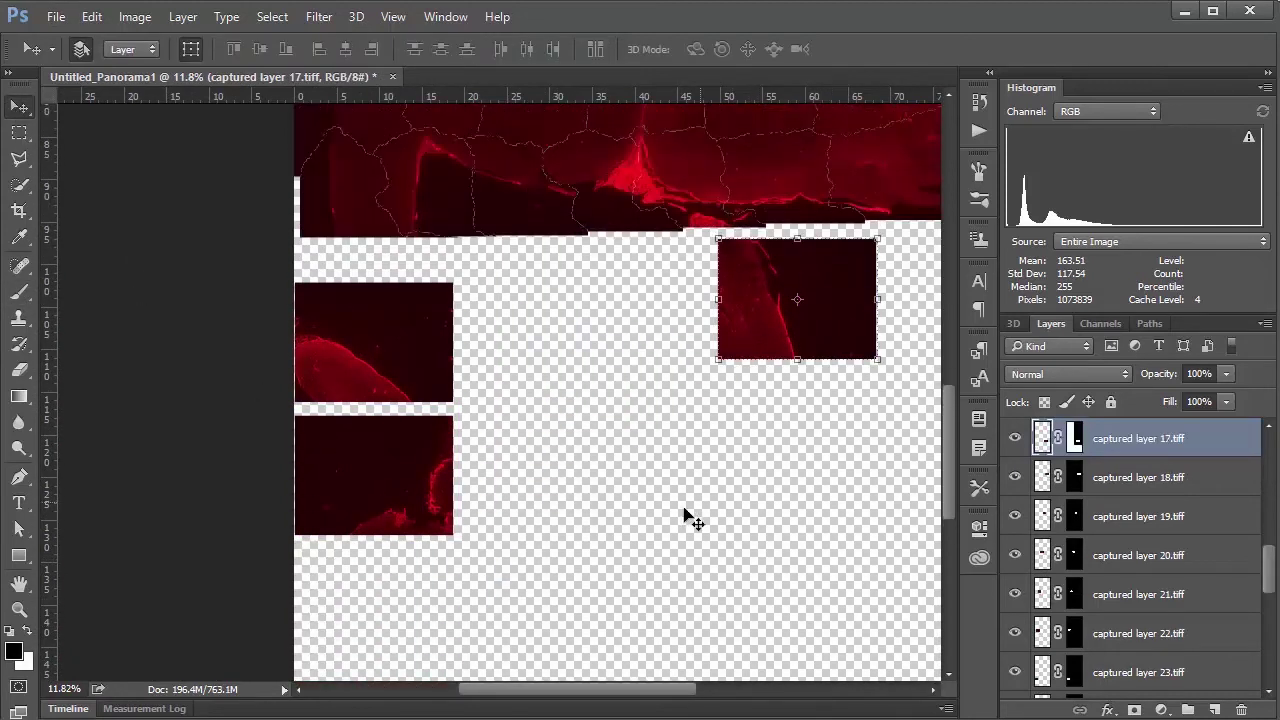
pyautogui.scroll(2, 669, 598)
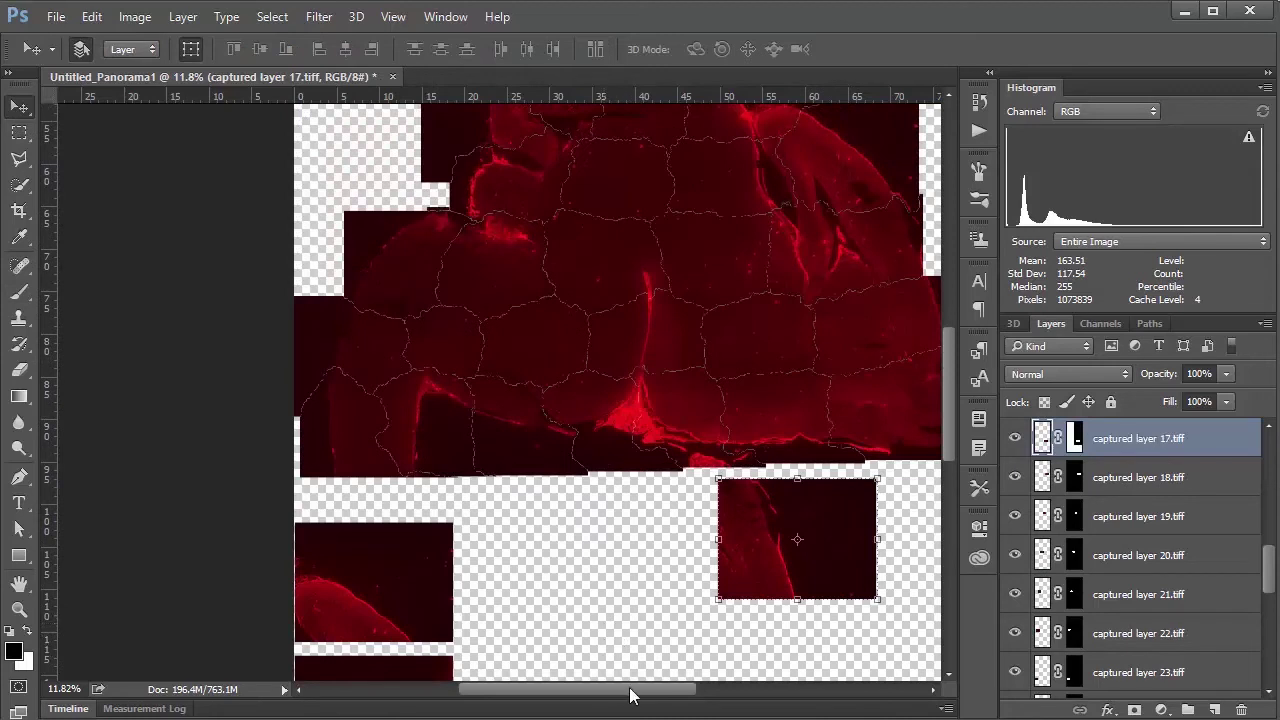
pyautogui.moveTo(630, 695); pyautogui.dragTo(672, 695)
pyautogui.moveTo(680, 585); pyautogui.dragTo(820, 280)
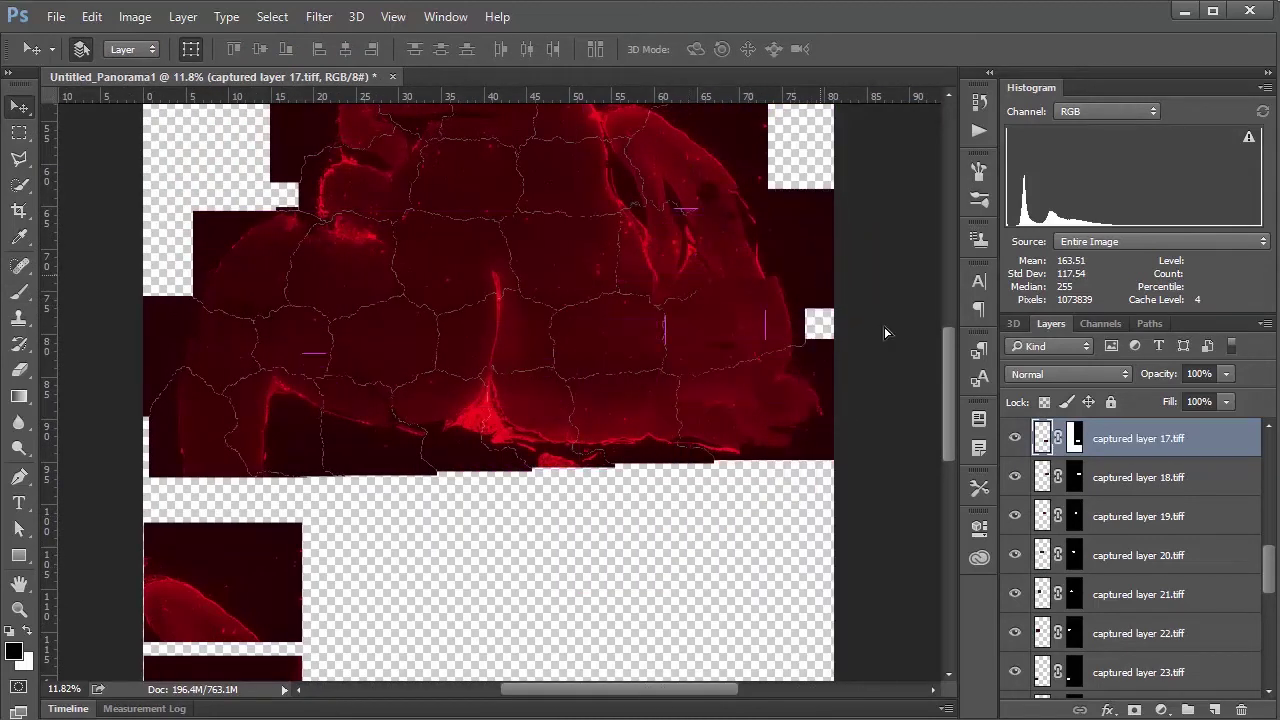
pyautogui.scroll(6, 1188, 505)
pyautogui.scroll(-2, 1210, 606)
pyautogui.moveTo(1193, 598); pyautogui.dragTo(1168, 440)
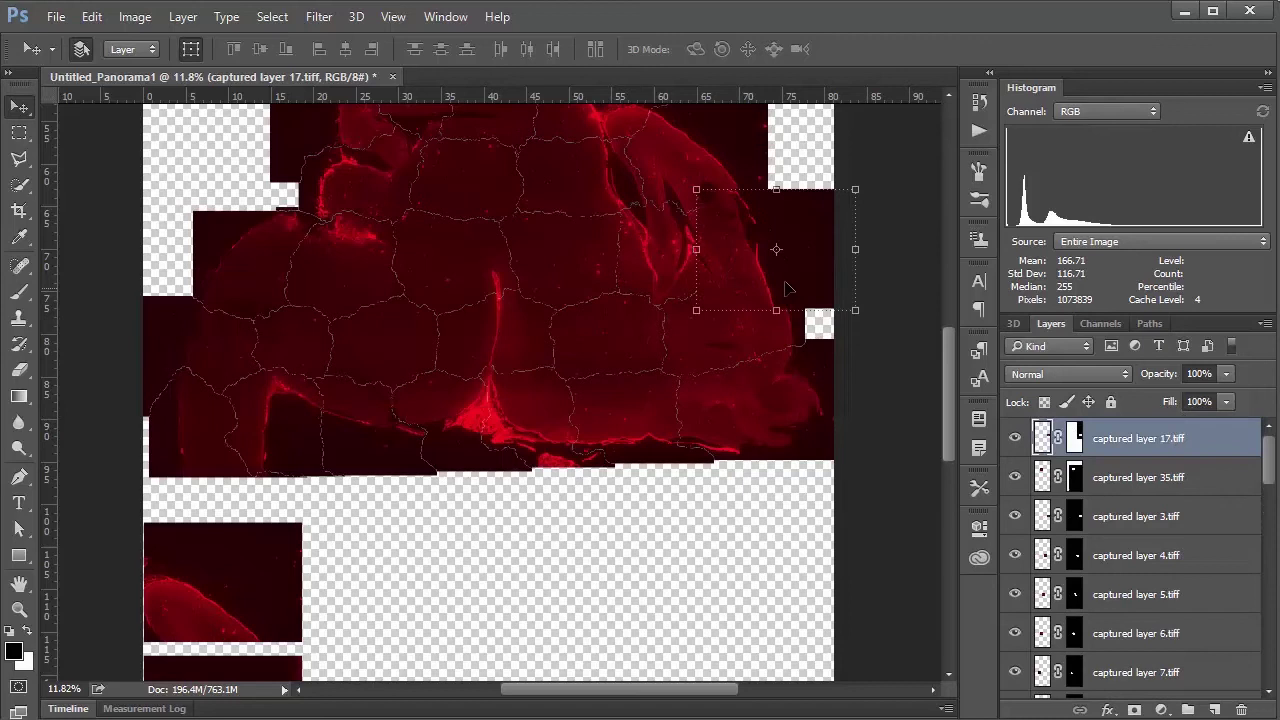
# Make layer 17 semi-transparent and nudge its tile to line up with the tissue beneath
pyautogui.click(1228, 373)
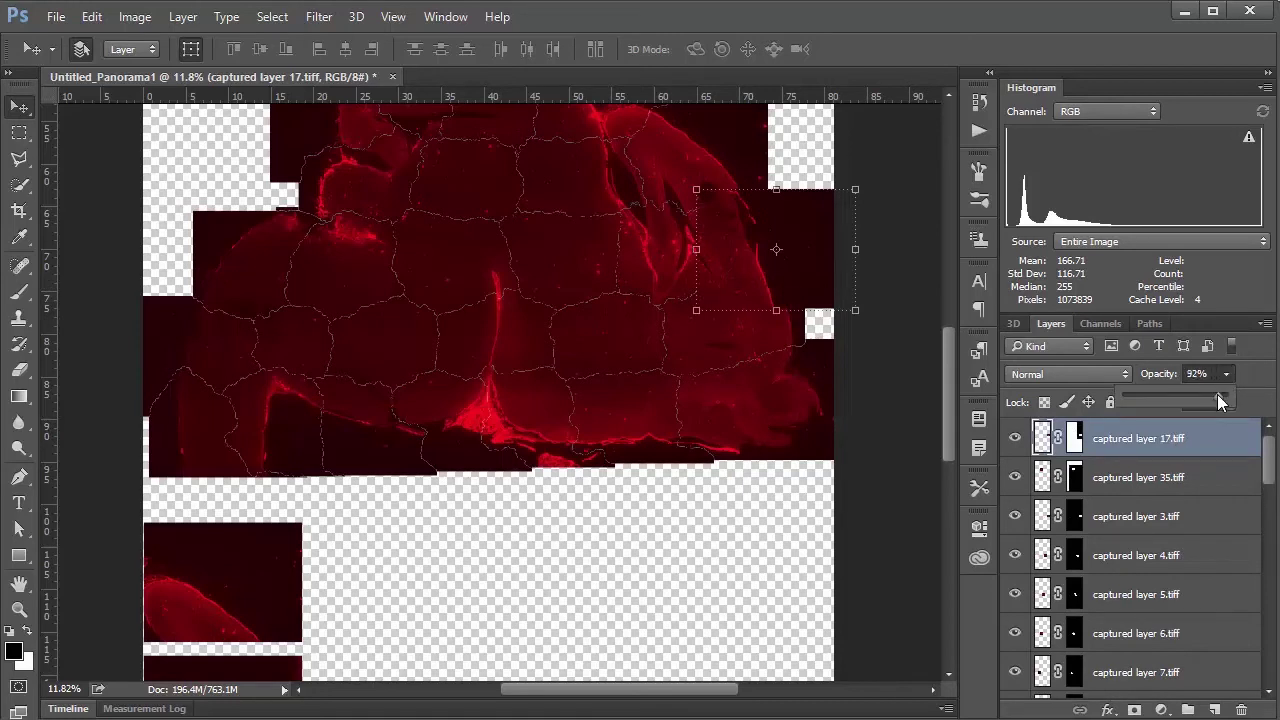
pyautogui.moveTo(1217, 394); pyautogui.dragTo(1216, 394)
pyautogui.scroll(3, 682, 424)
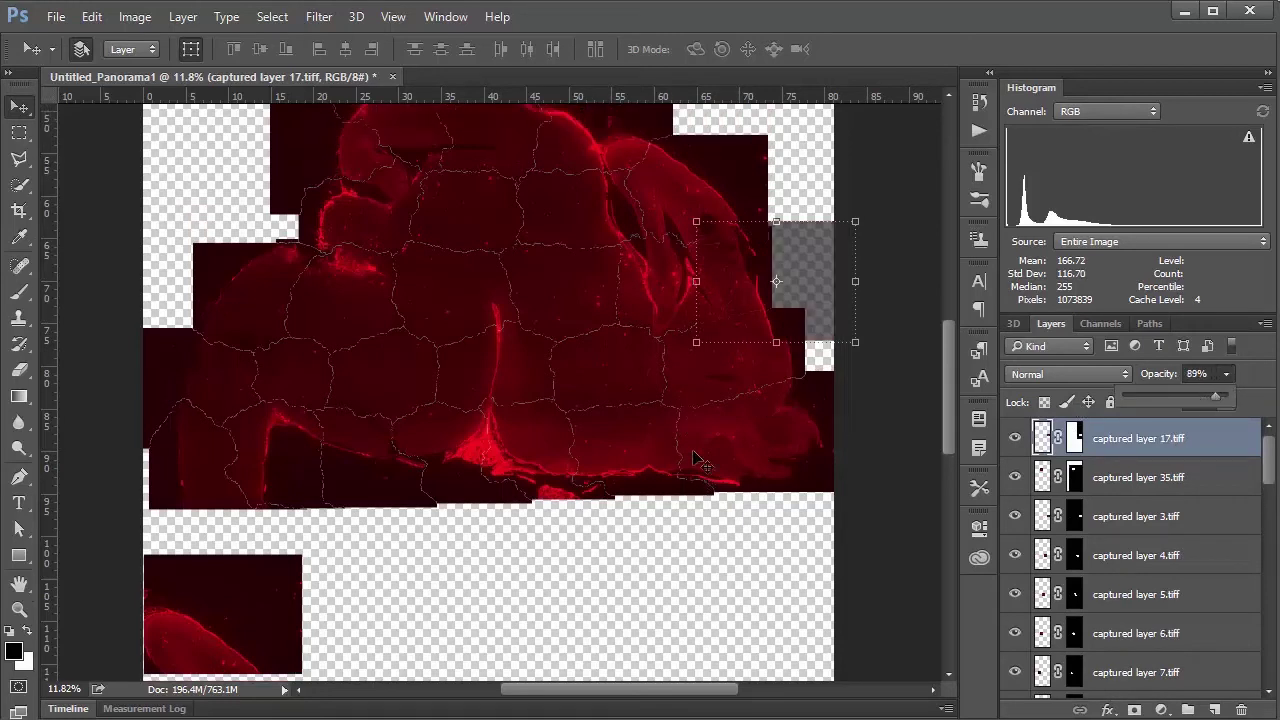
pyautogui.scroll(5, 740, 430)
pyautogui.scroll(3, 712, 405)
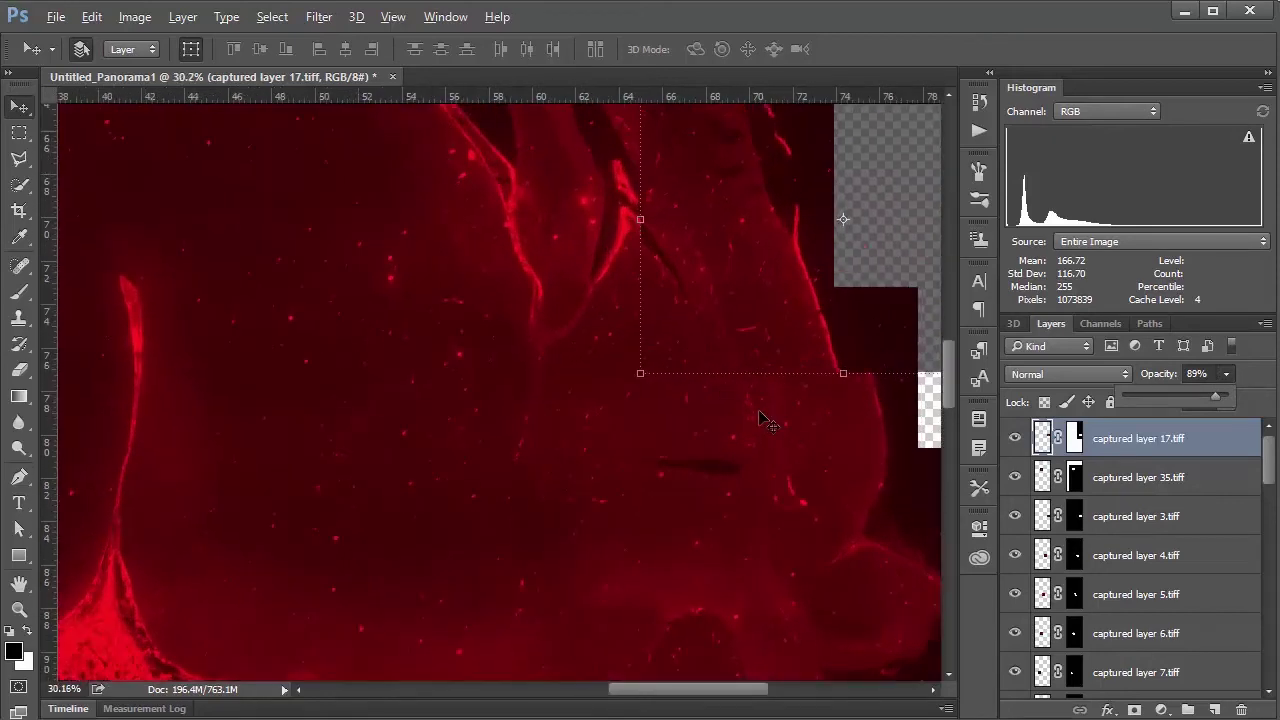
pyautogui.moveTo(742, 453)
pyautogui.mouseDown()
pyautogui.moveTo(754, 465)
pyautogui.moveTo(764, 455)
pyautogui.mouseUp()
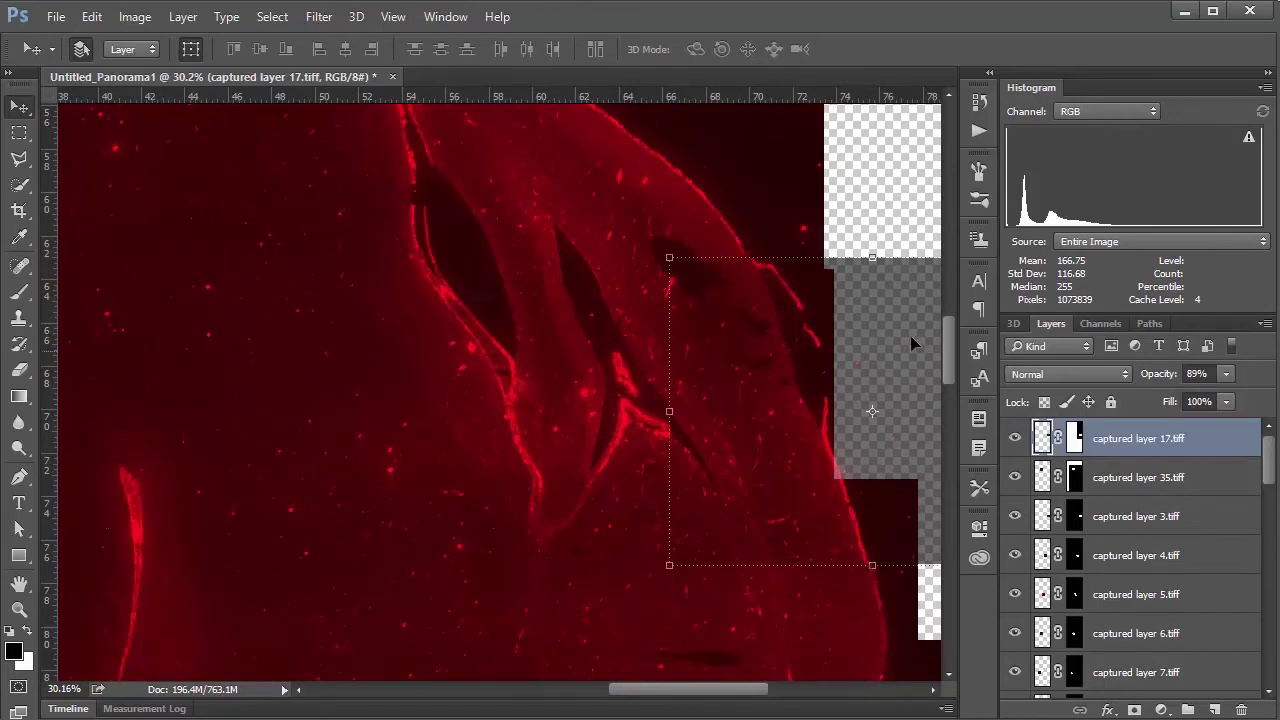
# Reselect layer 17 and restore its opacity to 100%
pyautogui.click(913, 195)
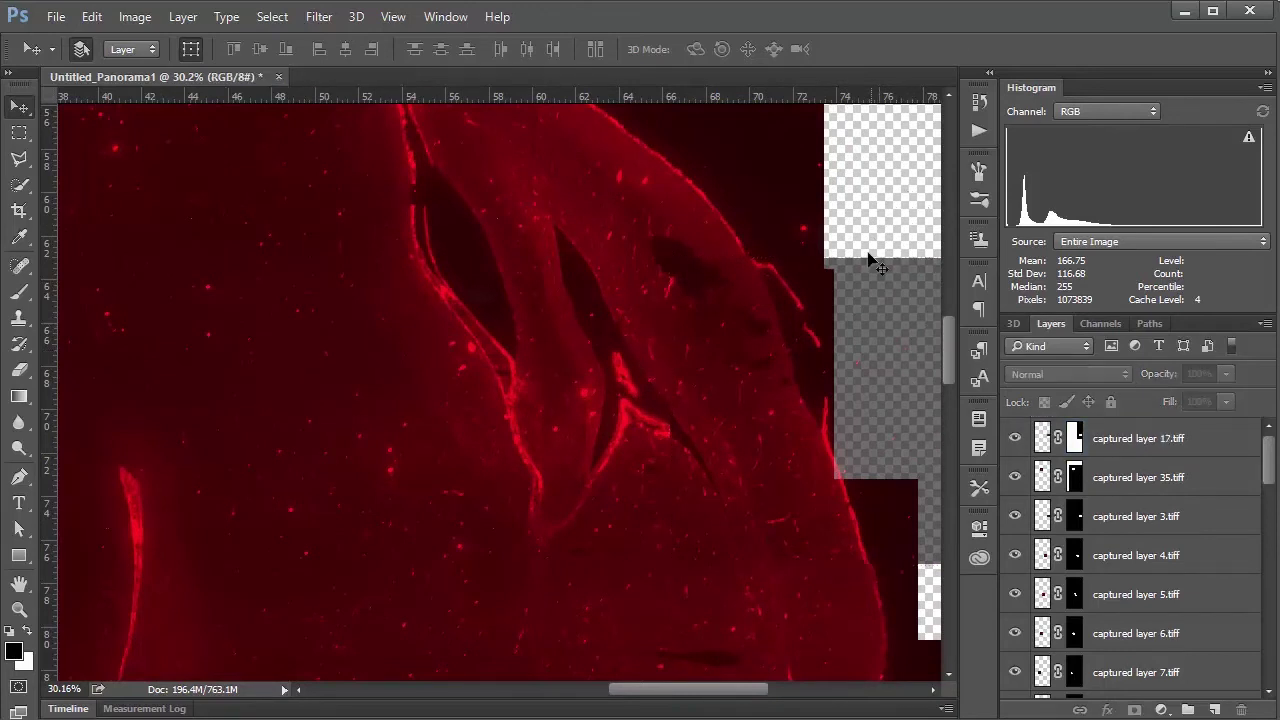
pyautogui.click(1155, 448)
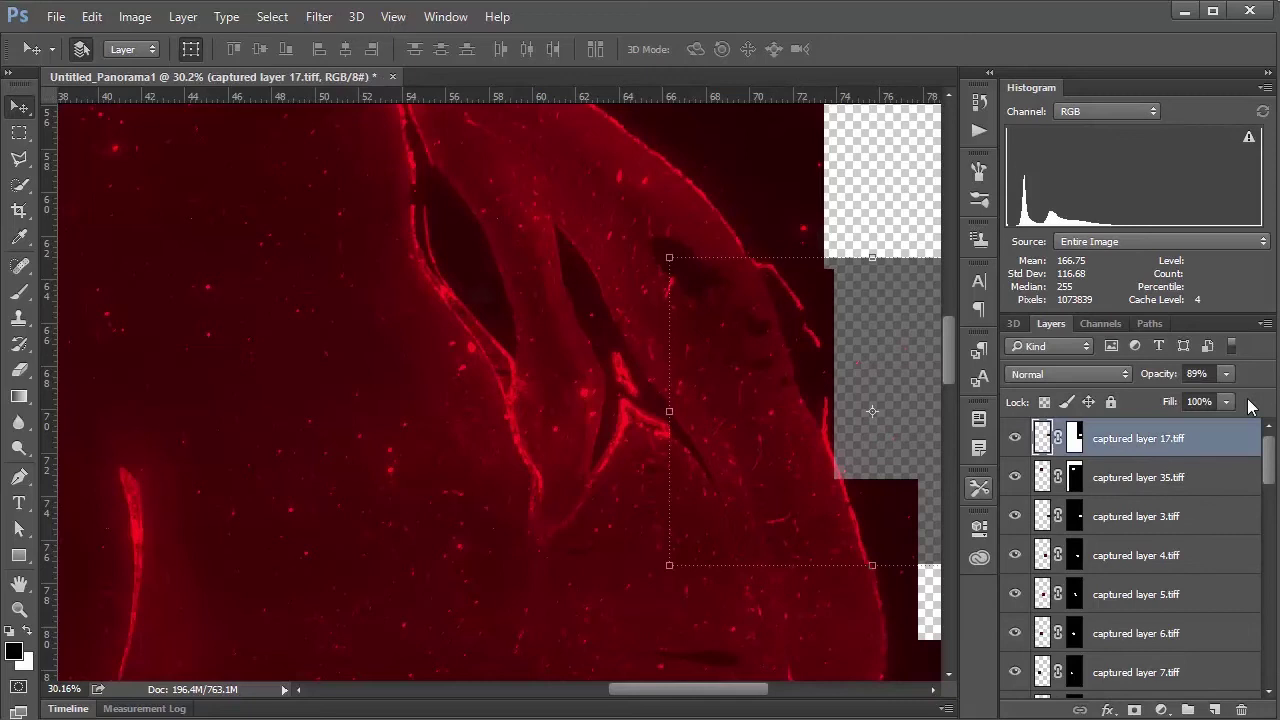
pyautogui.click(1226, 374)
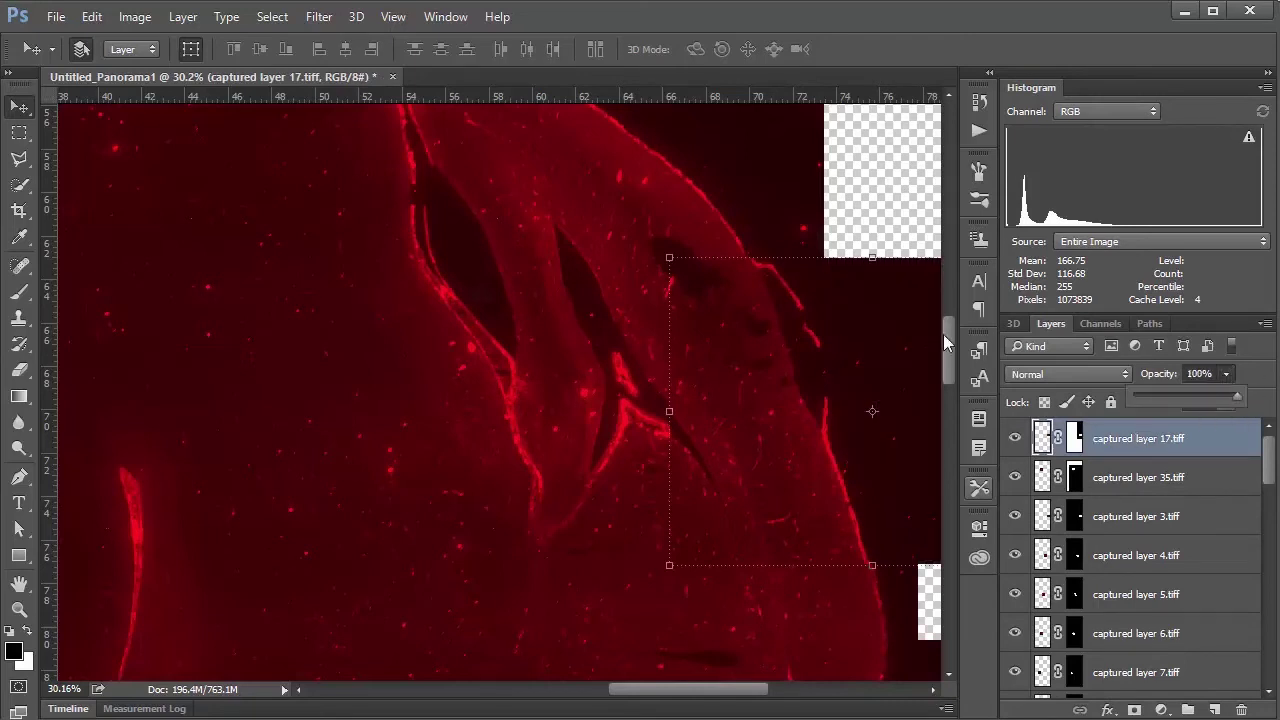
pyautogui.click(28, 296)
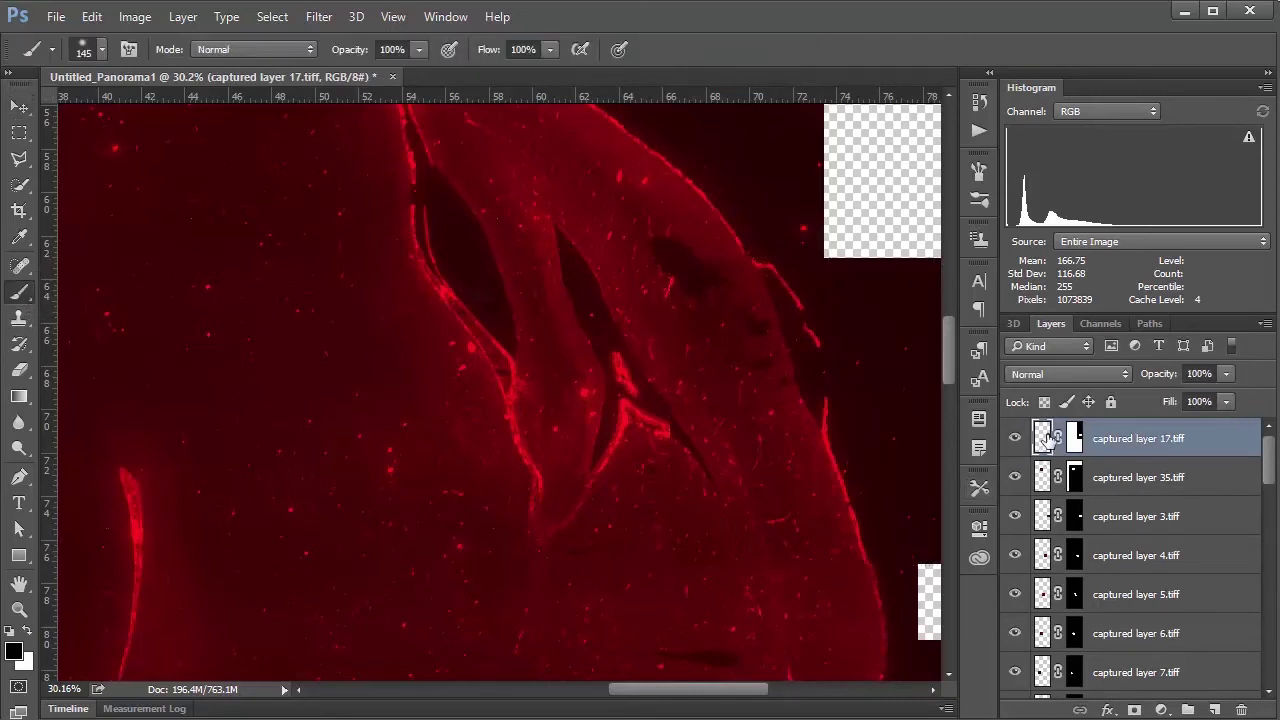
# Target layer 17's mask, make black the painting colour, and brush along the seam
pyautogui.click(1073, 440)
pyautogui.press('x')
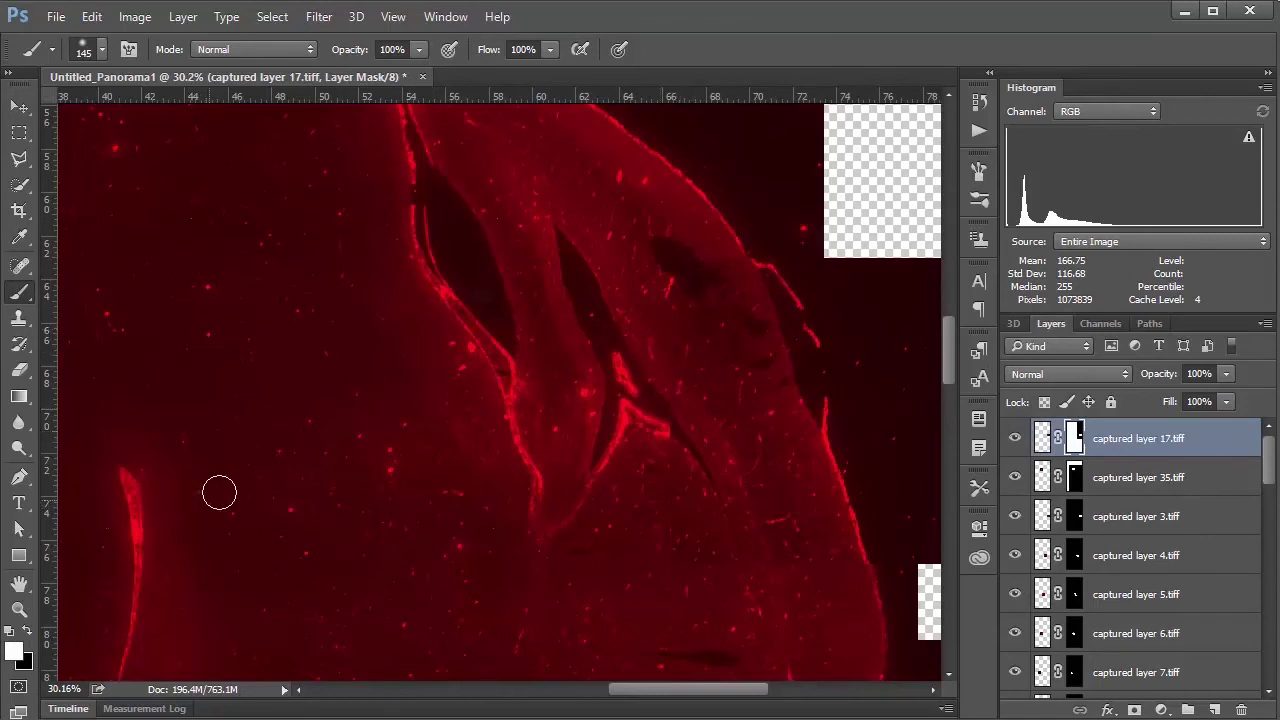
pyautogui.press('x')
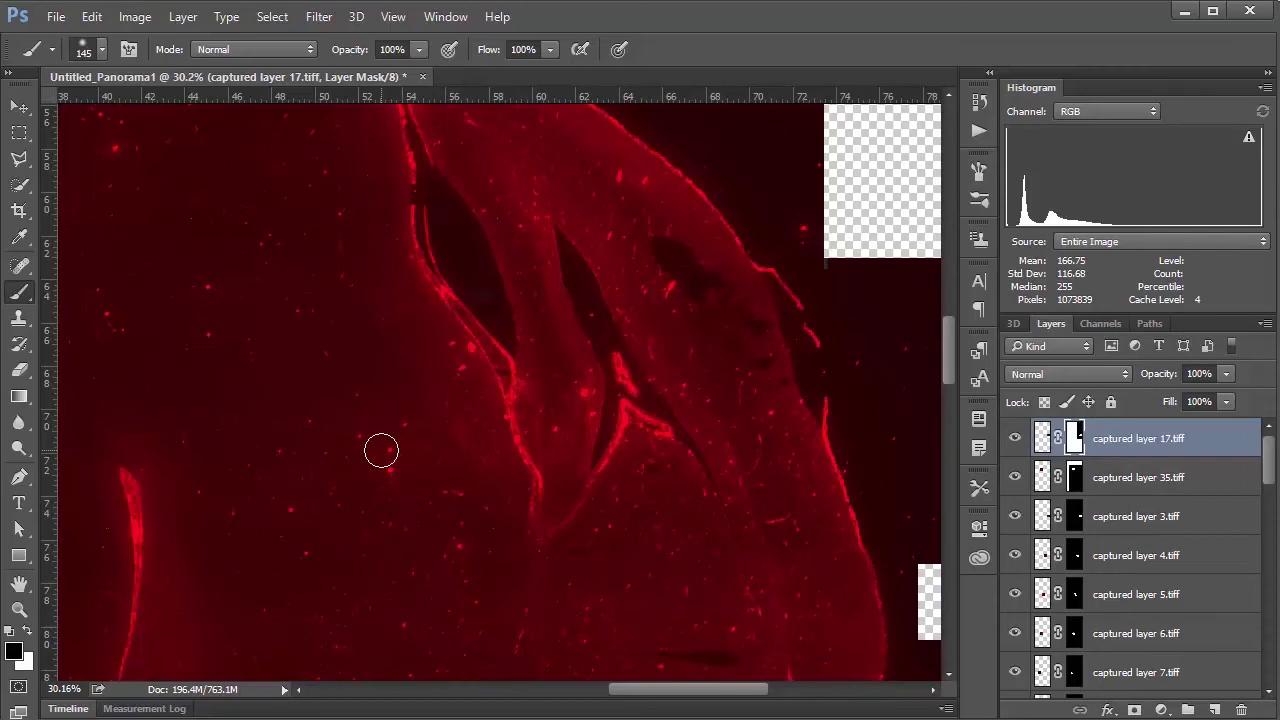
pyautogui.scroll(-6, 371, 394)
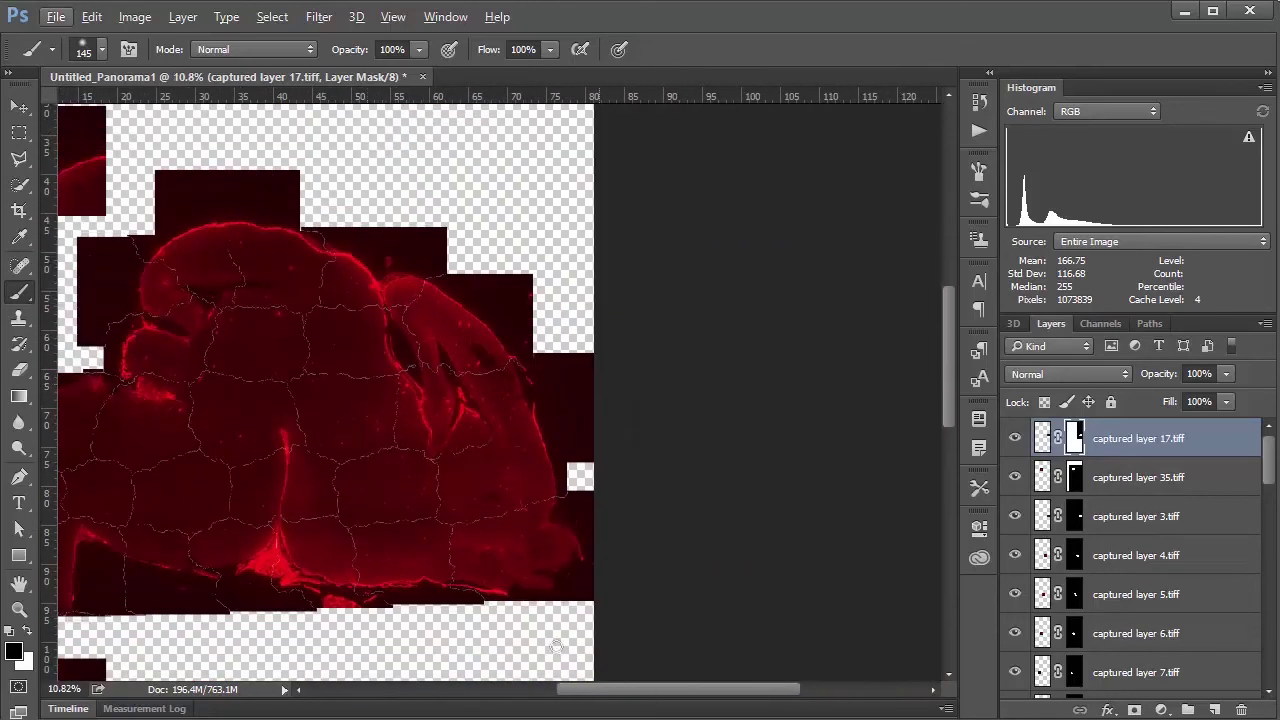
pyautogui.moveTo(683, 690); pyautogui.dragTo(610, 690)
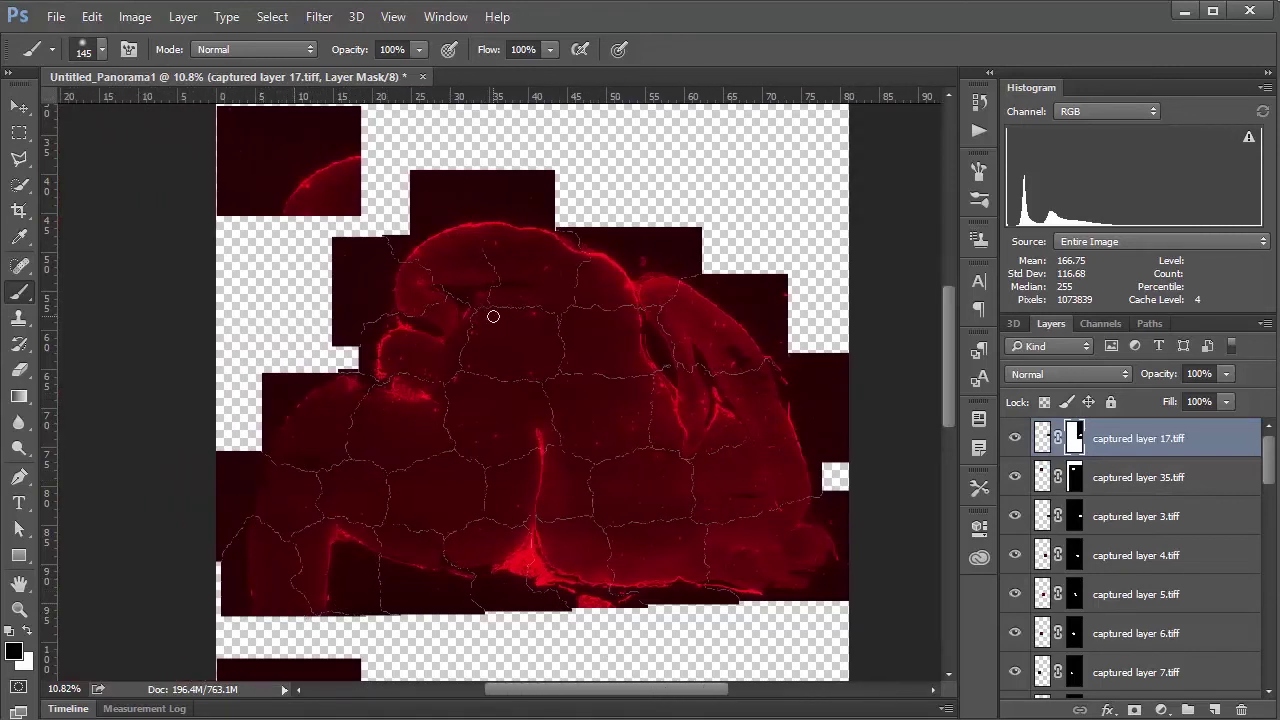
pyautogui.scroll(-4, 493, 316)
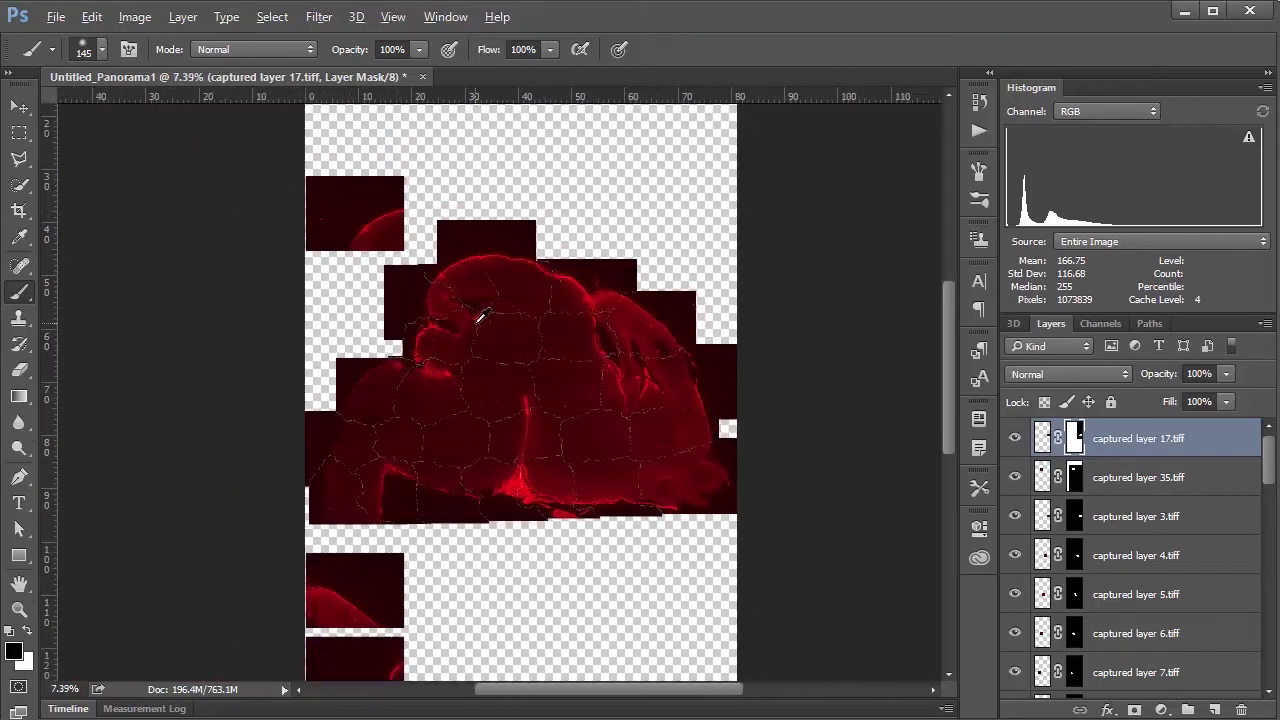
pyautogui.scroll(-3, 391, 536)
pyautogui.scroll(3, 391, 536)
pyautogui.scroll(-2, 391, 536)
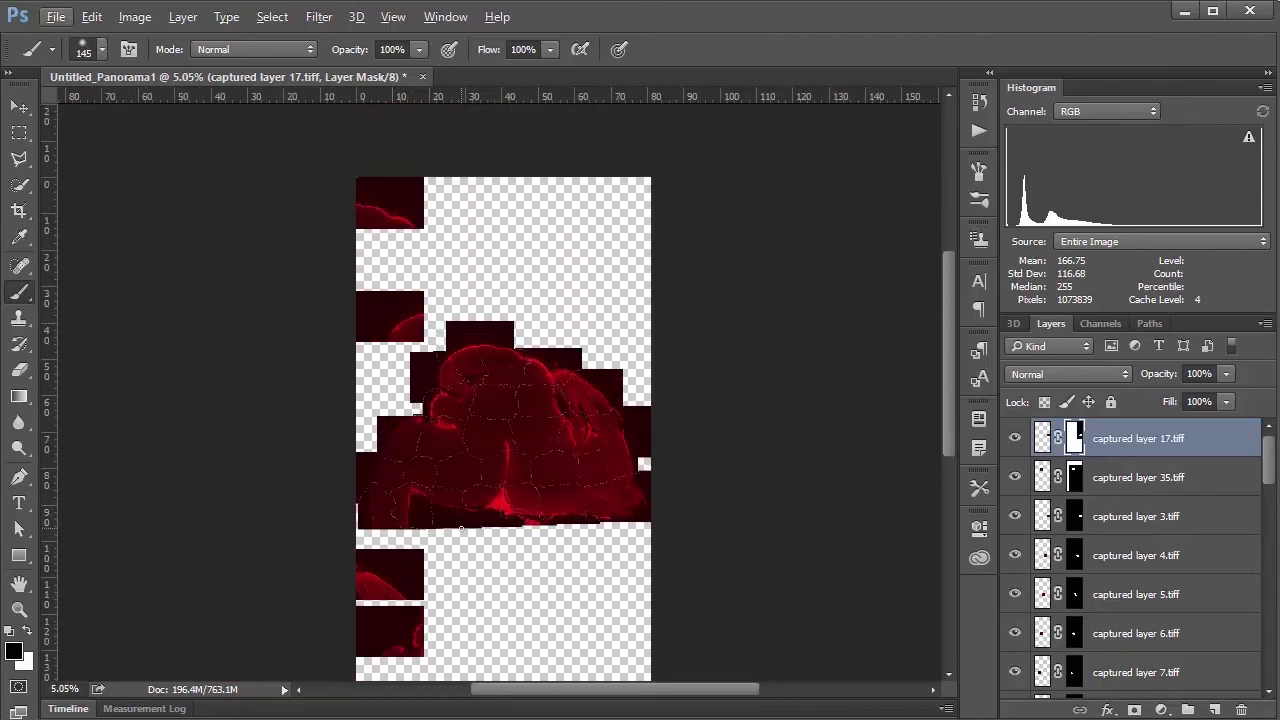
pyautogui.scroll(2, 463, 534)
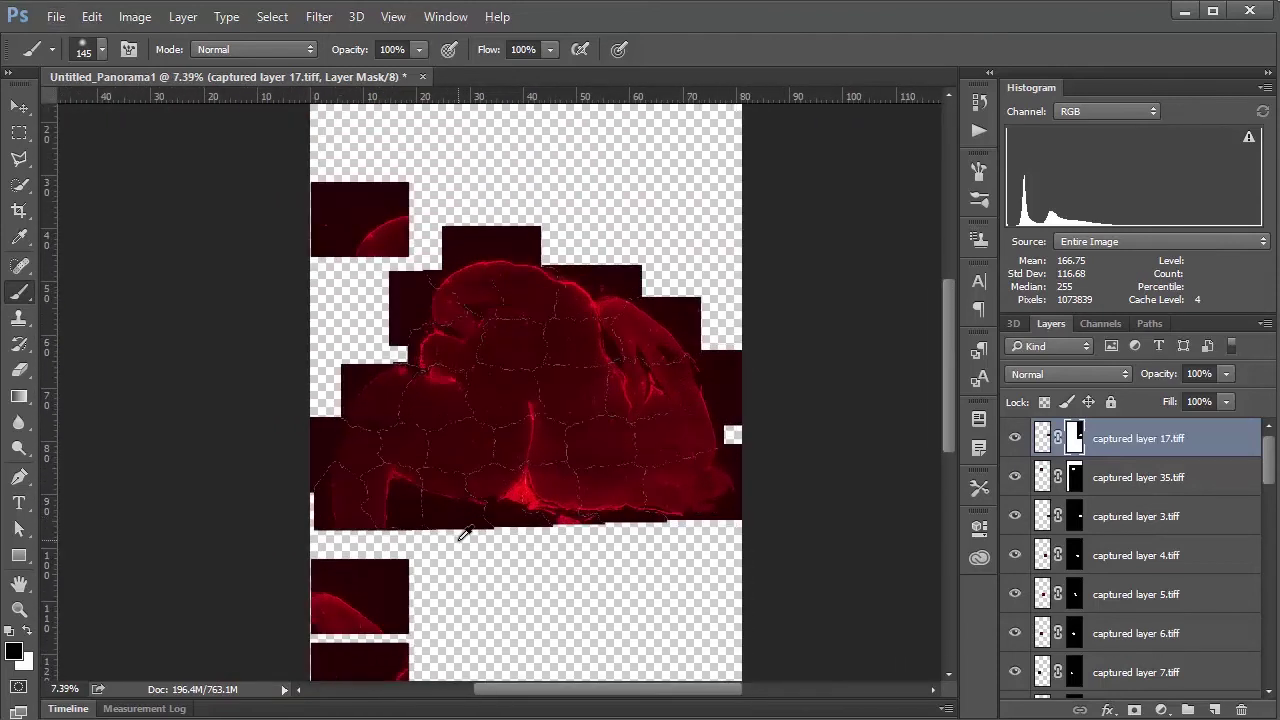
# Move the layer 34 tile upward, then crop the canvas tightly to the stitched panorama's edges
pyautogui.click(19, 106)
pyautogui.moveTo(350, 230); pyautogui.dragTo(354, 172)
pyautogui.click(19, 210)
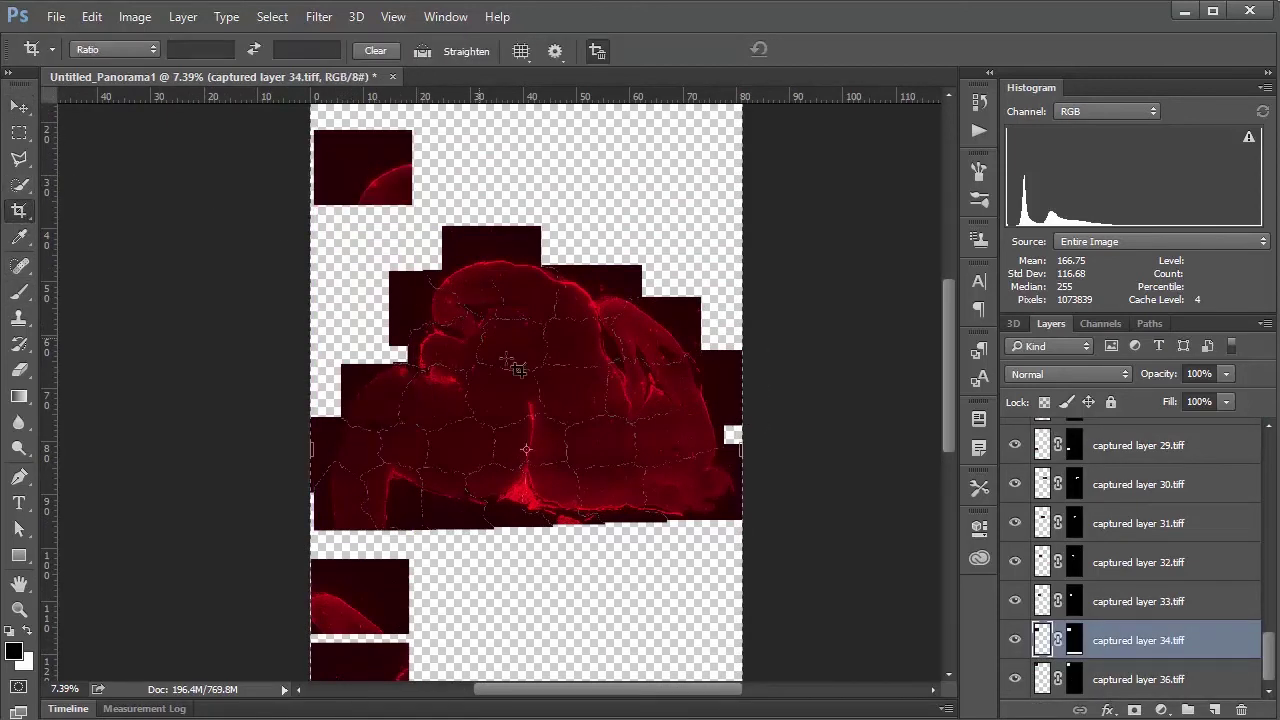
pyautogui.scroll(4, 519, 371)
pyautogui.moveTo(519, 214); pyautogui.dragTo(508, 265)
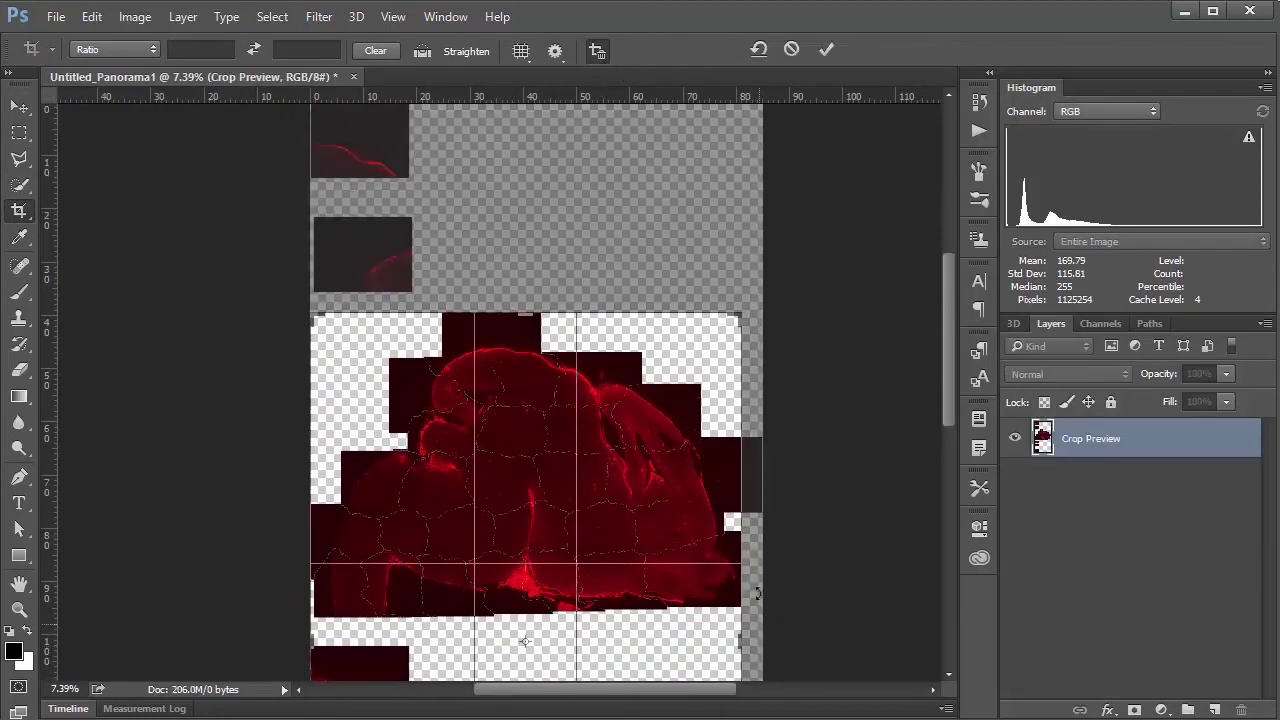
pyautogui.moveTo(733, 643); pyautogui.dragTo(764, 445)
pyautogui.scroll(-6, 713, 622)
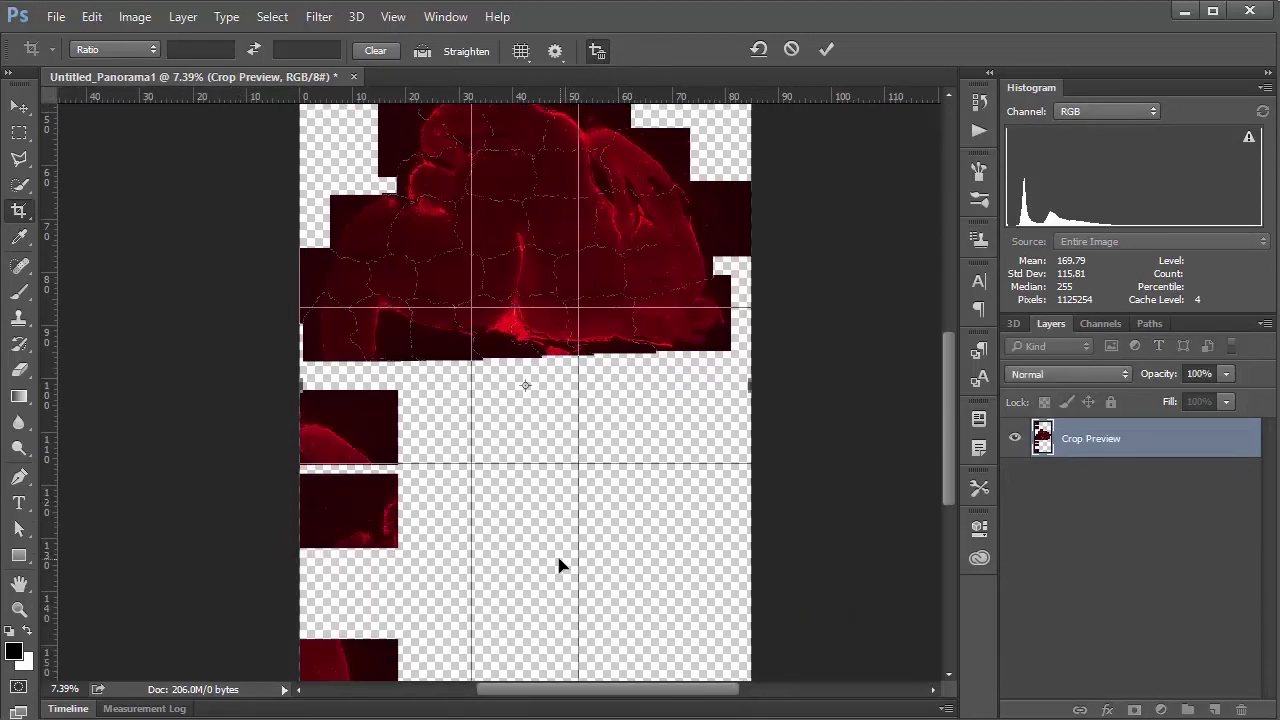
pyautogui.moveTo(527, 596); pyautogui.dragTo(537, 422)
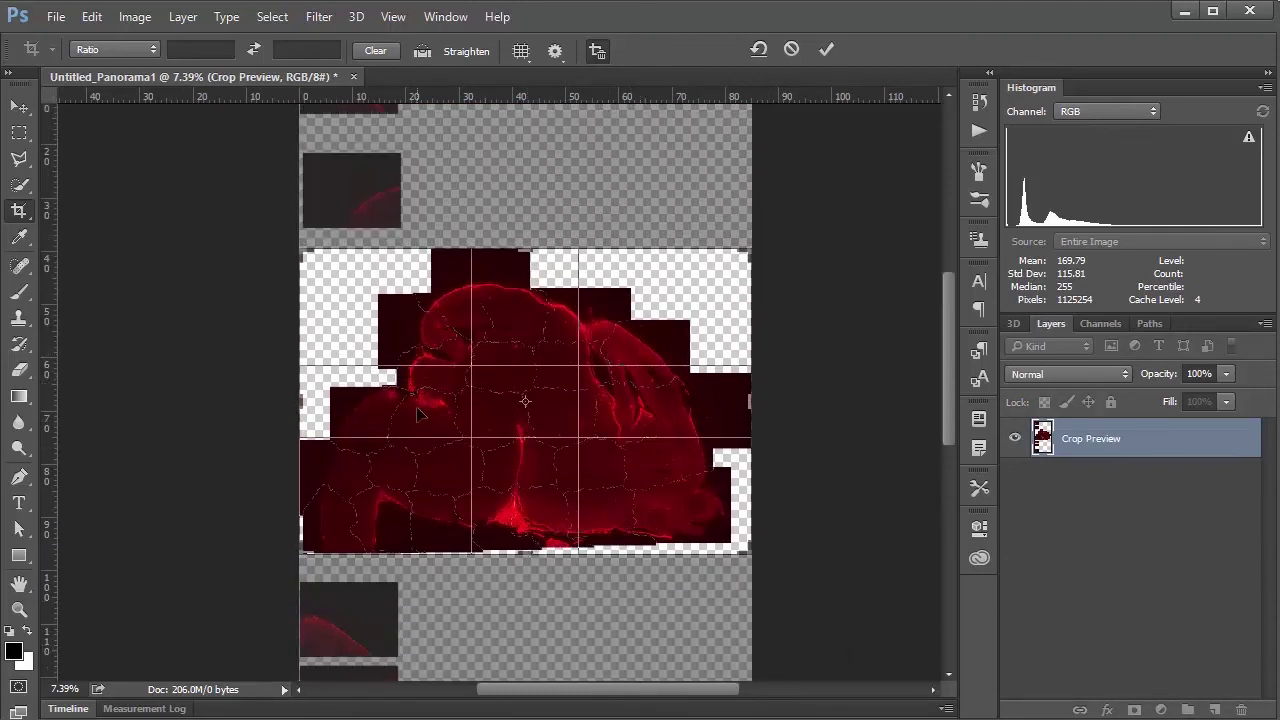
pyautogui.click(827, 50)
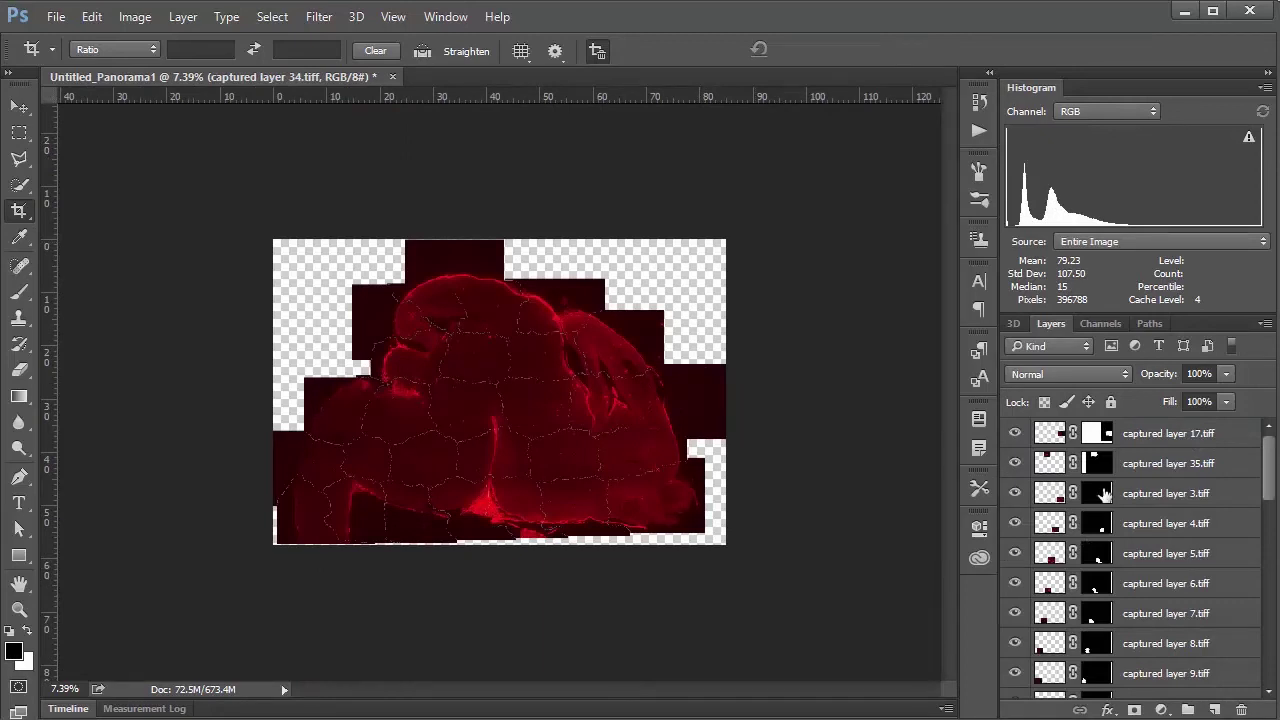
# Select every tile layer from captured layer 36.tiff up to captured layer 17.tiff and convert them to a smart object
pyautogui.scroll(-10, 1130, 437)
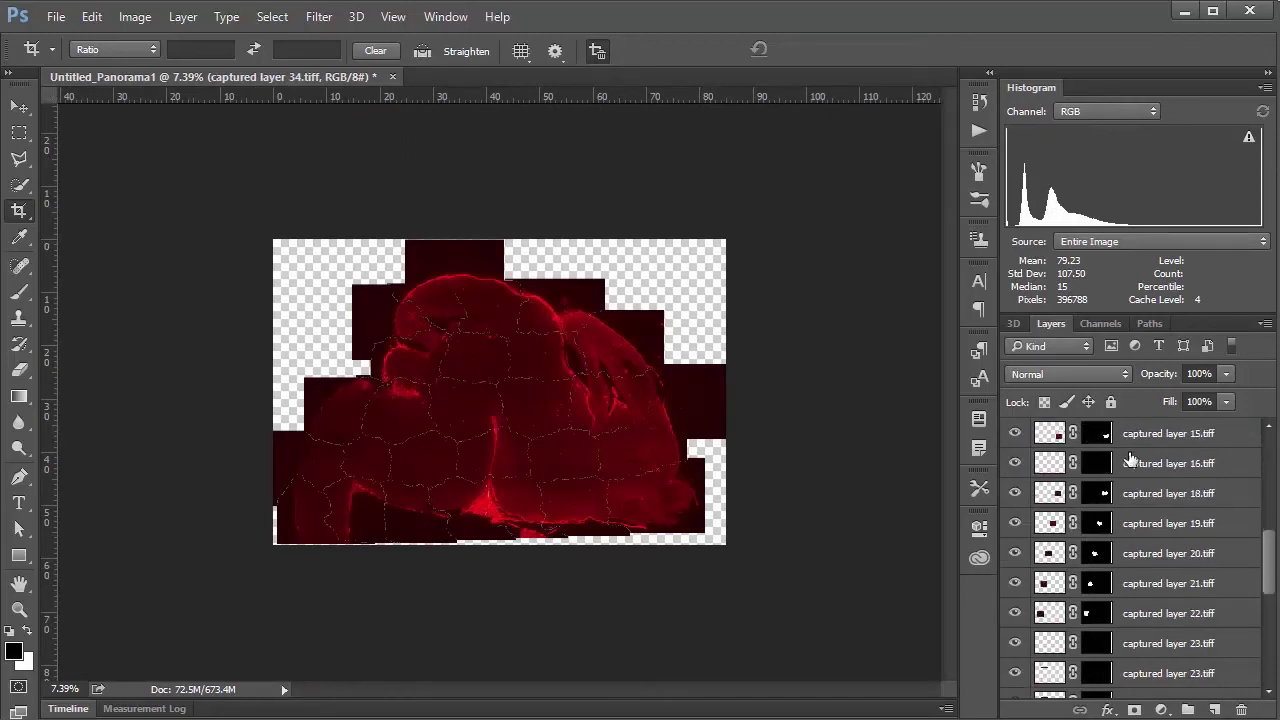
pyautogui.scroll(1, 1180, 654)
pyautogui.scroll(-1, 1178, 655)
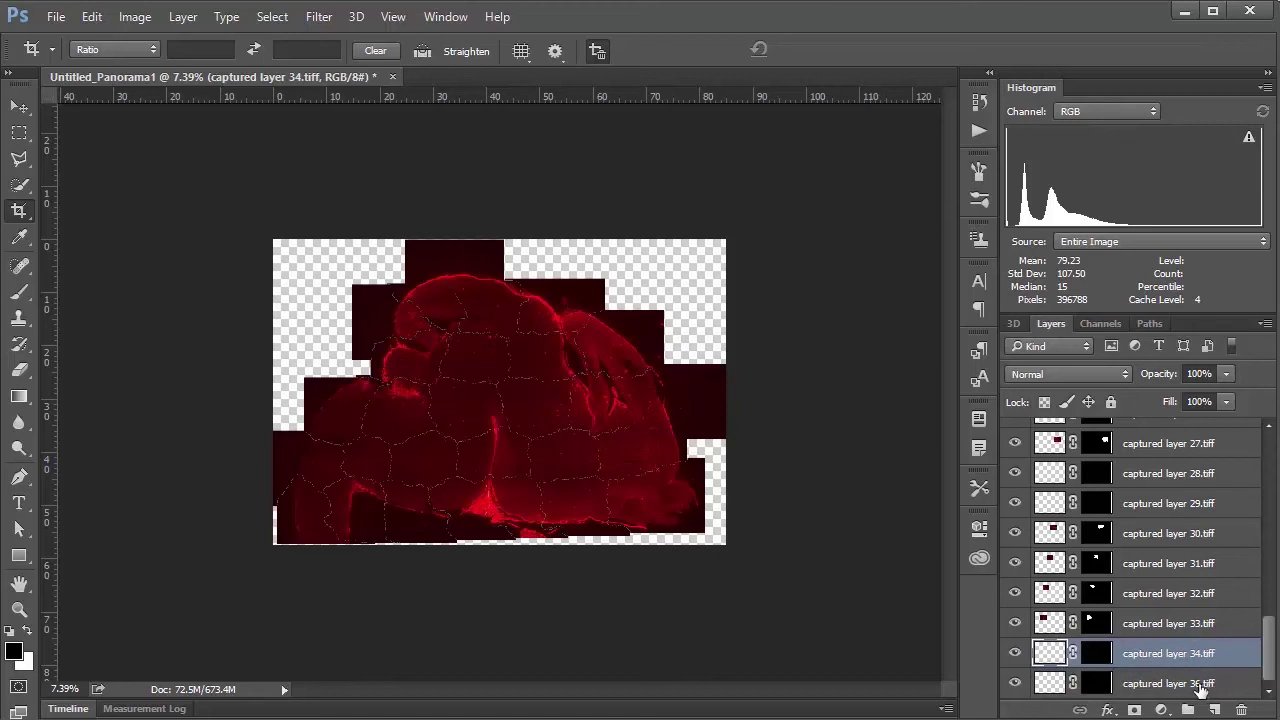
pyautogui.click(1207, 685)
pyautogui.moveTo(1265, 668); pyautogui.dragTo(1208, 448)
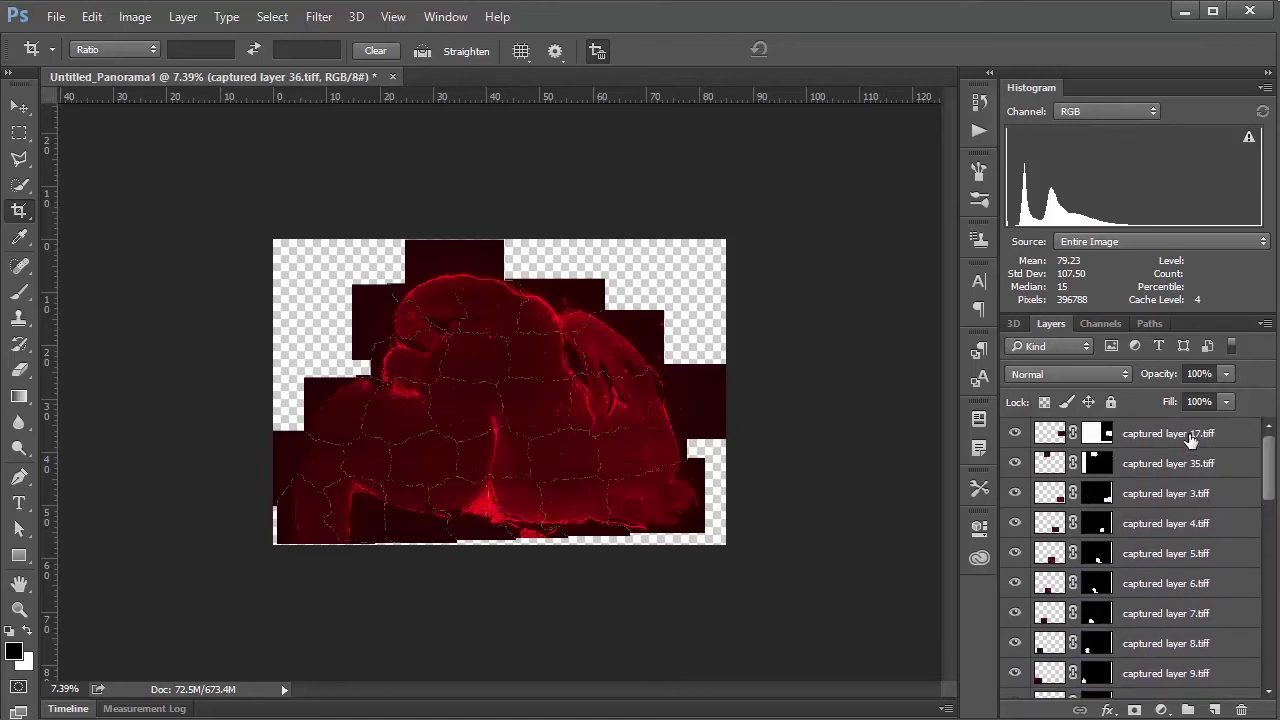
pyautogui.keyDown('shift'); pyautogui.click(1190, 440); pyautogui.keyUp('shift')
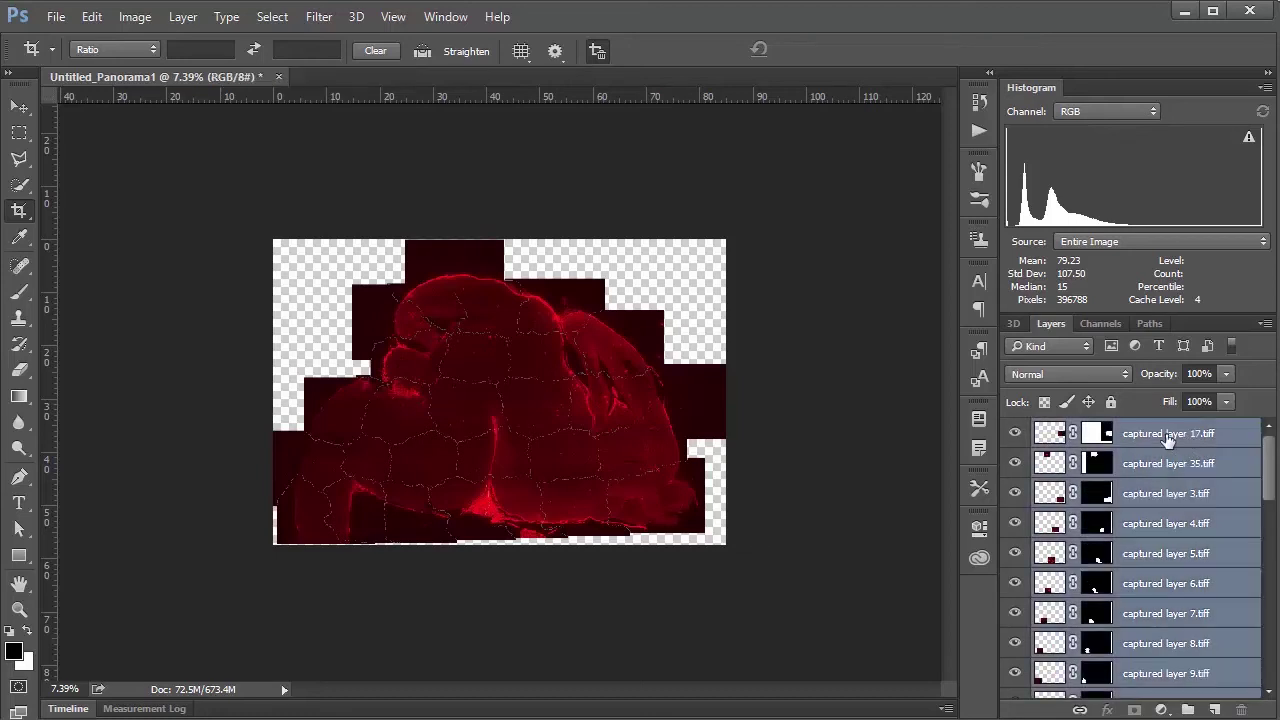
pyautogui.rightClick(1146, 446)
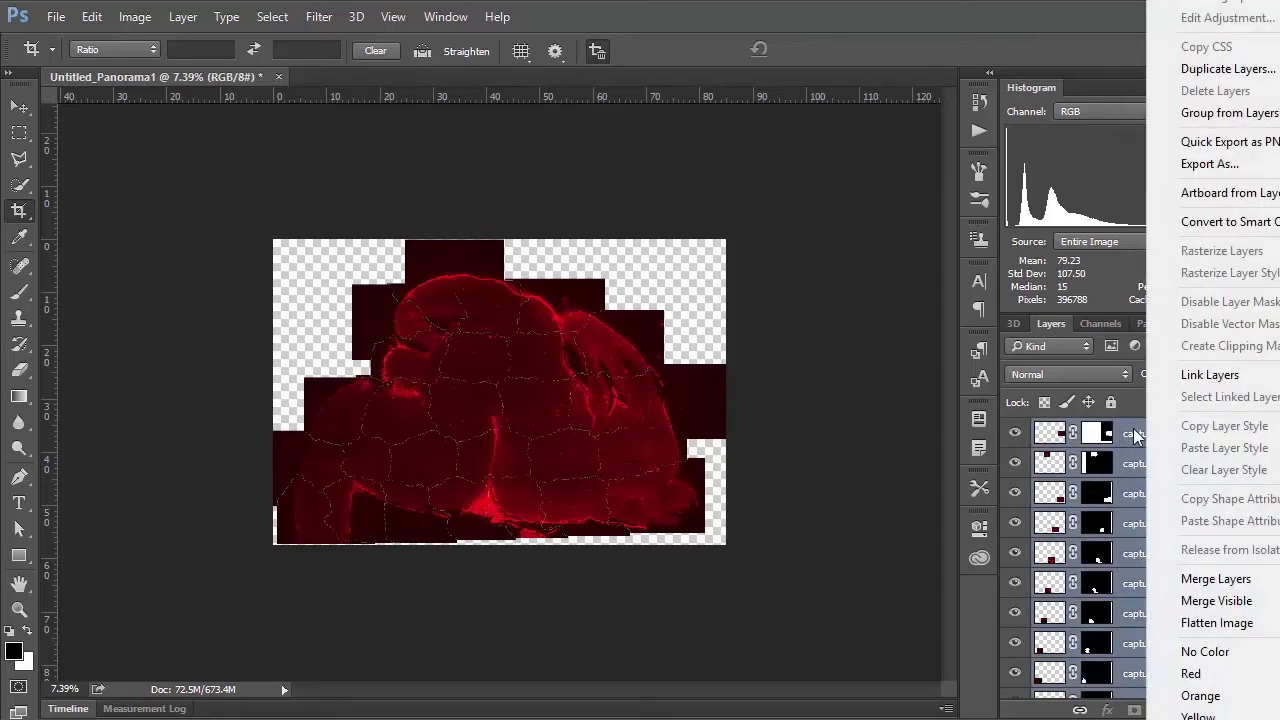
pyautogui.click(1228, 221)
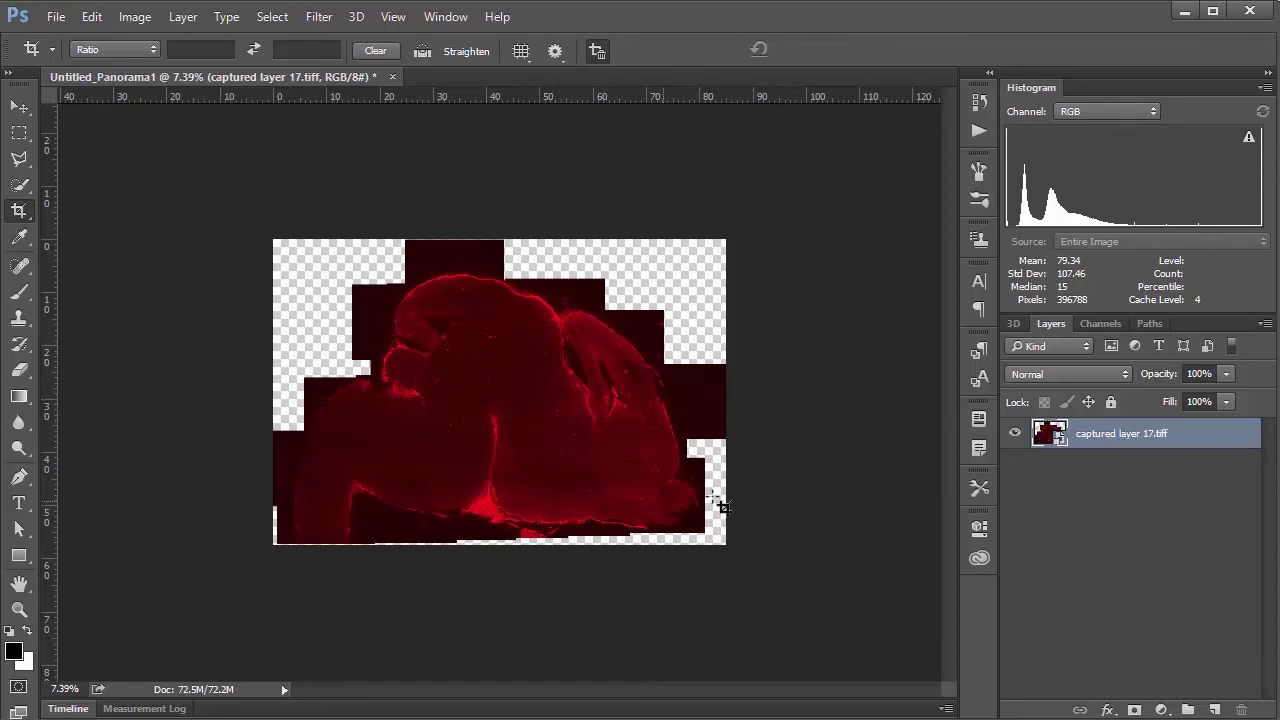
# Inspect the smart object's .psb contents, close them, and add a new empty layer
pyautogui.doubleClick(1046, 436)
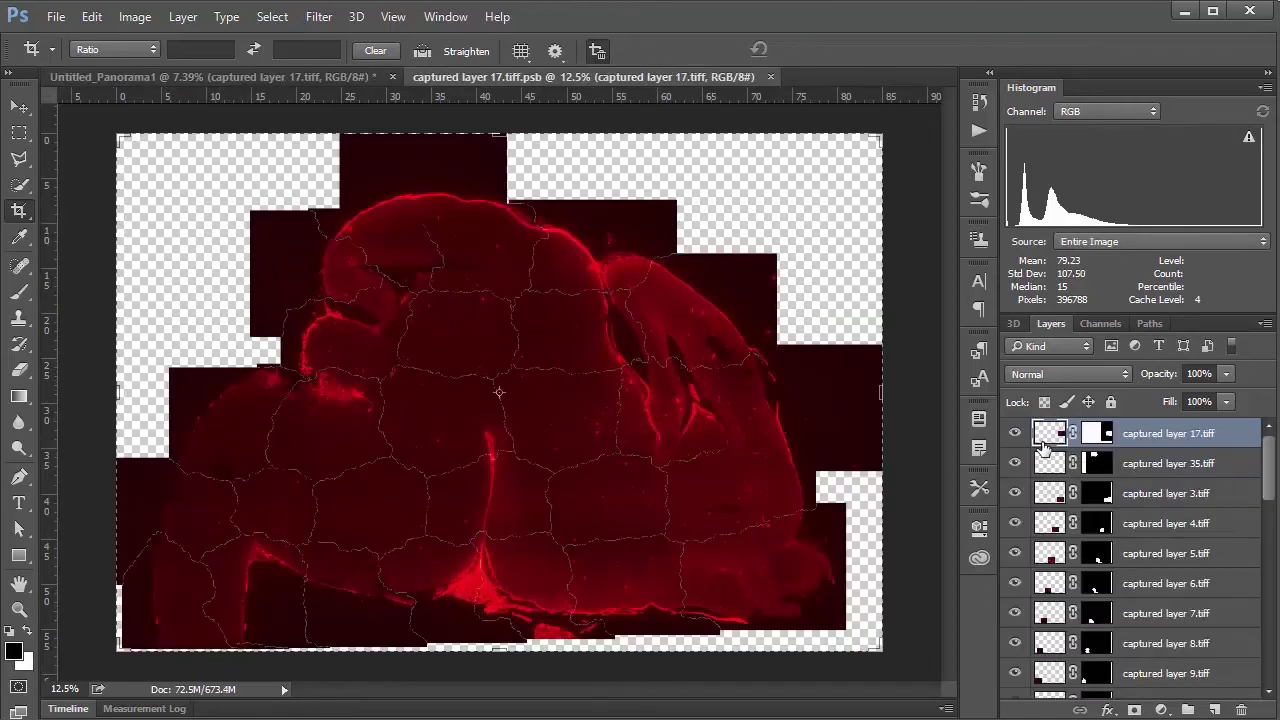
pyautogui.scroll(-3, 1143, 628)
pyautogui.scroll(-5, 1140, 620)
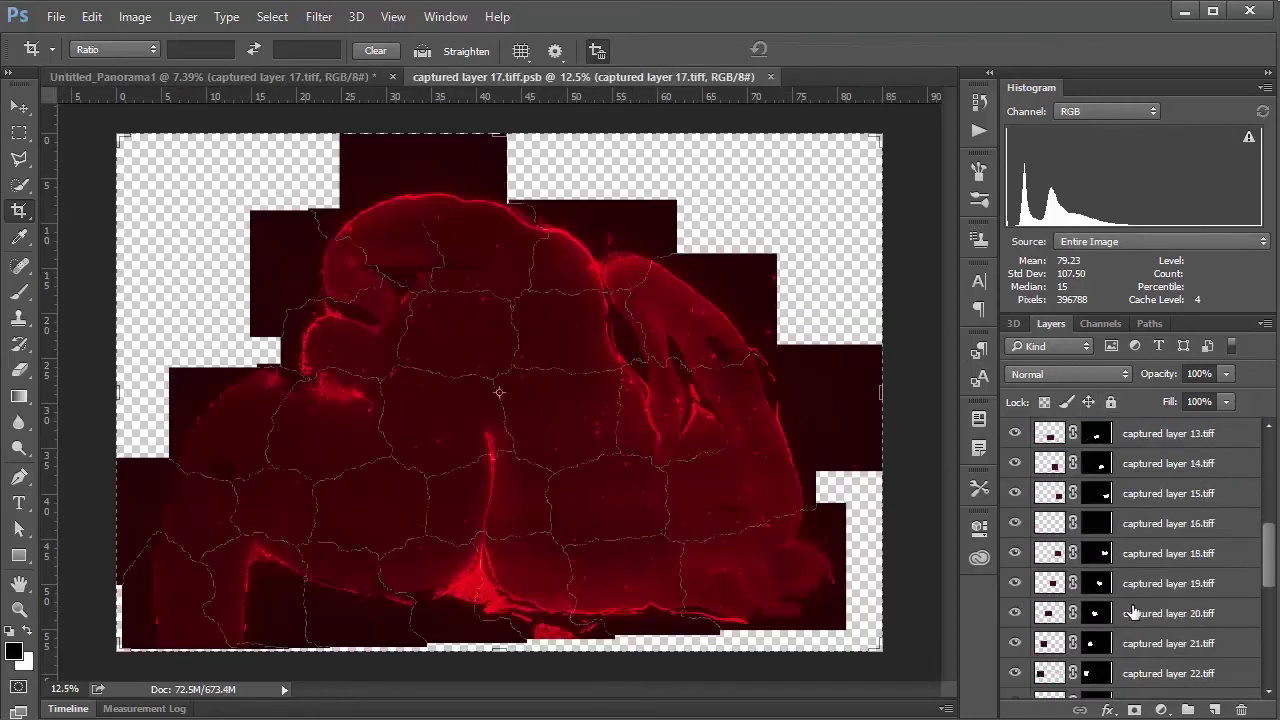
pyautogui.click(770, 77)
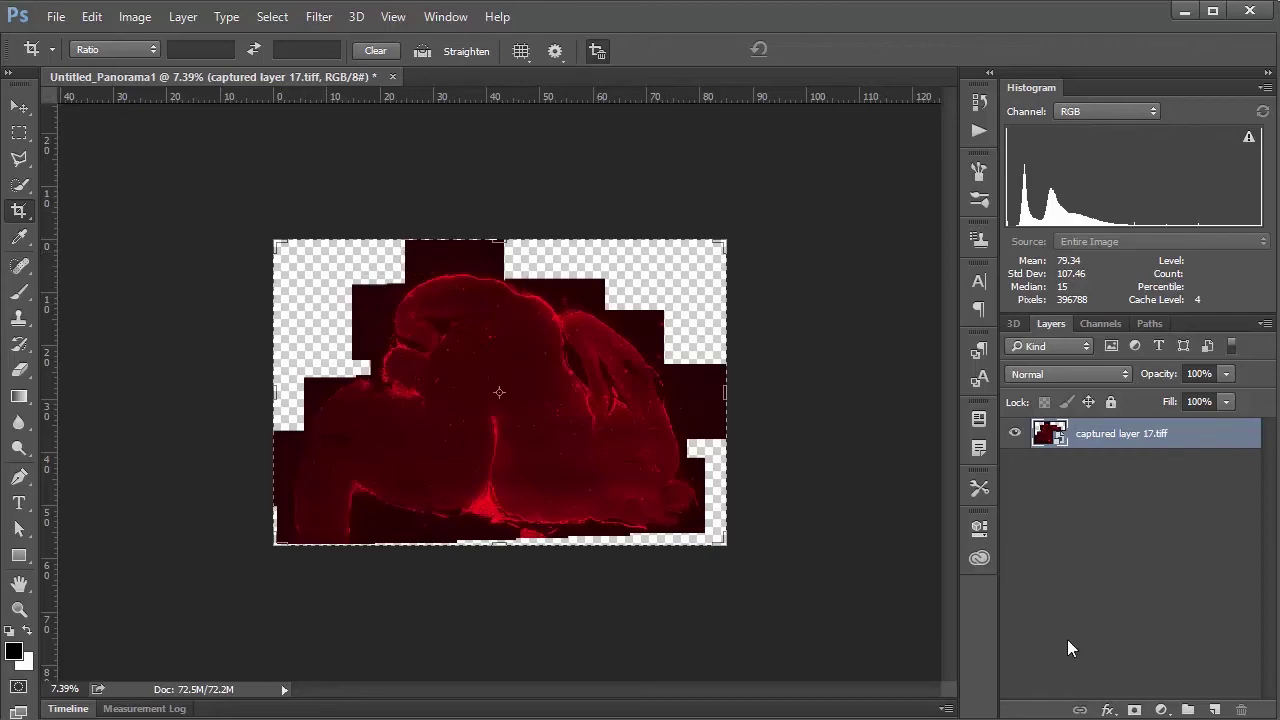
pyautogui.click(1214, 709)
# Move Layer 1 beneath captured layer 17.tiff and fill it with black
pyautogui.moveTo(1086, 440); pyautogui.dragTo(1080, 482)
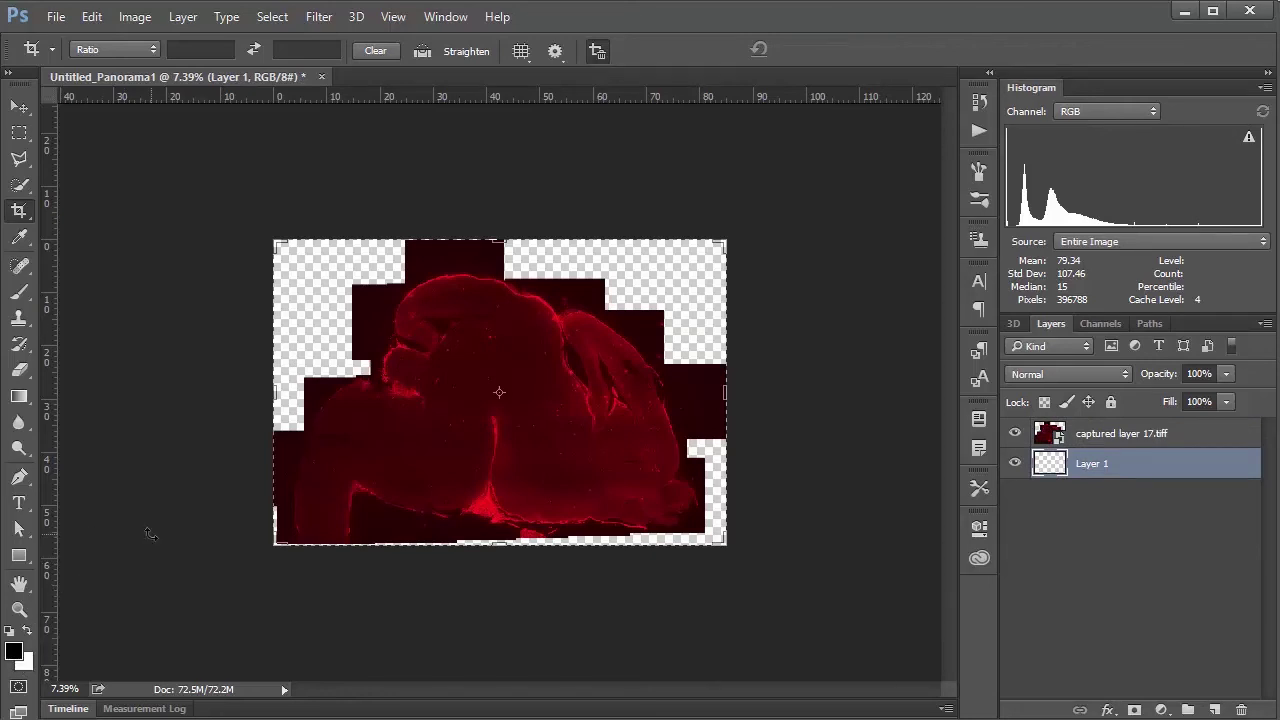
pyautogui.hotkey('alt', 'BackSpace')
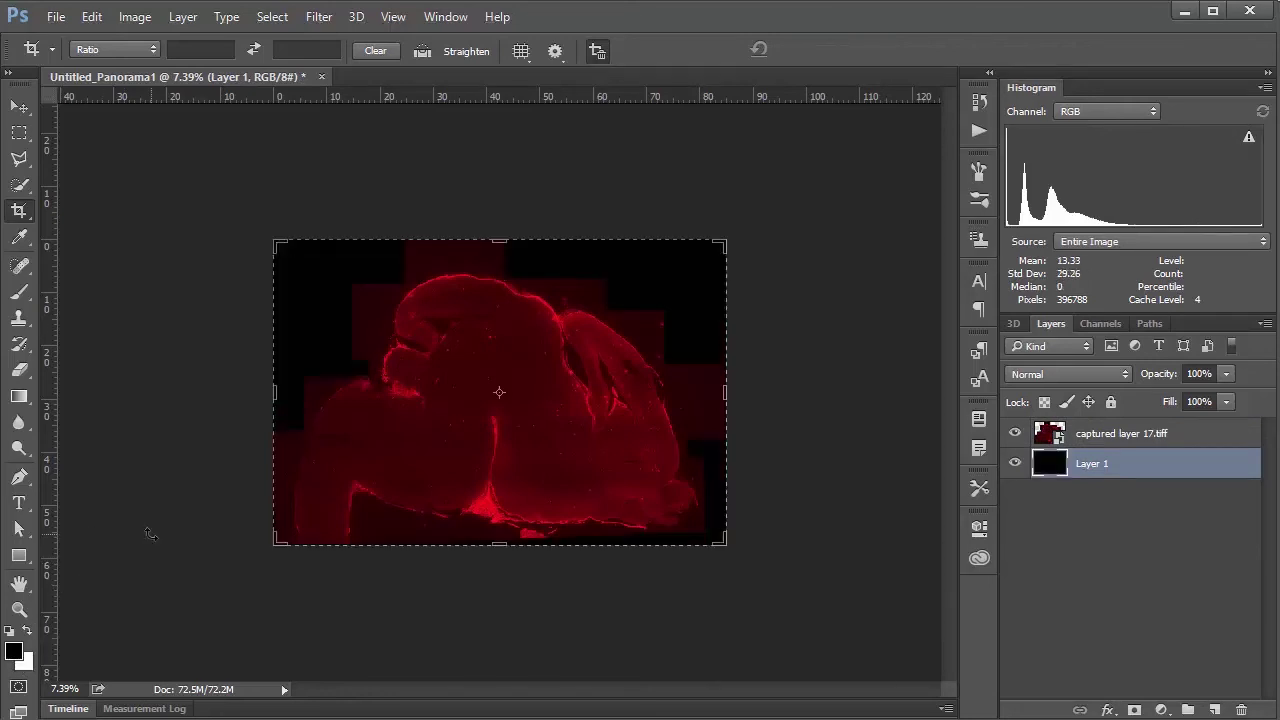
pyautogui.click(17, 136)
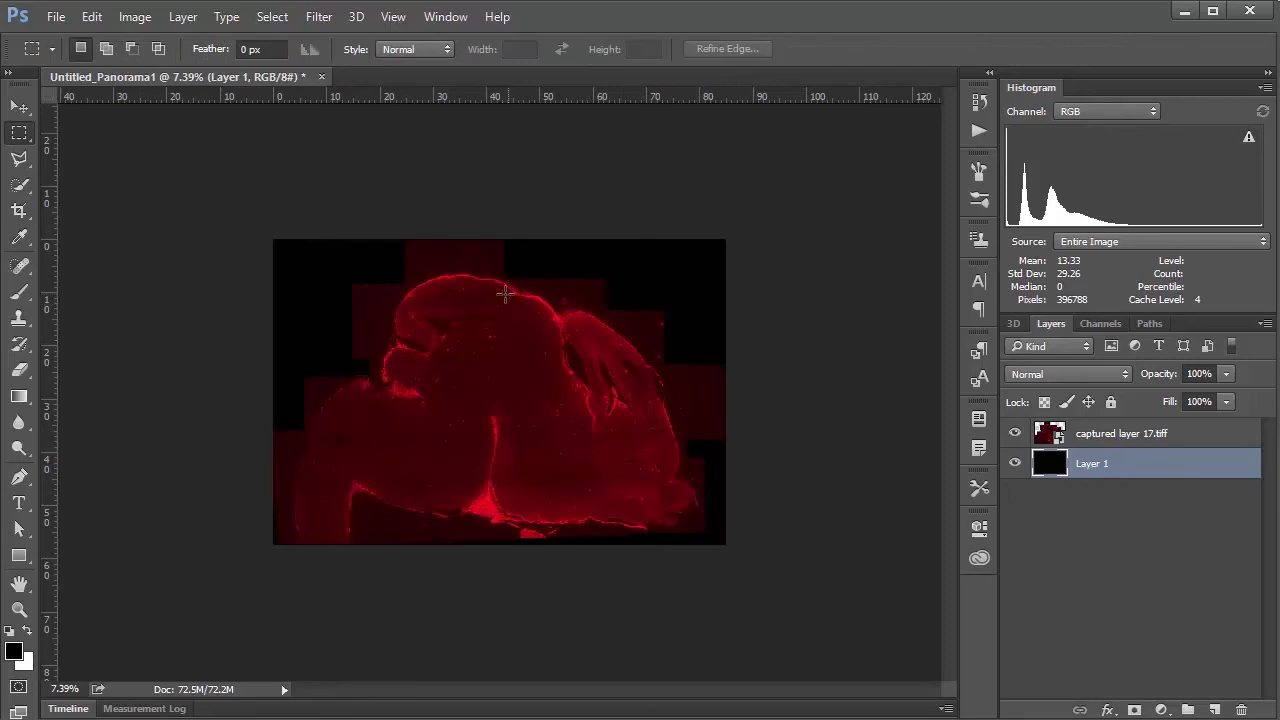
pyautogui.click(1114, 445)
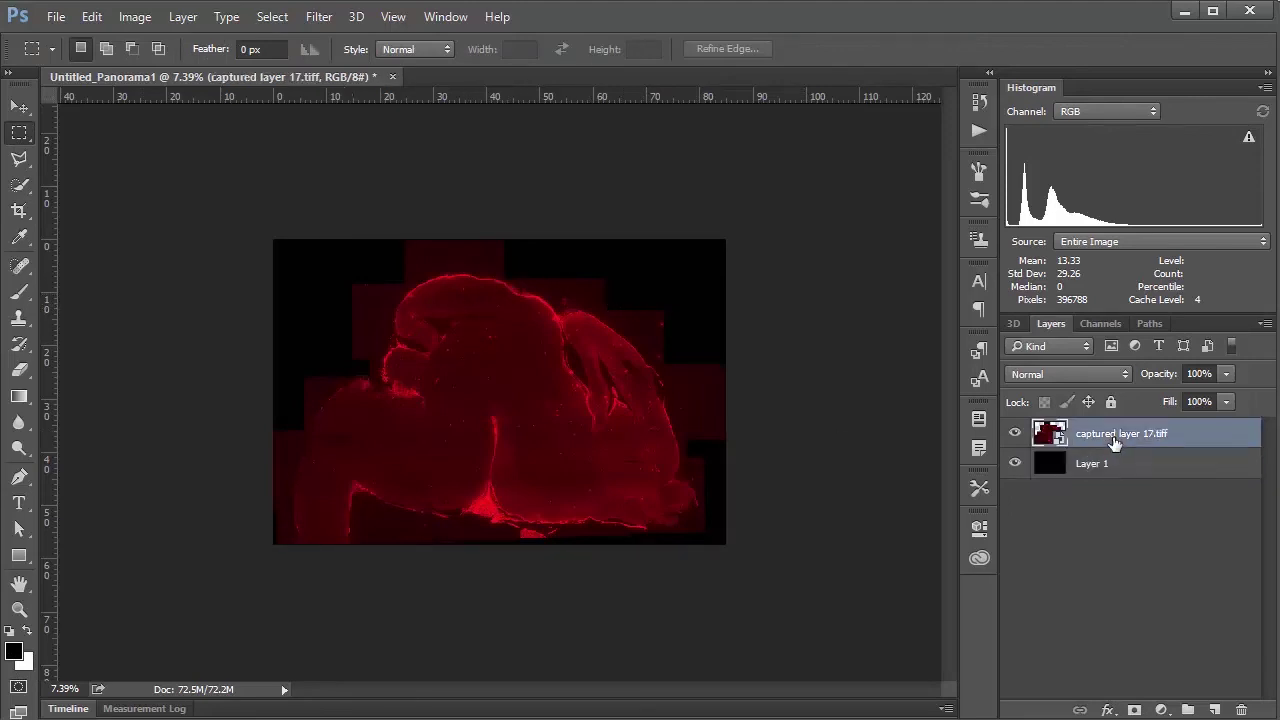
# Add a Levels adjustment layer with input levels 13, 0.67 and 199
pyautogui.click(1162, 709)
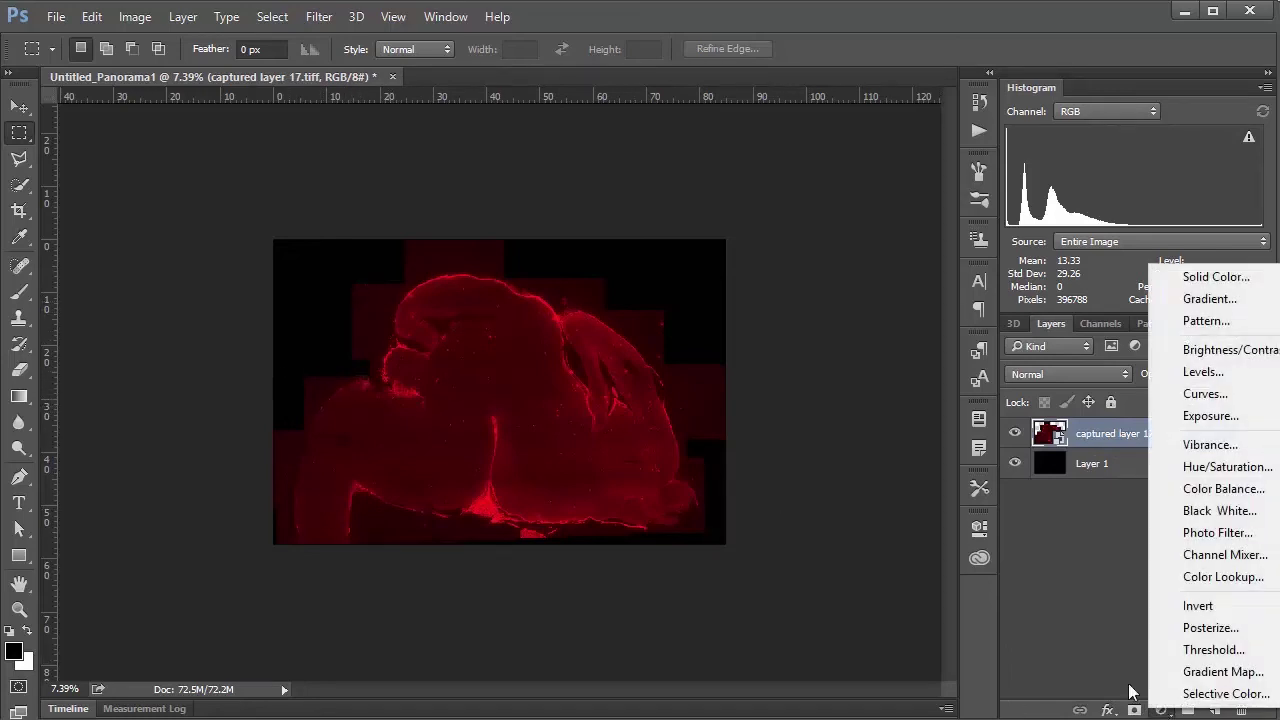
pyautogui.click(1195, 373)
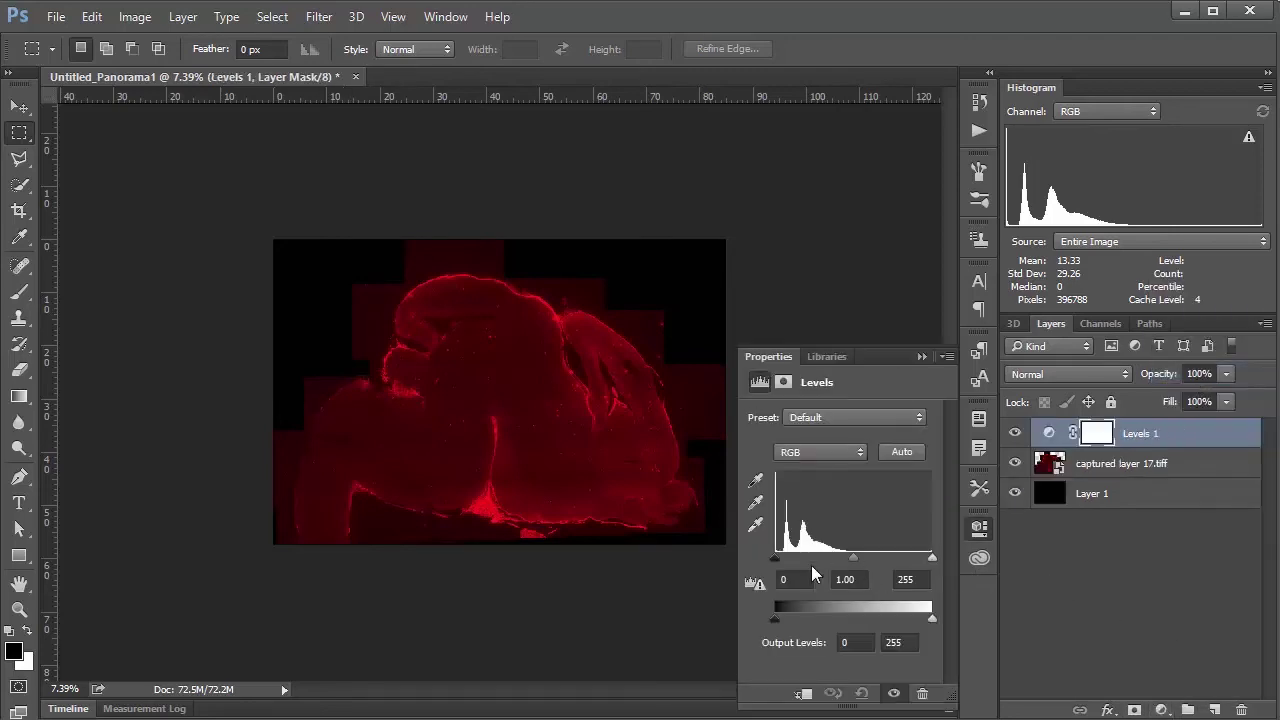
pyautogui.moveTo(778, 566); pyautogui.dragTo(784, 566)
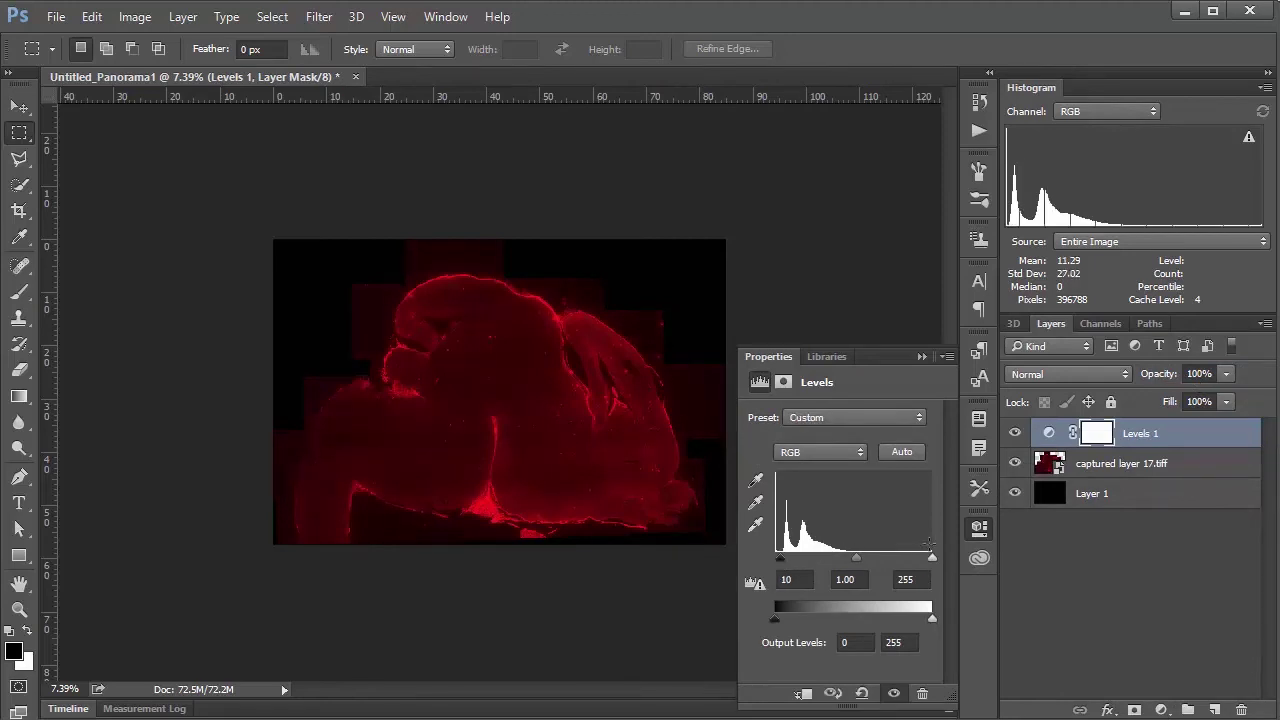
pyautogui.moveTo(933, 561); pyautogui.dragTo(897, 559)
pyautogui.moveTo(780, 560); pyautogui.dragTo(782, 563)
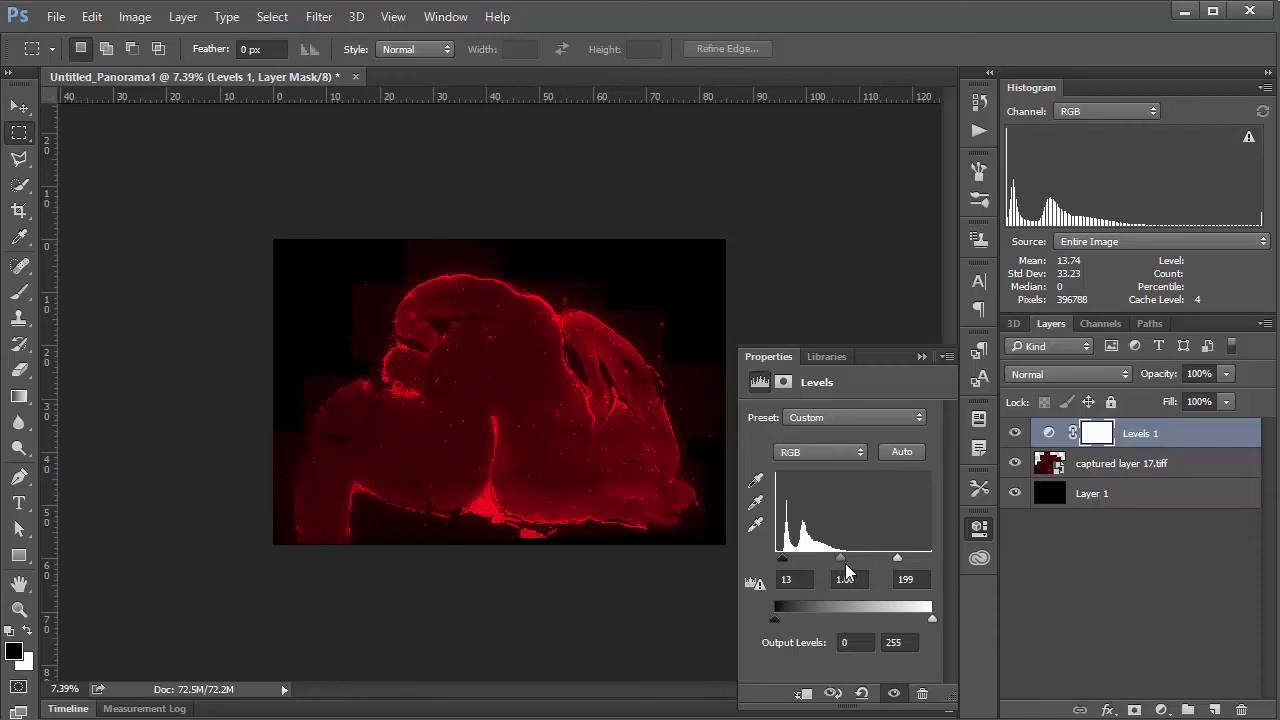
pyautogui.moveTo(838, 557); pyautogui.dragTo(856, 565)
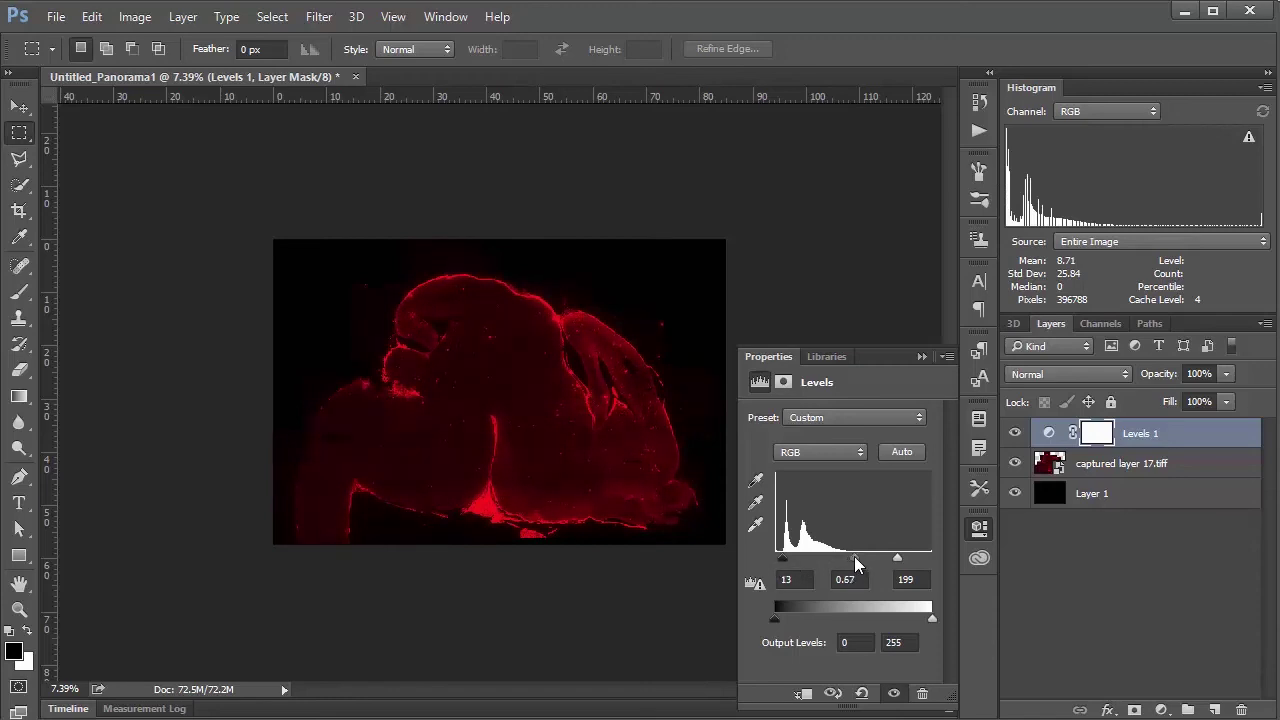
pyautogui.click(980, 529)
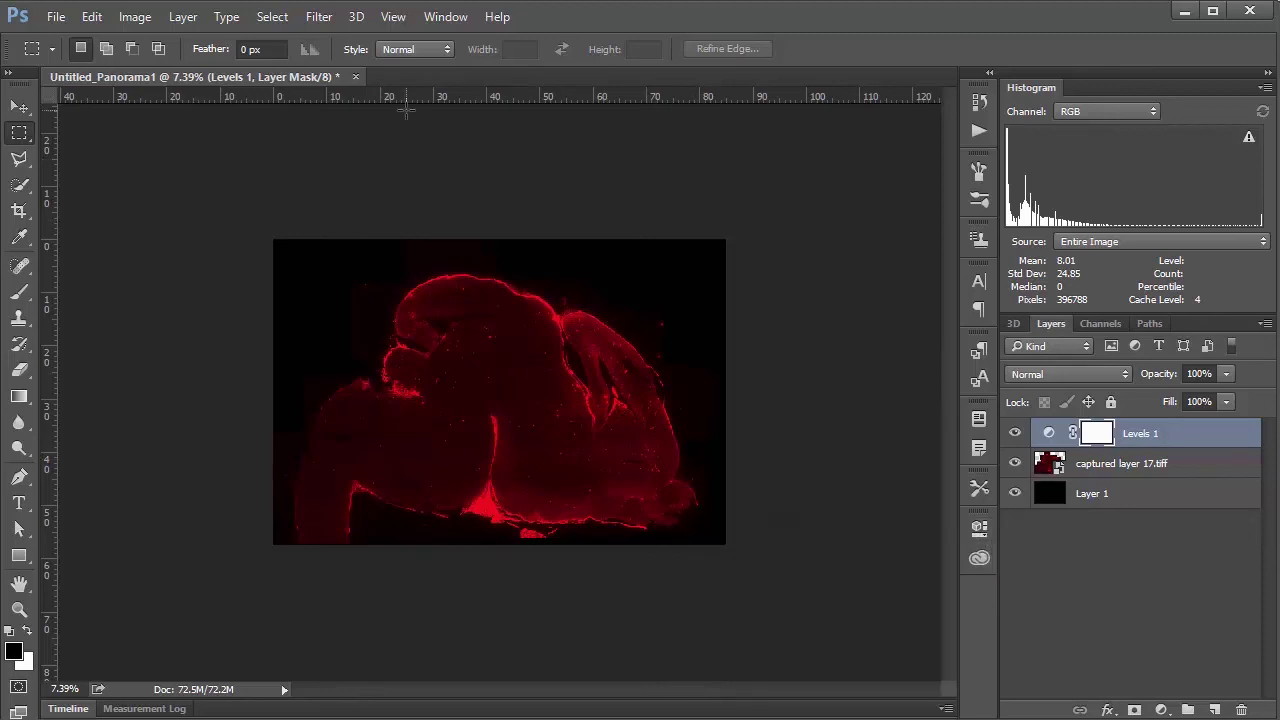
pyautogui.hotkey('ctrl', '+')
pyautogui.hotkey('ctrl', '+')
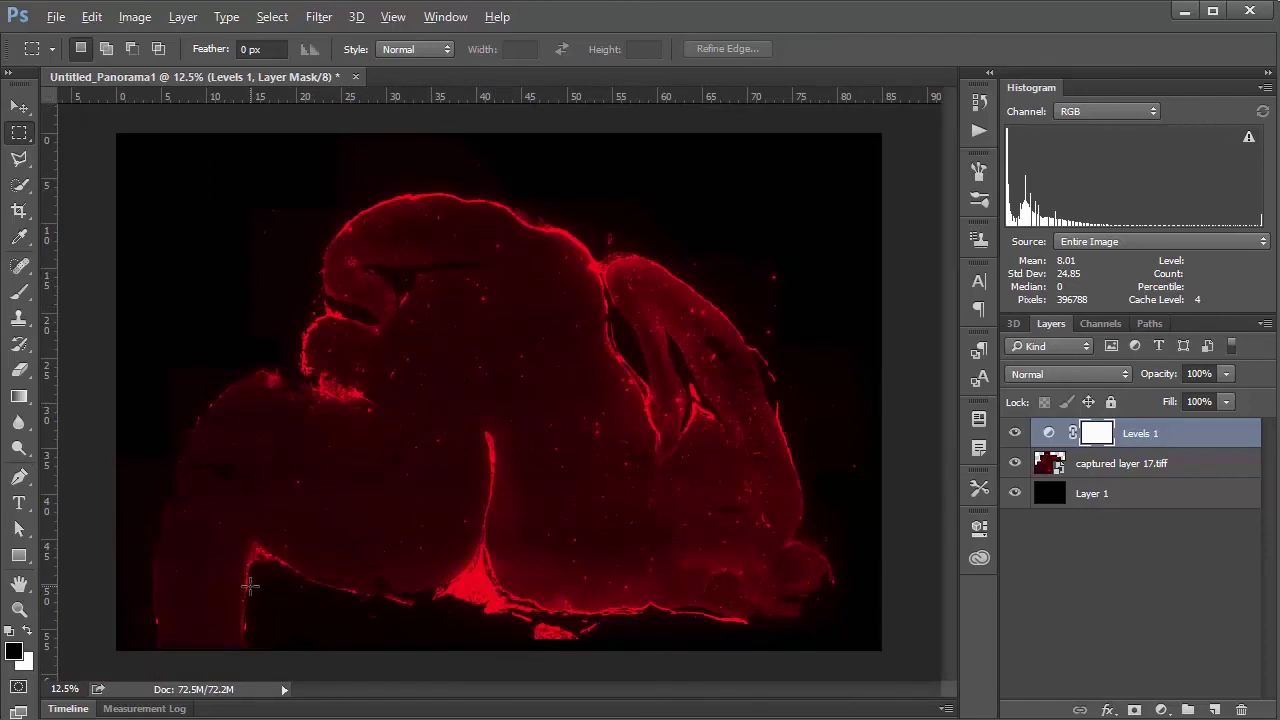
pyautogui.hotkey('ctrl', '+')
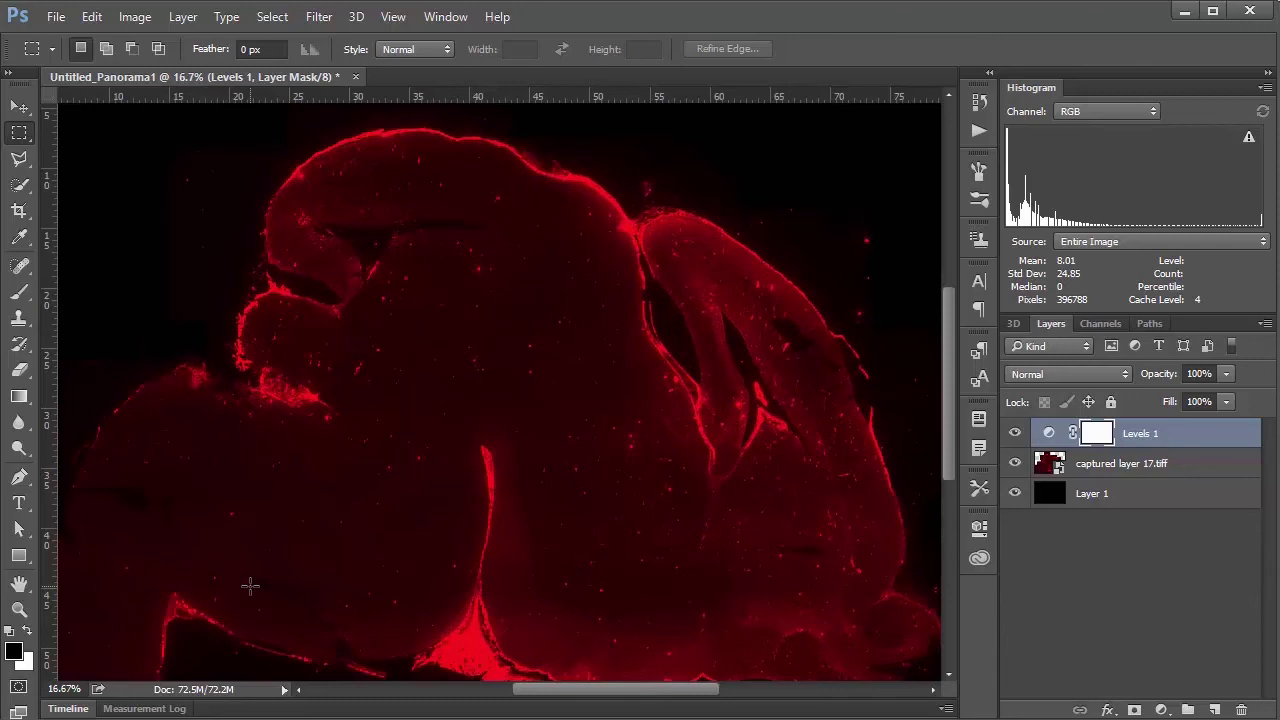
pyautogui.hotkey('ctrl', '+')
pyautogui.hotkey('ctrl', '+')
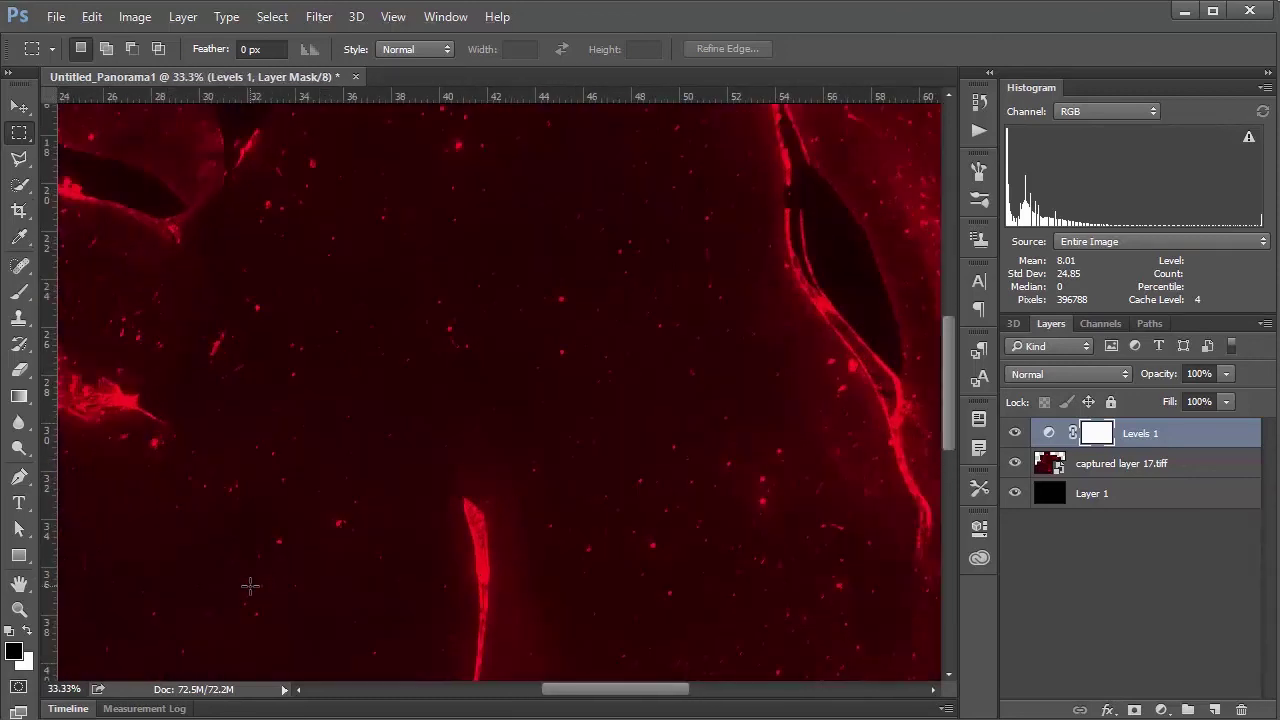
pyautogui.hotkey('ctrl', '+')
pyautogui.hotkey('ctrl', '+')
pyautogui.hotkey('ctrl', '+')
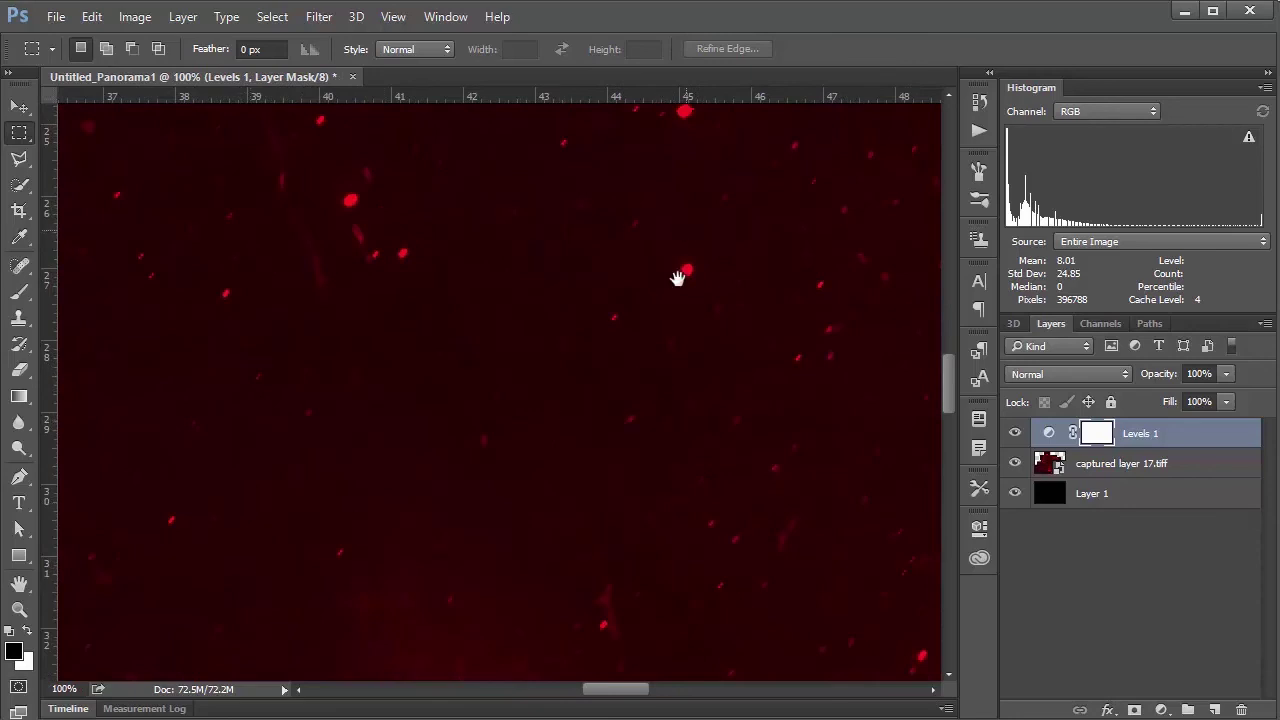
pyautogui.moveTo(686, 229); pyautogui.dragTo(666, 331)
pyautogui.moveTo(694, 277); pyautogui.dragTo(499, 391)
pyautogui.hotkey('ctrl', '0')
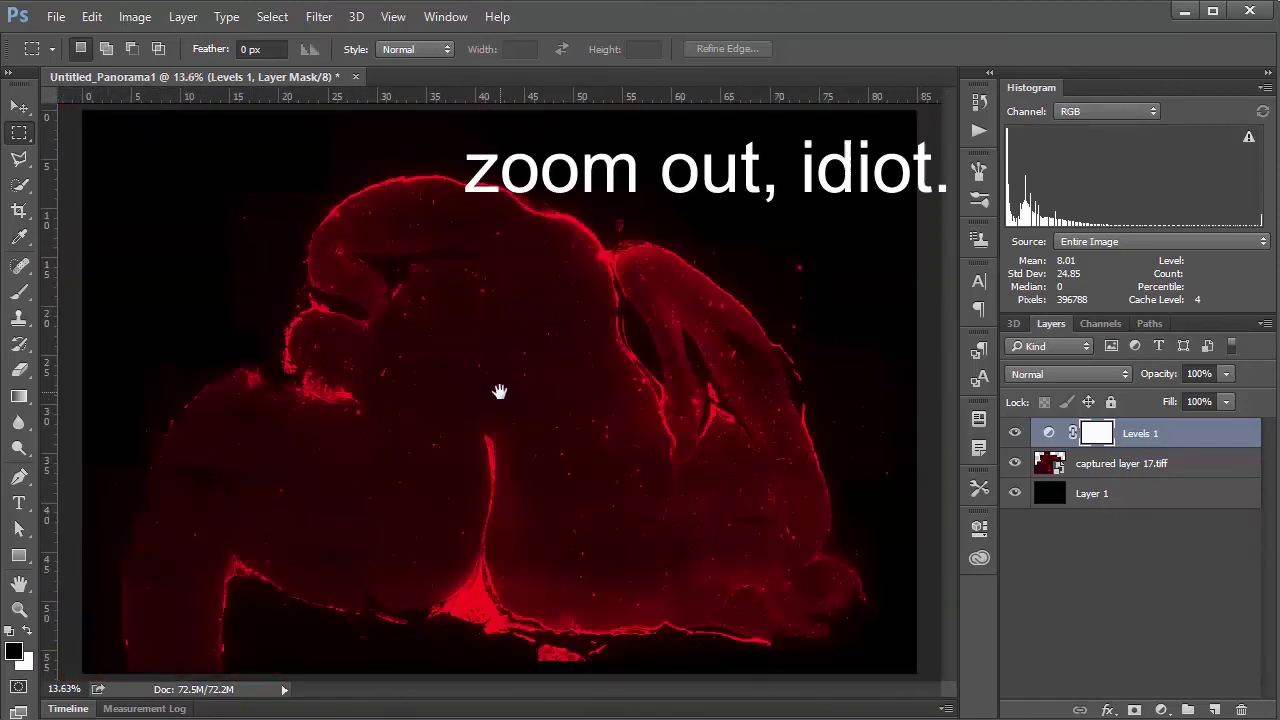